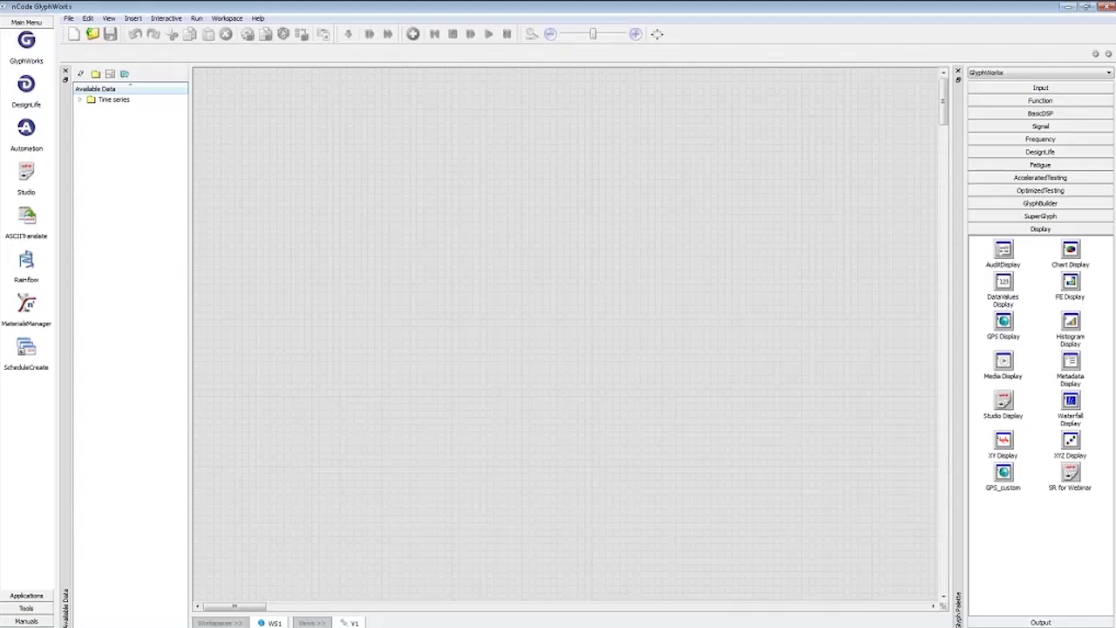
Open the DataPreparation1.flo flow from the 08_SuperGlyphs demo folder
key(ctrl+o)
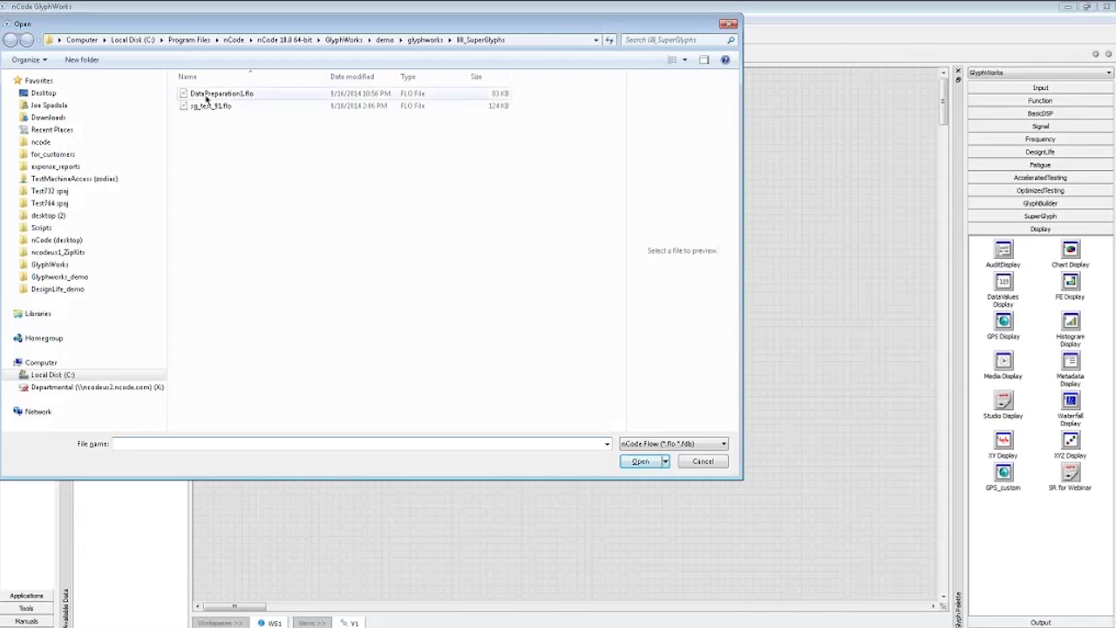
double_click(218, 93)
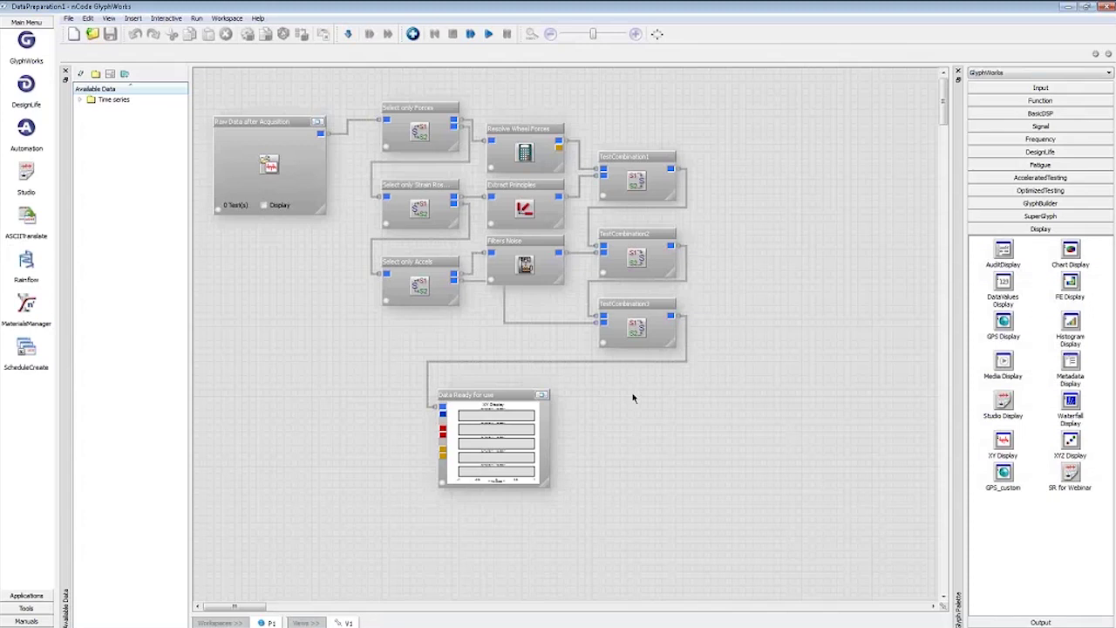
Load the TestA.s3t time series into the Raw Data after Acquisition glyph and run the flow
click(80, 100)
drag(114, 108, 232, 169)
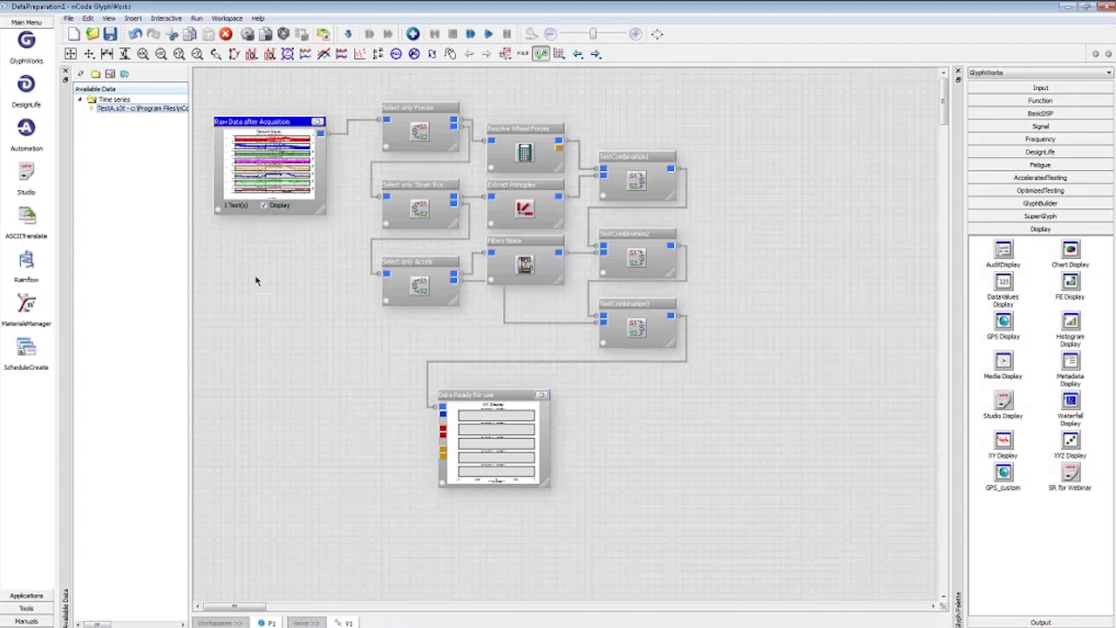
click(488, 34)
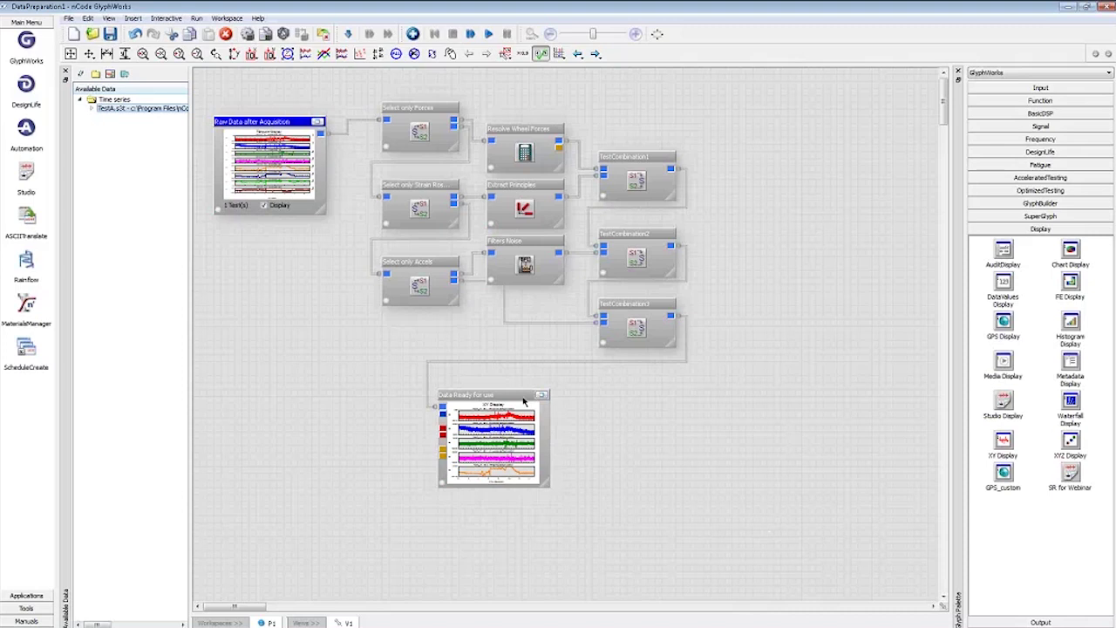
click(763, 469)
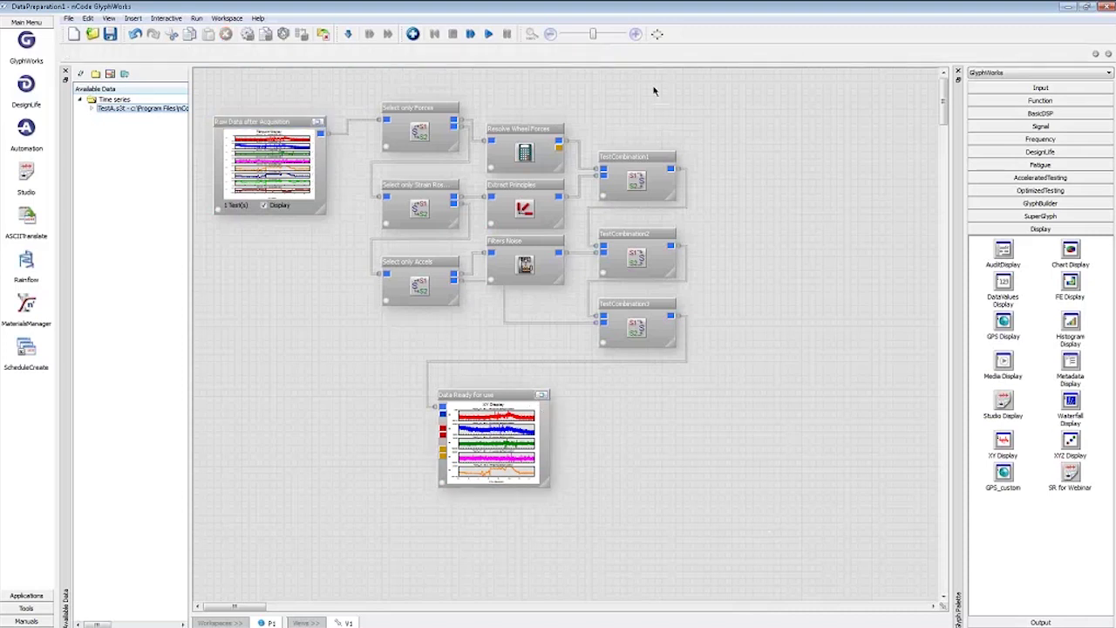
Wrap all the processing glyphs between the raw data input and the Data Ready for use display into a SuperGlyph
drag(635, 172, 415, 335)
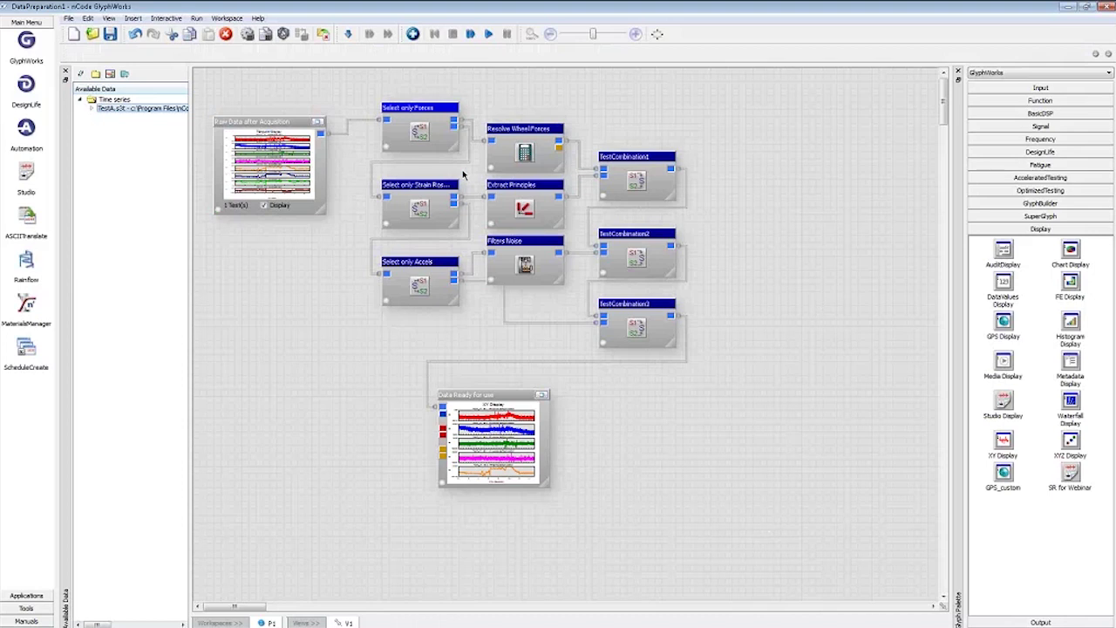
click(248, 35)
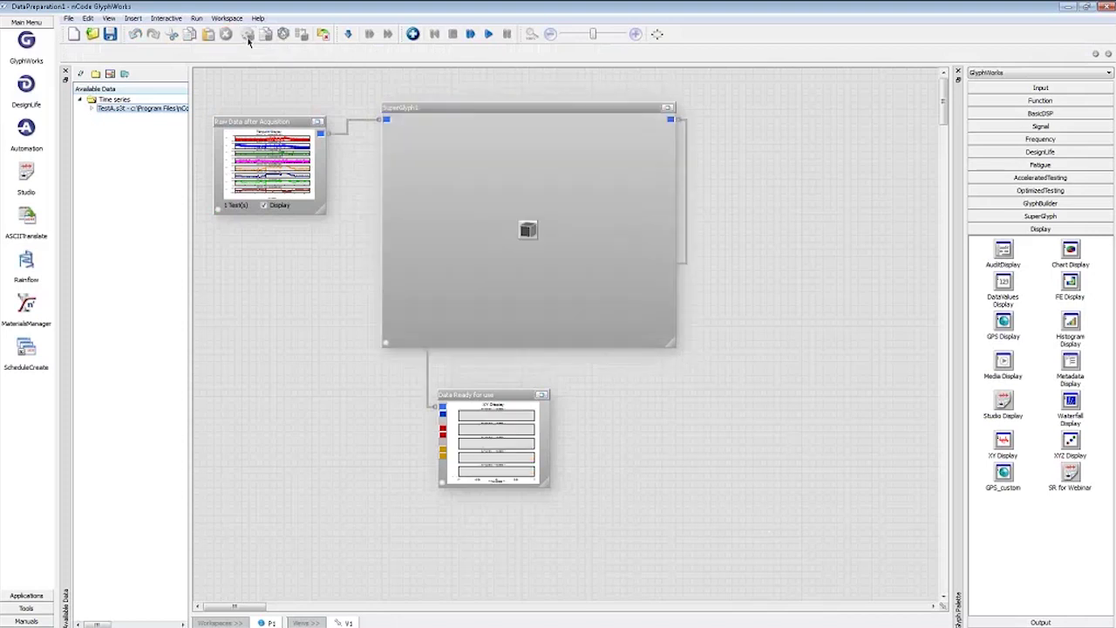
Review the SuperGlyph's combined properties for its contained glyphs without changing anything
right_click(467, 143)
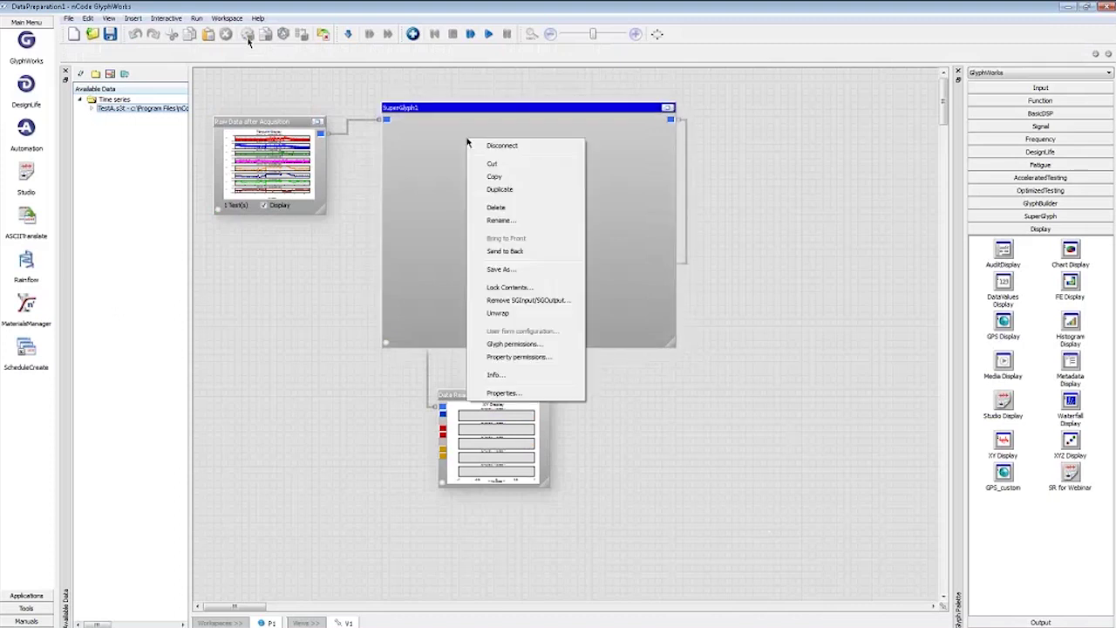
click(506, 393)
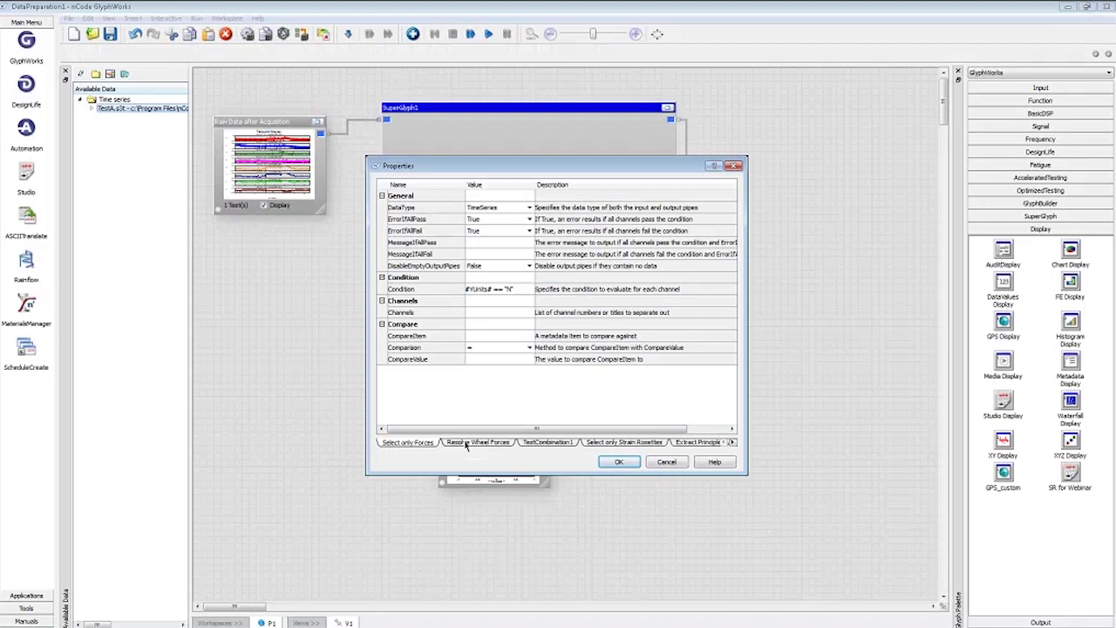
click(667, 463)
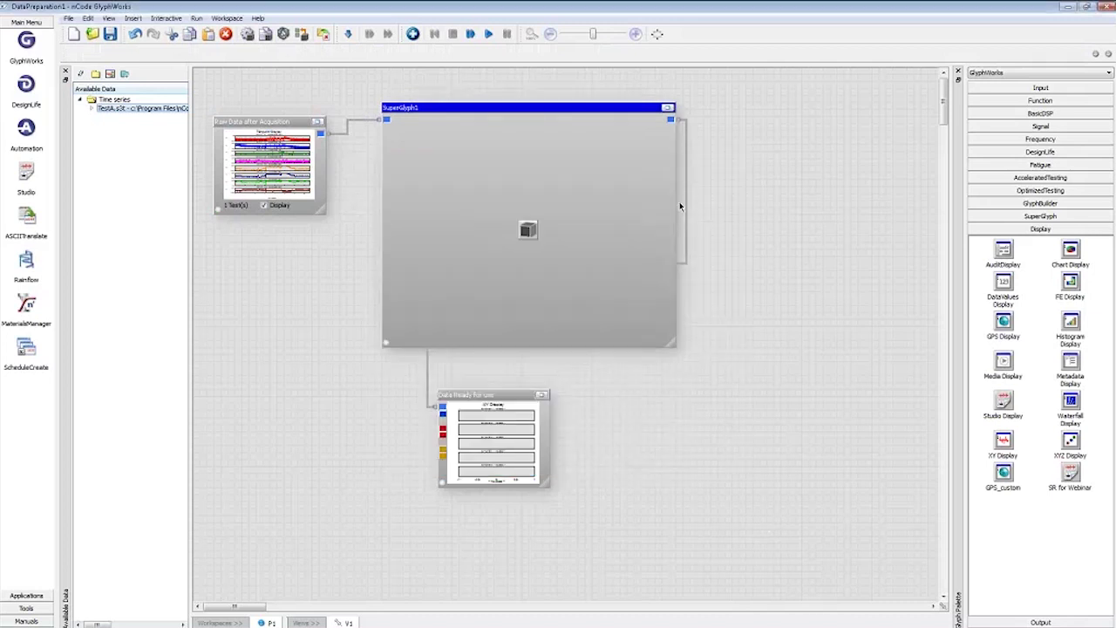
Expand the SuperGlyph to view its contents and inspect the calculator properties of the Resolve Wheel Forces glyph
click(667, 108)
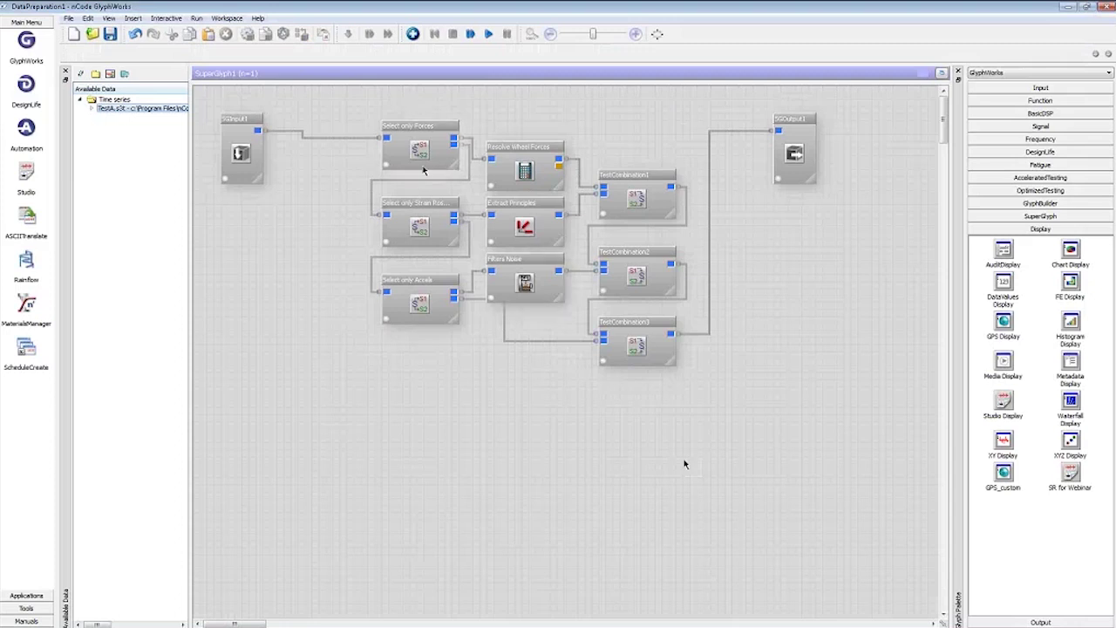
click(526, 148)
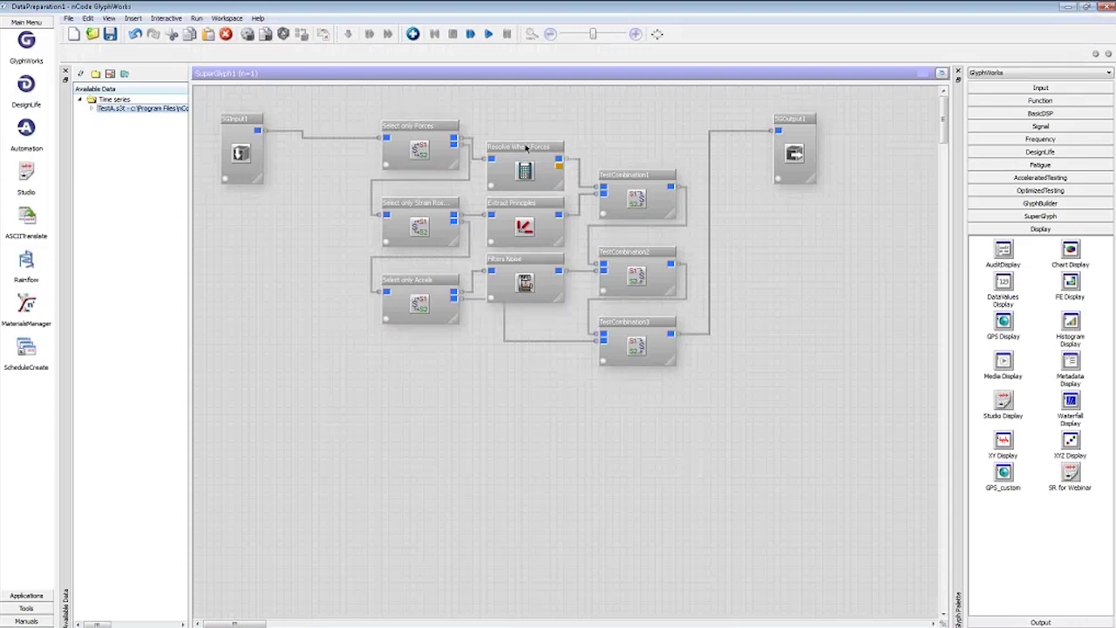
double_click(526, 148)
click(575, 332)
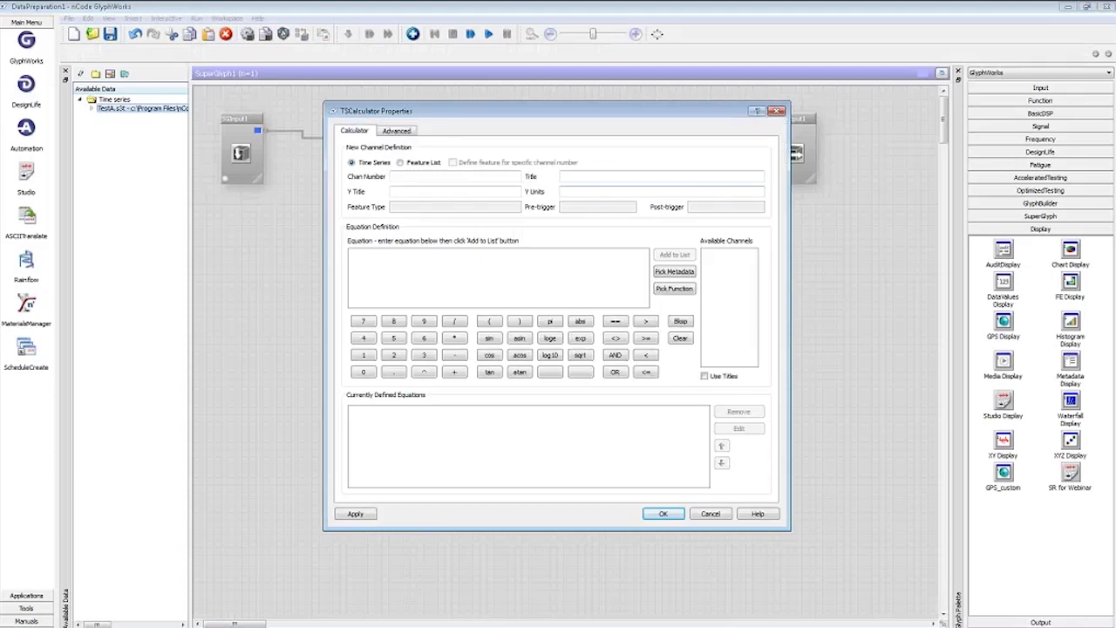
click(718, 516)
click(710, 517)
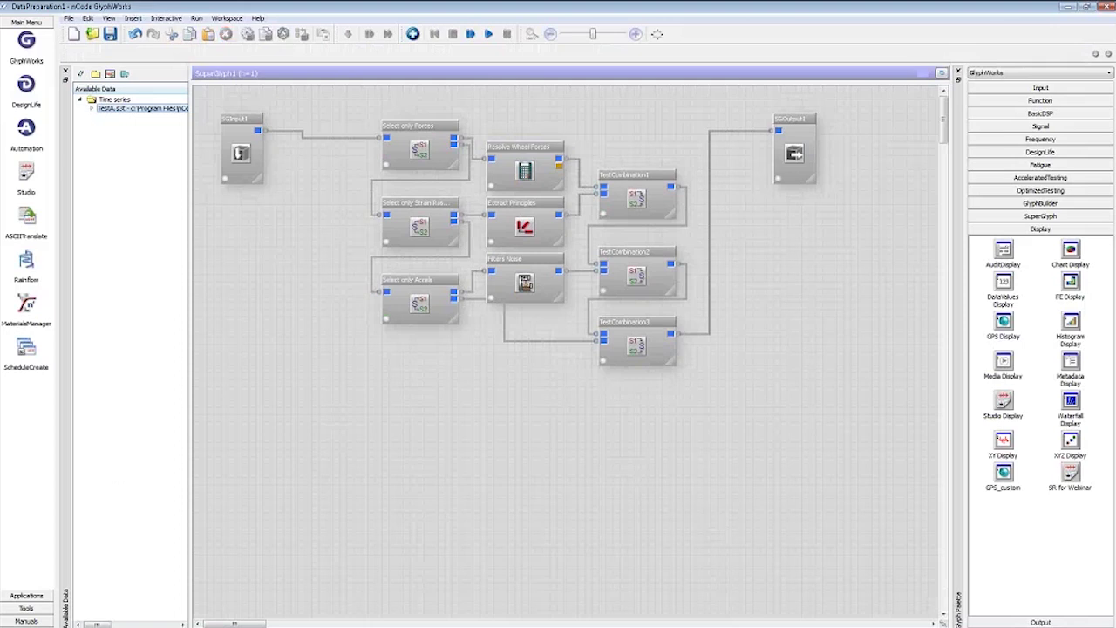
Insert a Butterworth Filter glyph between SGInput1 and Select only Forces inside the SuperGlyph, replacing their direct connection
click(1038, 113)
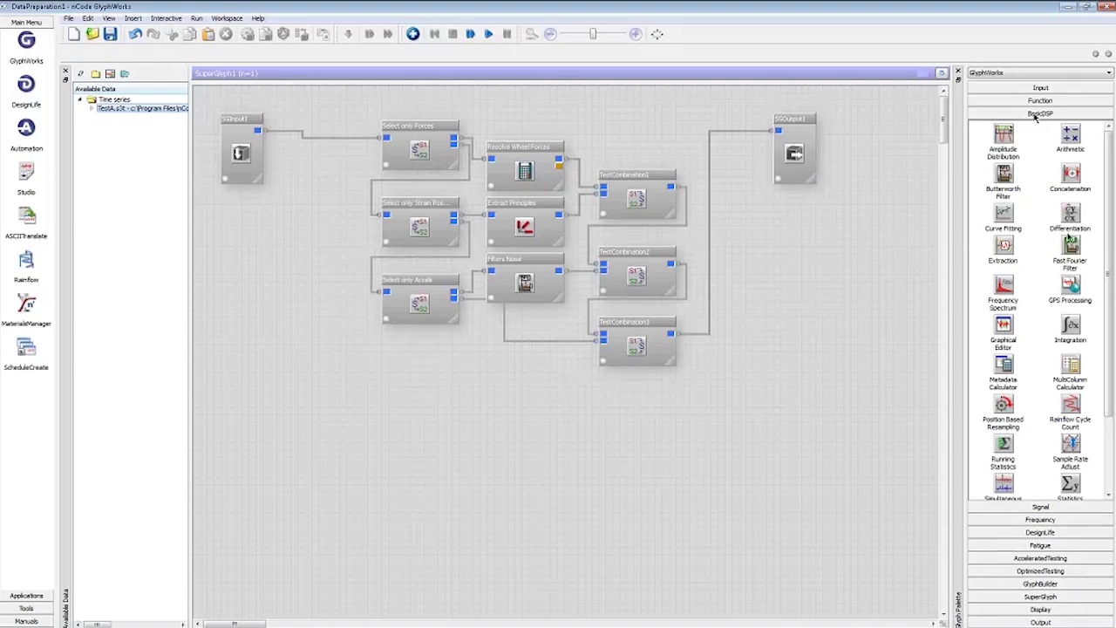
drag(1003, 174, 325, 179)
right_click(309, 139)
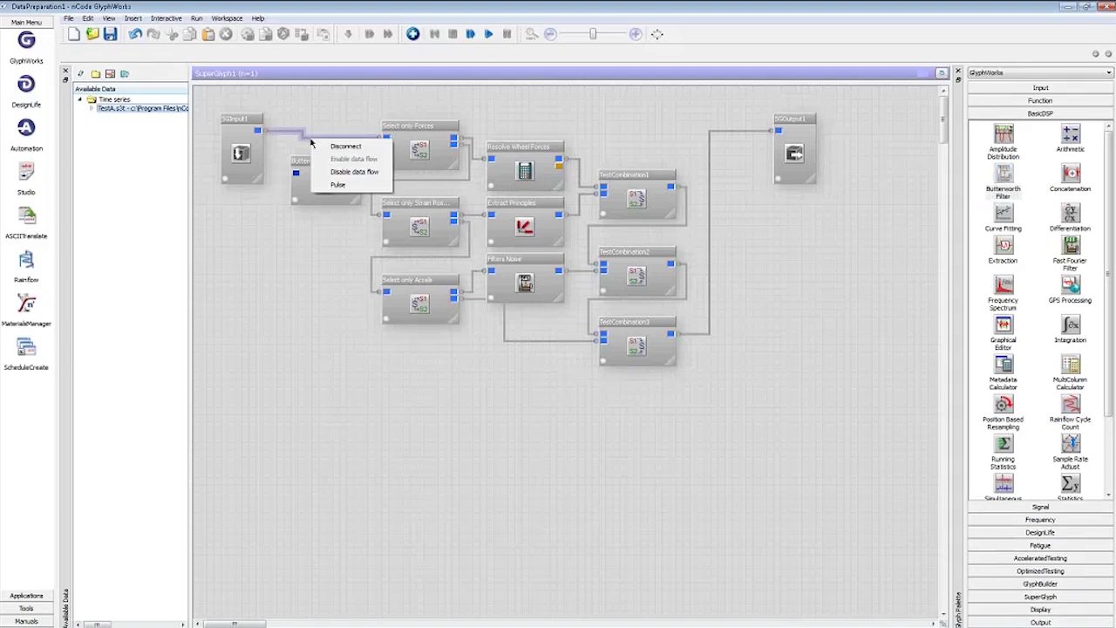
click(346, 146)
drag(258, 131, 389, 140)
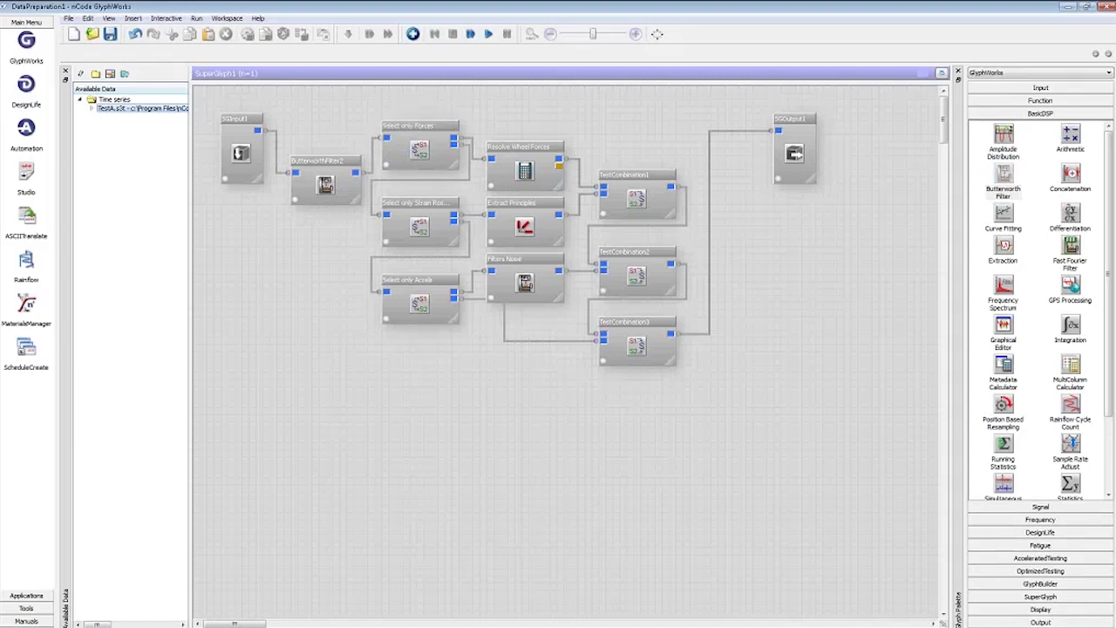
Collapse the SuperGlyph and run the flow with the added Butterworth filter
click(942, 75)
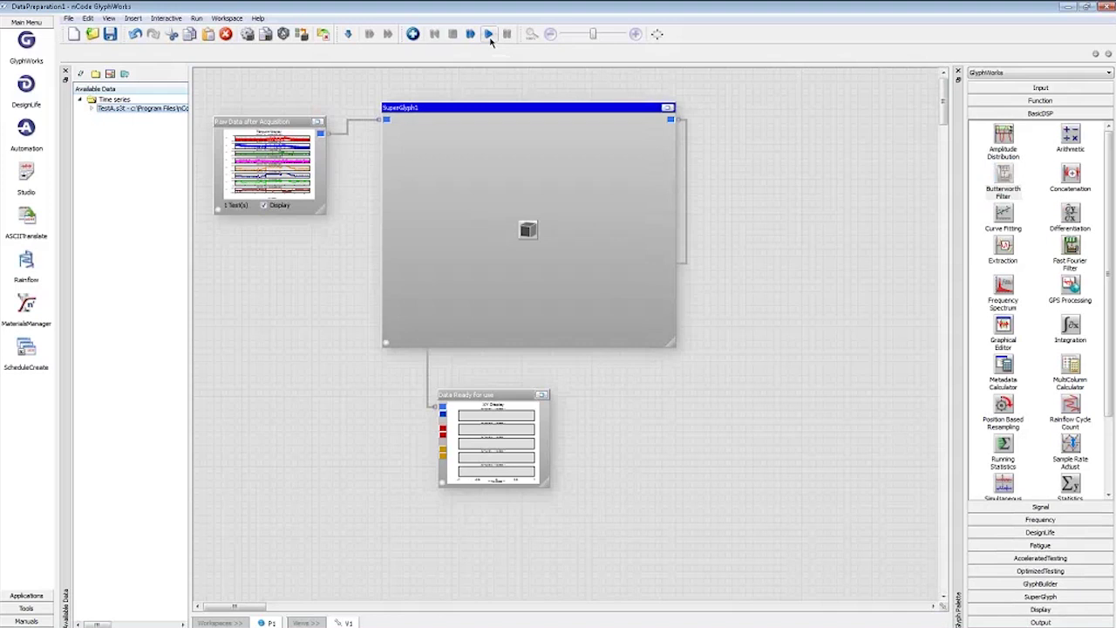
click(490, 35)
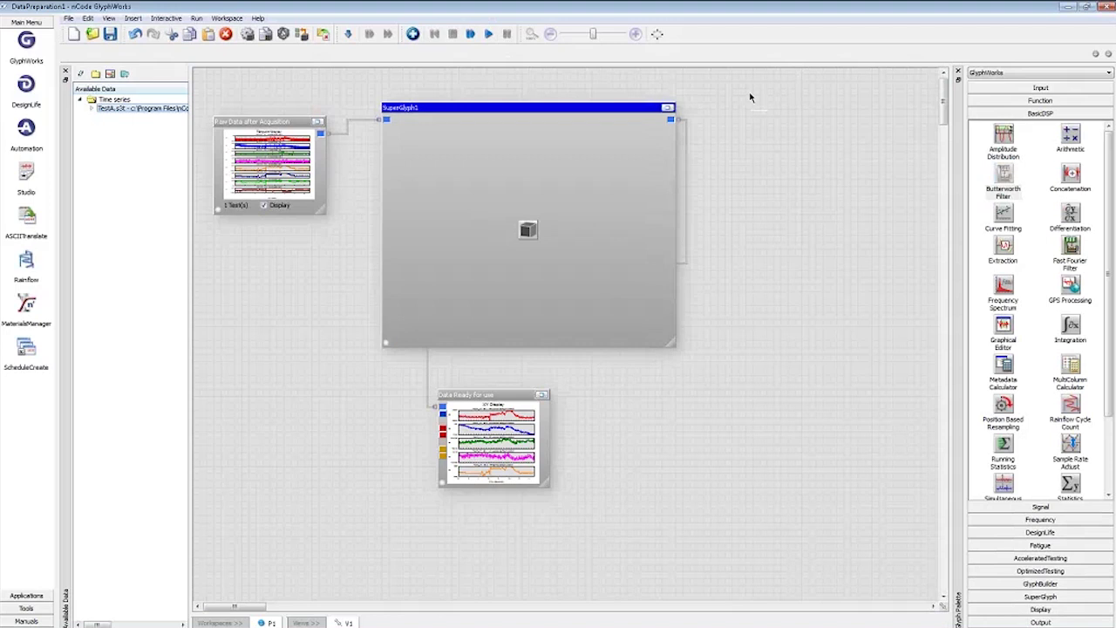
Delete the added Butterworth filter inside the SuperGlyph and reconnect SGInput1 directly to Select only Forces
click(671, 107)
click(334, 166)
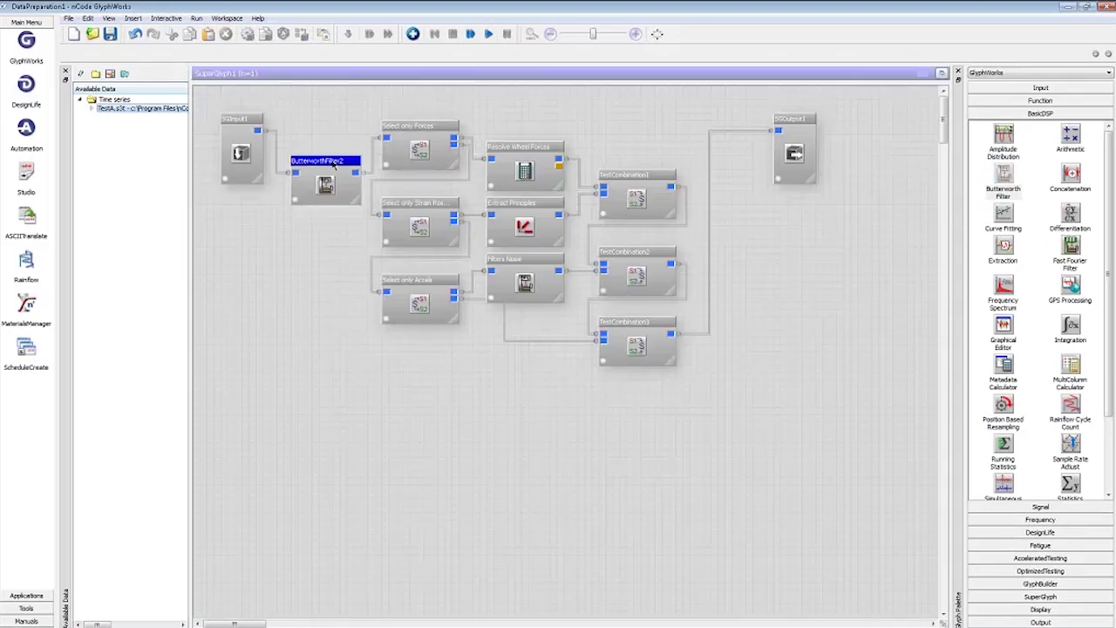
key(Delete)
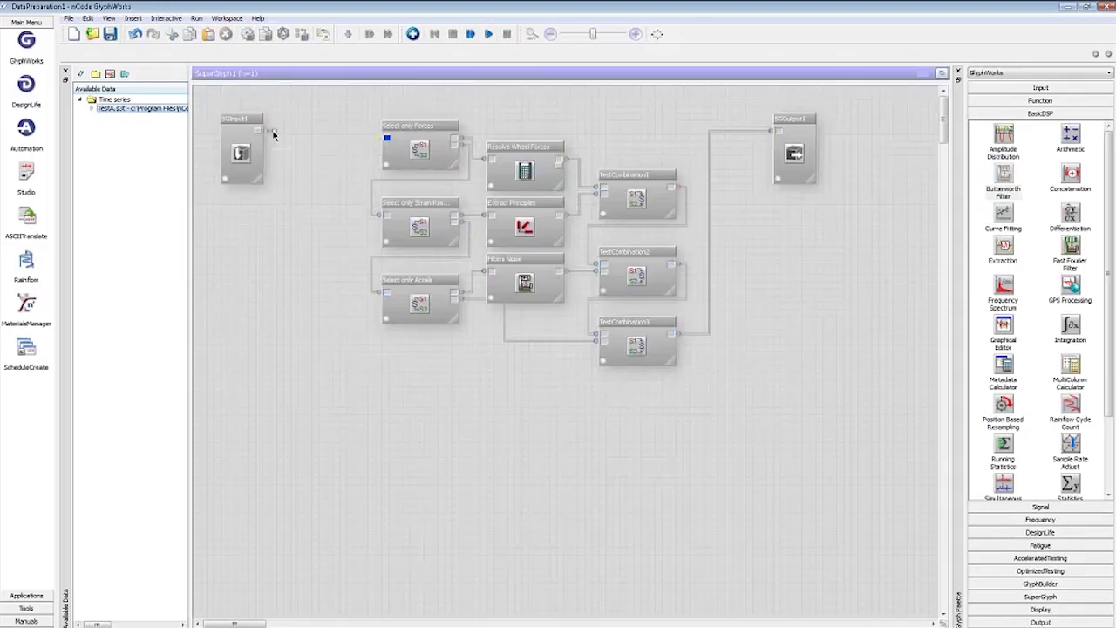
drag(258, 131, 386, 137)
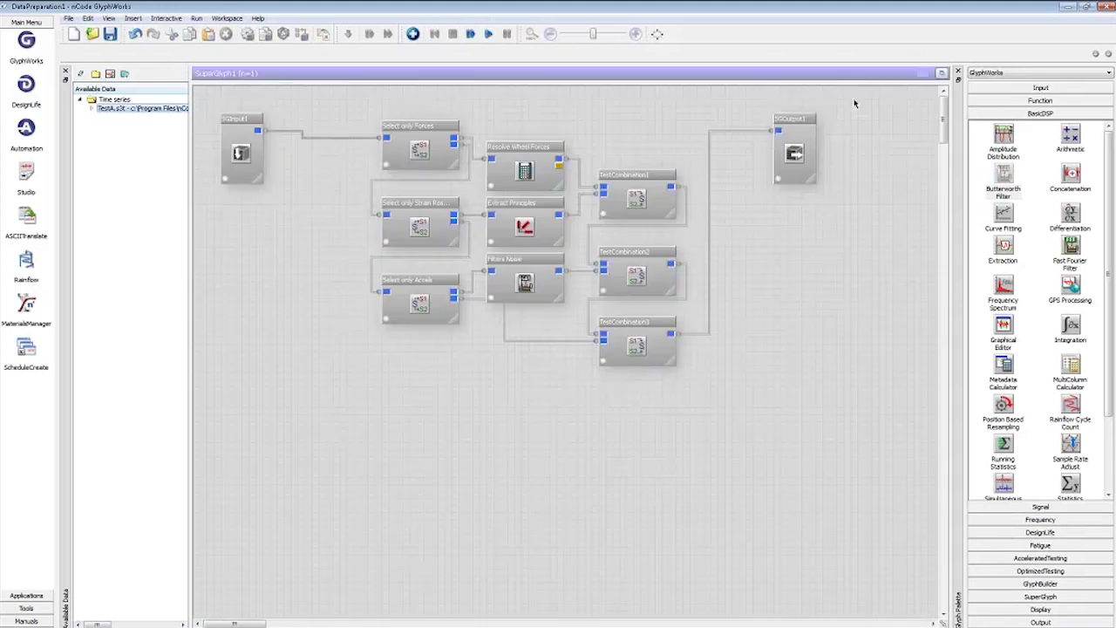
click(941, 75)
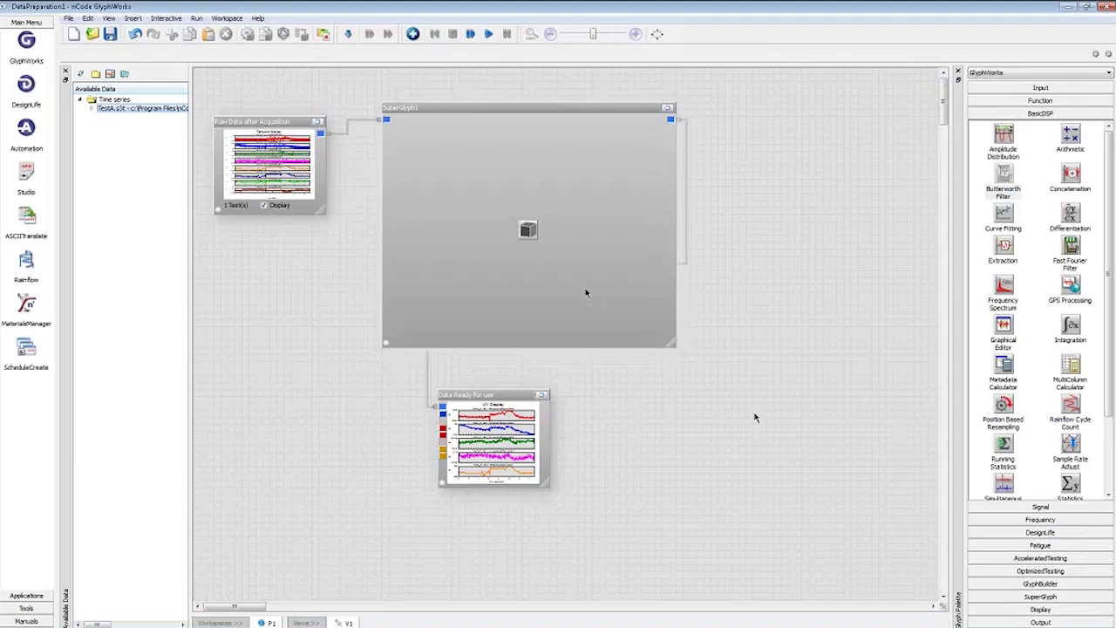
Save the SuperGlyph to the SuperGlyph palette of the GlyphWorks page under the name data_cleaning_glyph
right_click(469, 187)
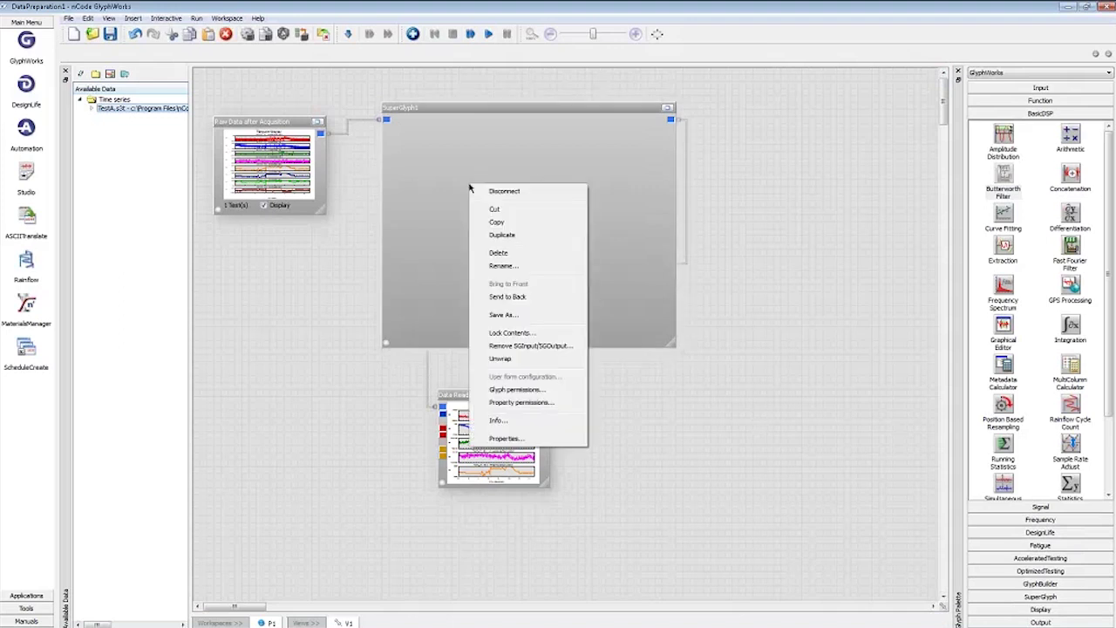
click(507, 315)
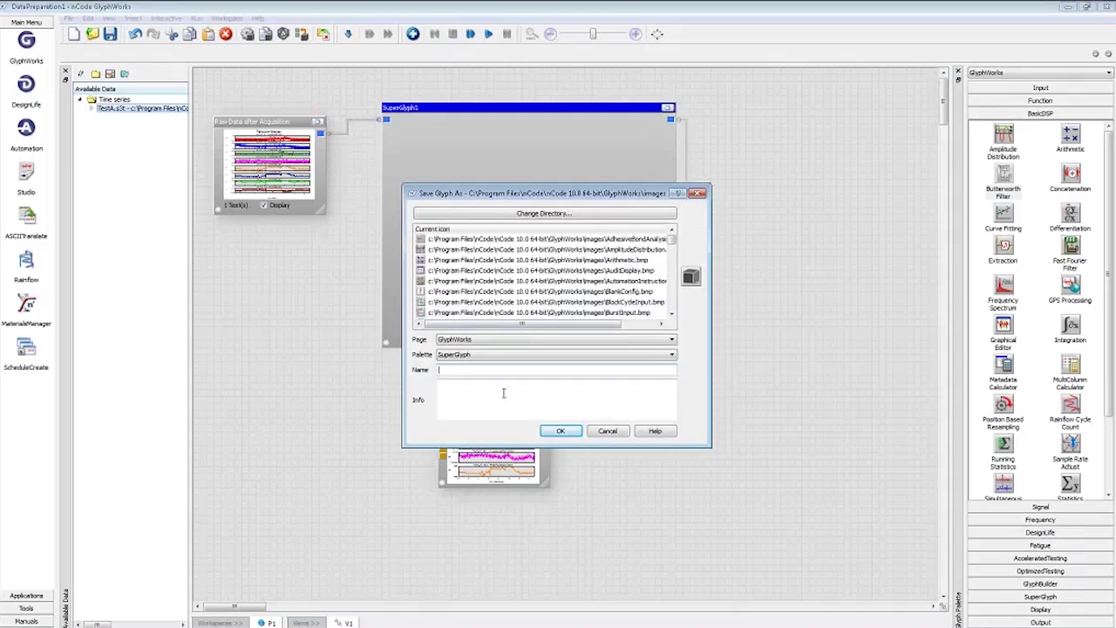
click(446, 368)
text(date_dea)
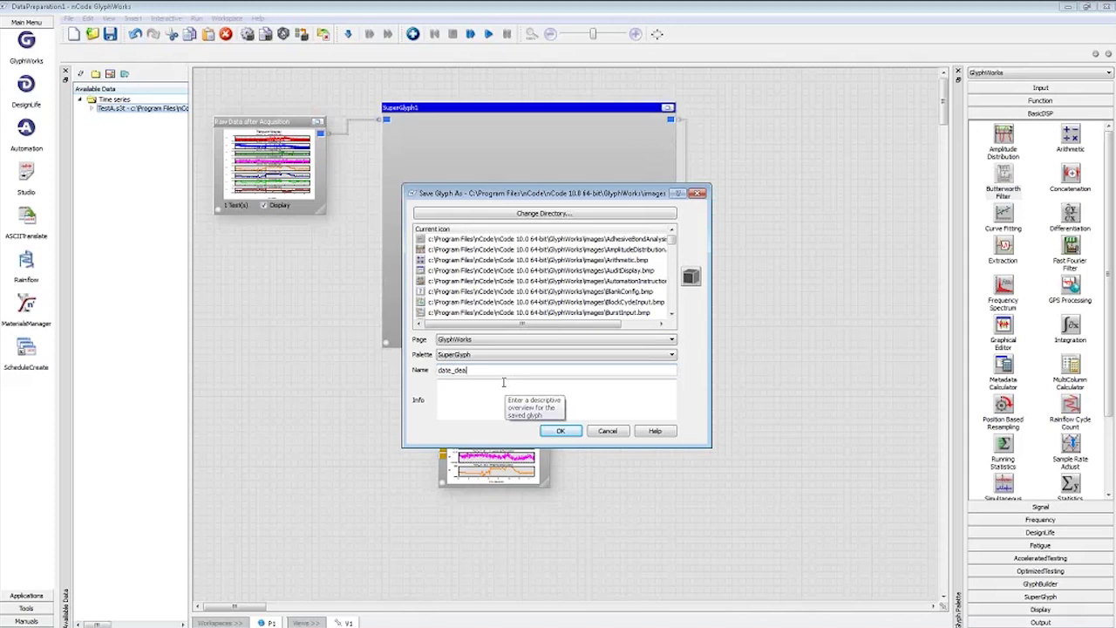
text(ning_flow)
key(BackSpace)
key(BackSpace)
key(BackSpace)
key(BackSpace)
text(glyph)
click(564, 432)
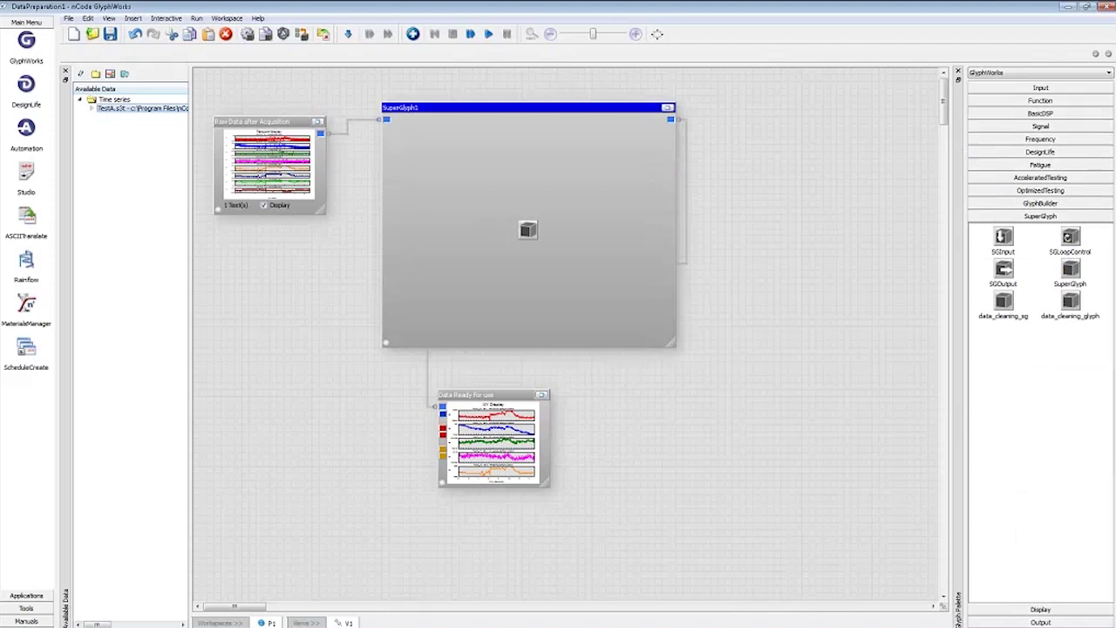
click(1059, 363)
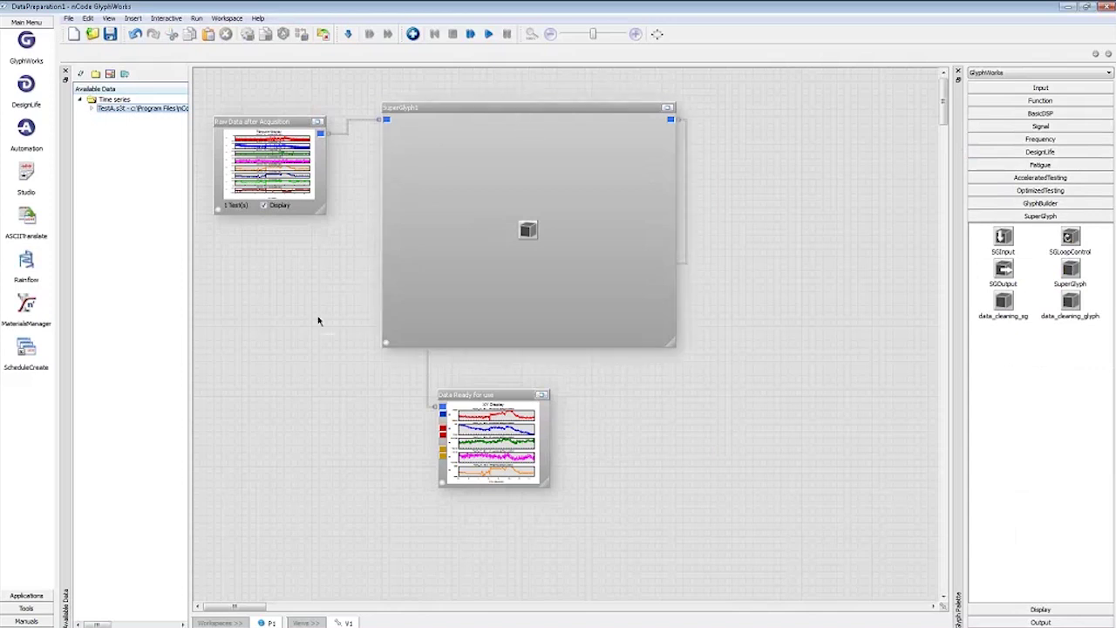
Start a new empty workspace, discarding the changes to DataPreparation1.flo
key(ctrl+n)
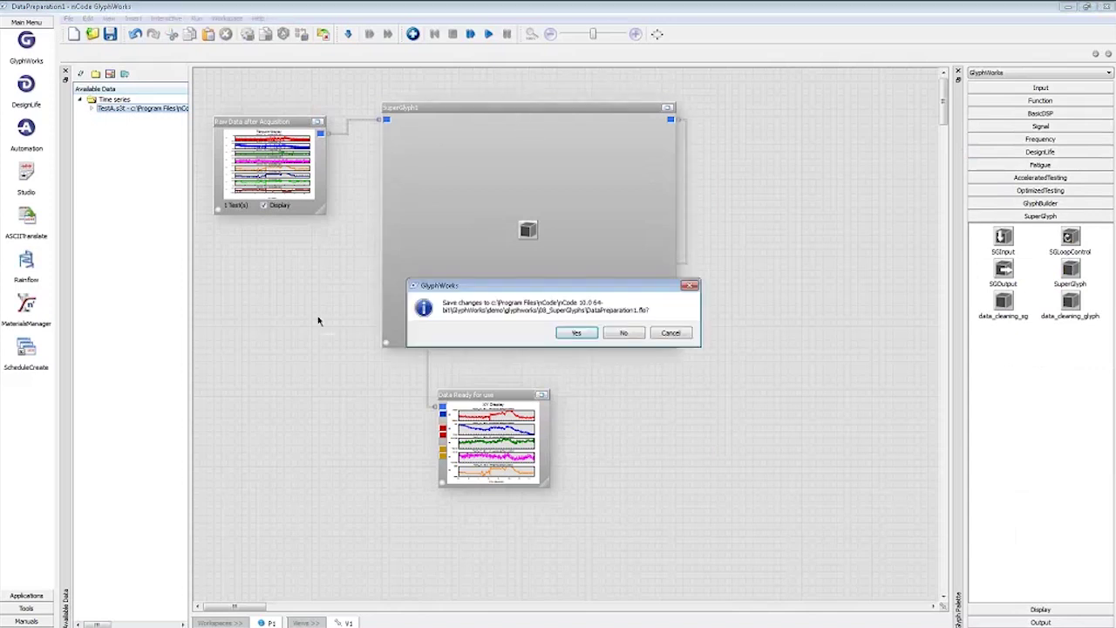
click(623, 335)
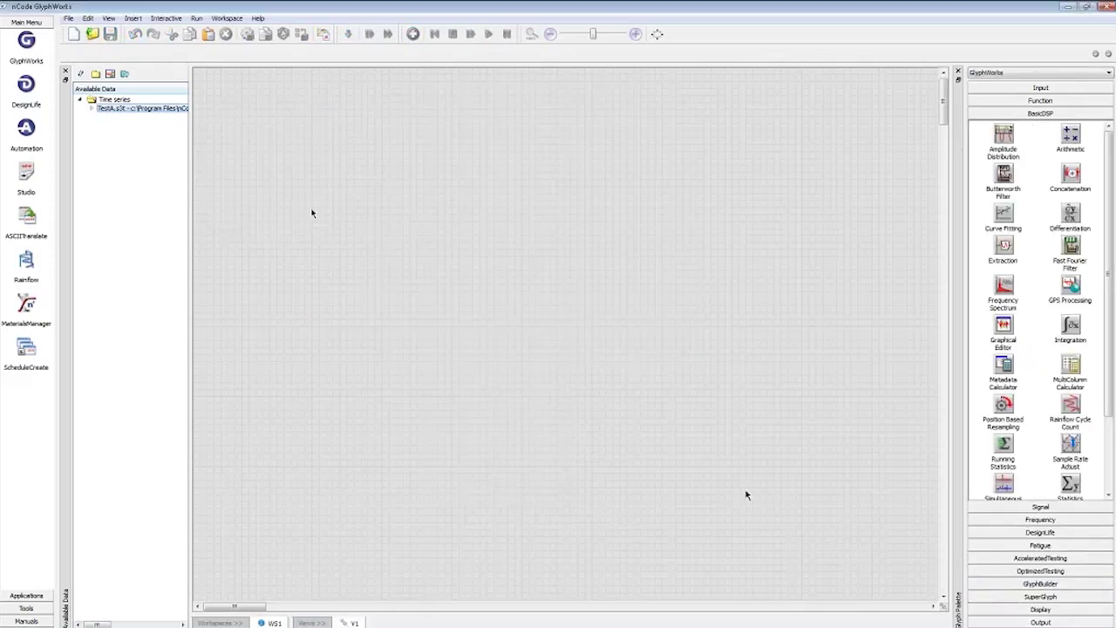
Place the TestA.s3t time series on the workspace as an input and attach the saved data_cleaning_glyph to its output
drag(123, 108, 301, 211)
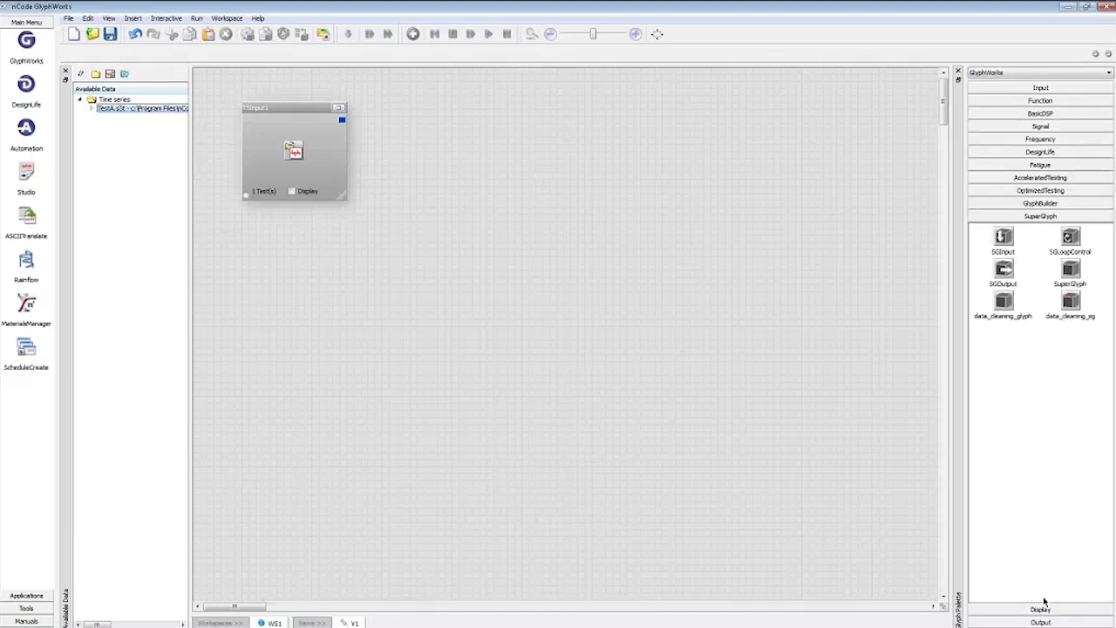
click(1071, 300)
drag(1004, 302, 400, 129)
Attach an XY Display to the output of the data_cleaning_glyph and run the flow
click(1029, 609)
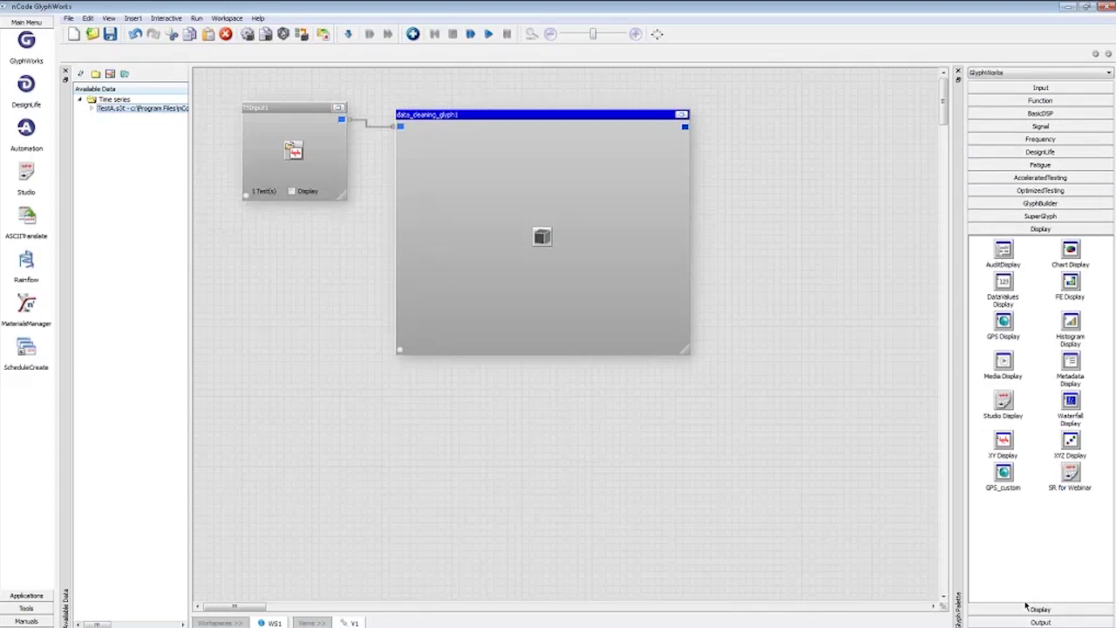
click(1003, 441)
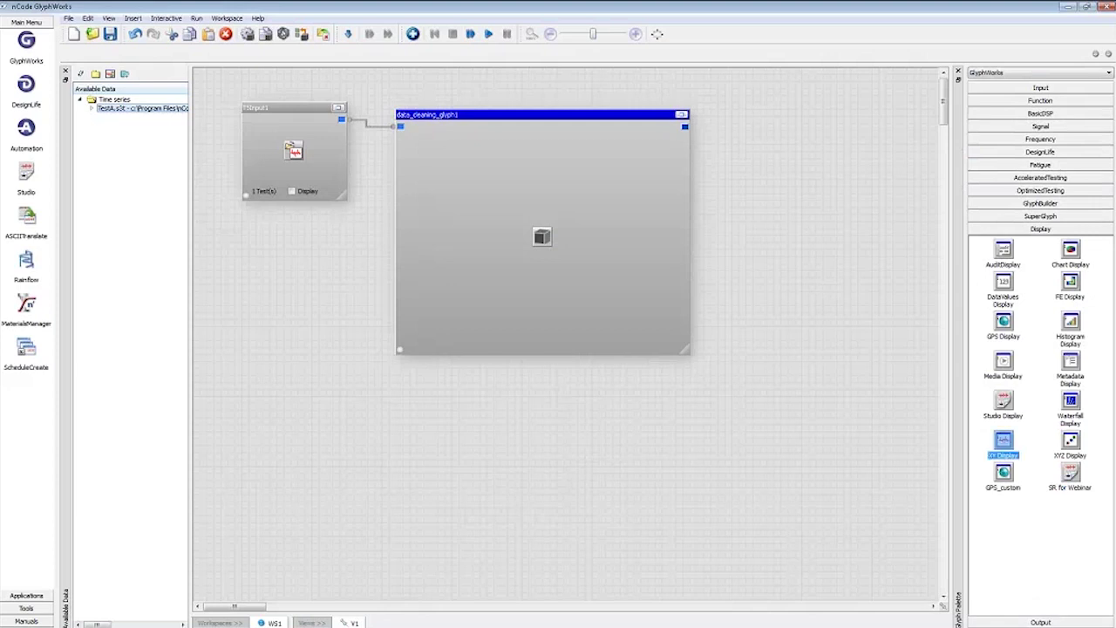
click(684, 127)
click(471, 33)
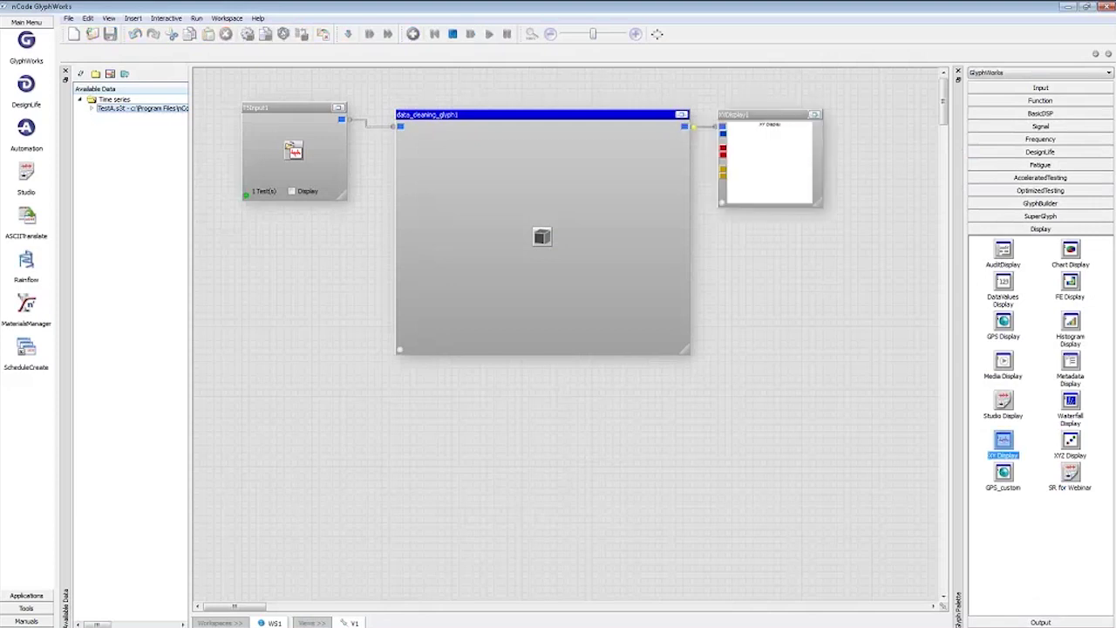
double_click(574, 207)
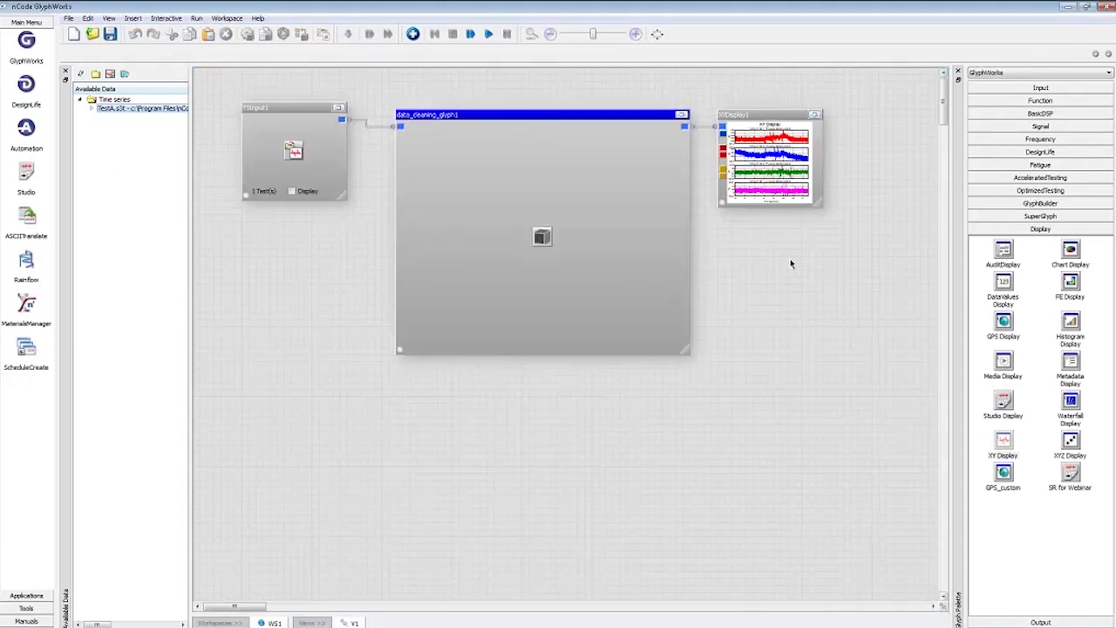
Unwrap the data_cleaning_glyph SuperGlyph into its individual glyphs on the workspace
click(608, 443)
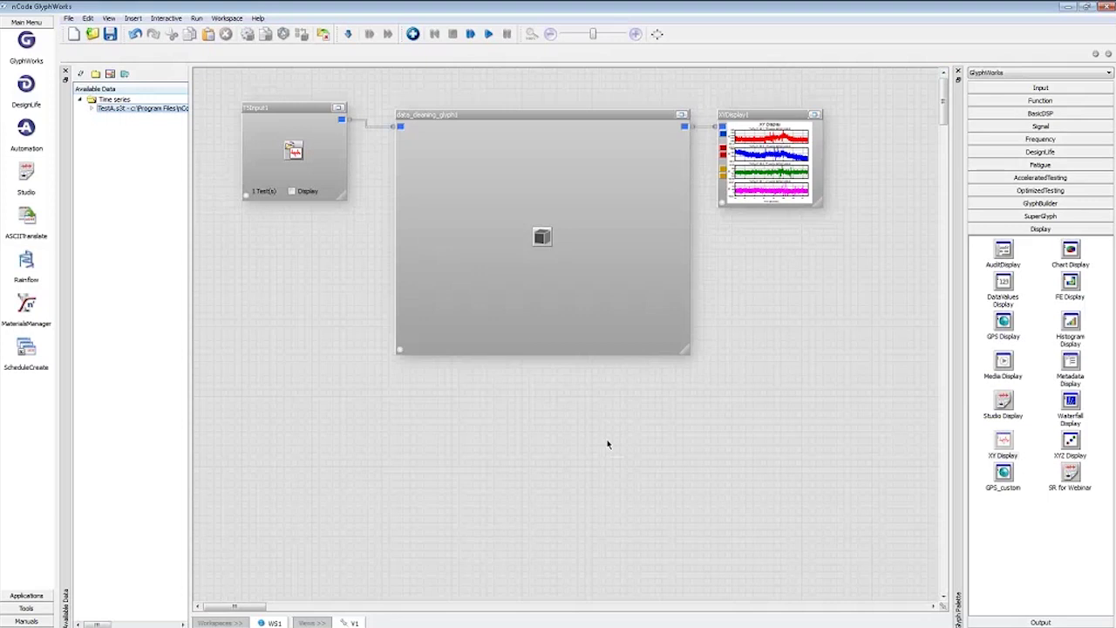
right_click(503, 287)
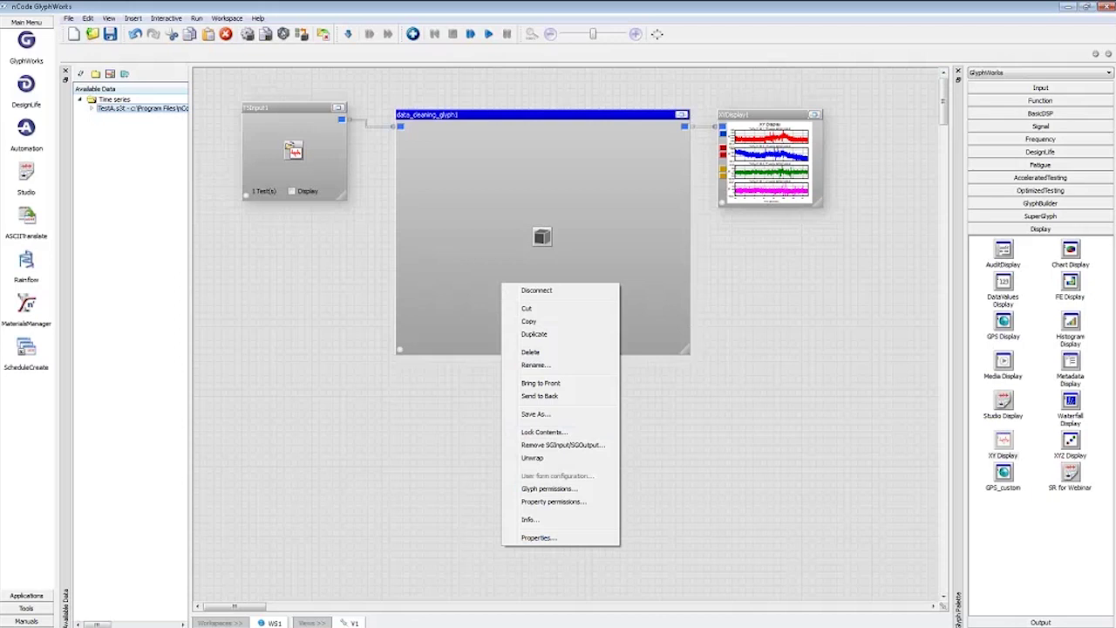
click(685, 468)
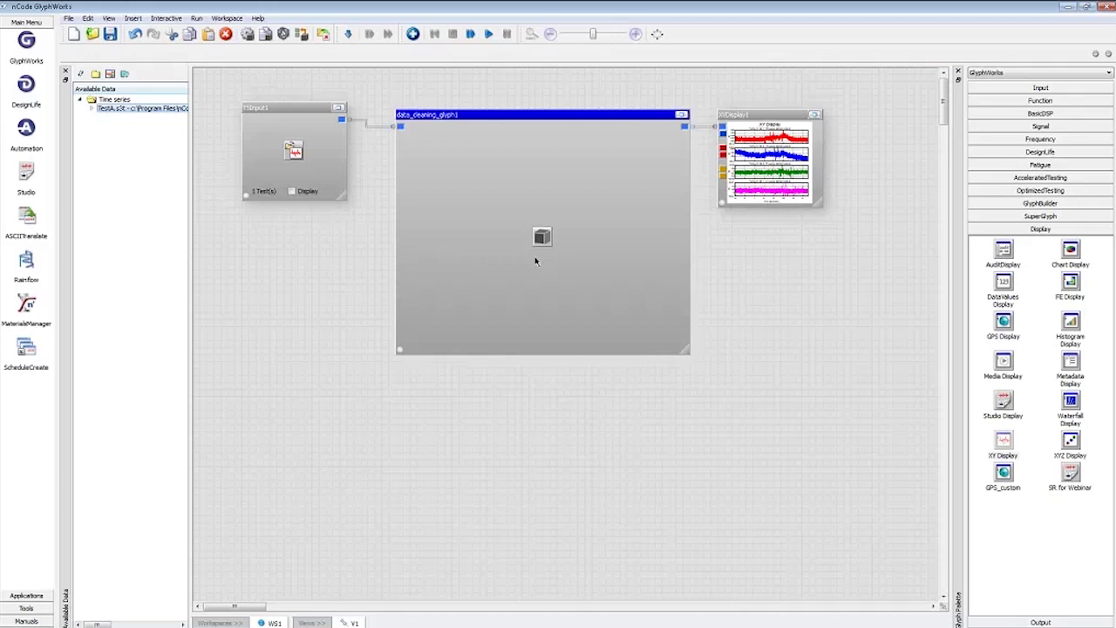
click(301, 34)
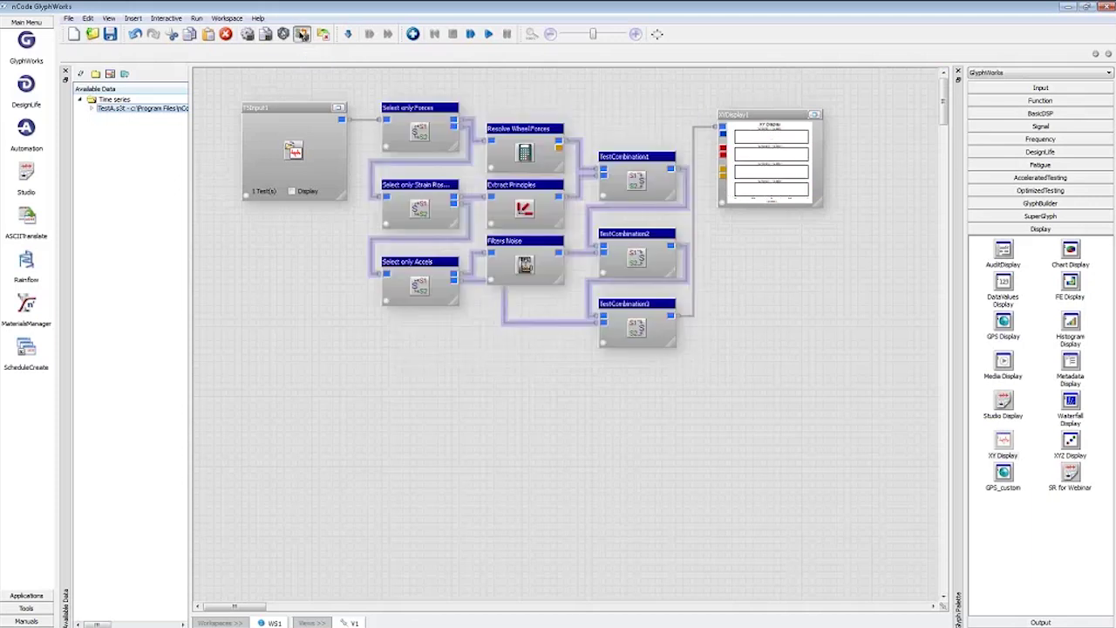
click(770, 472)
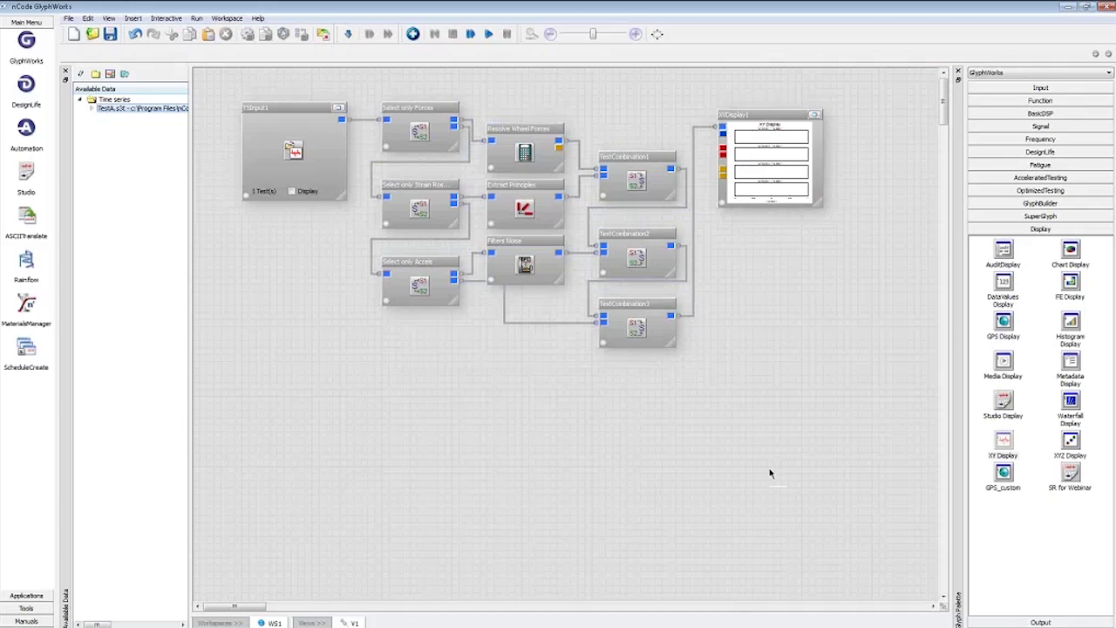
mouse_move(454, 622)
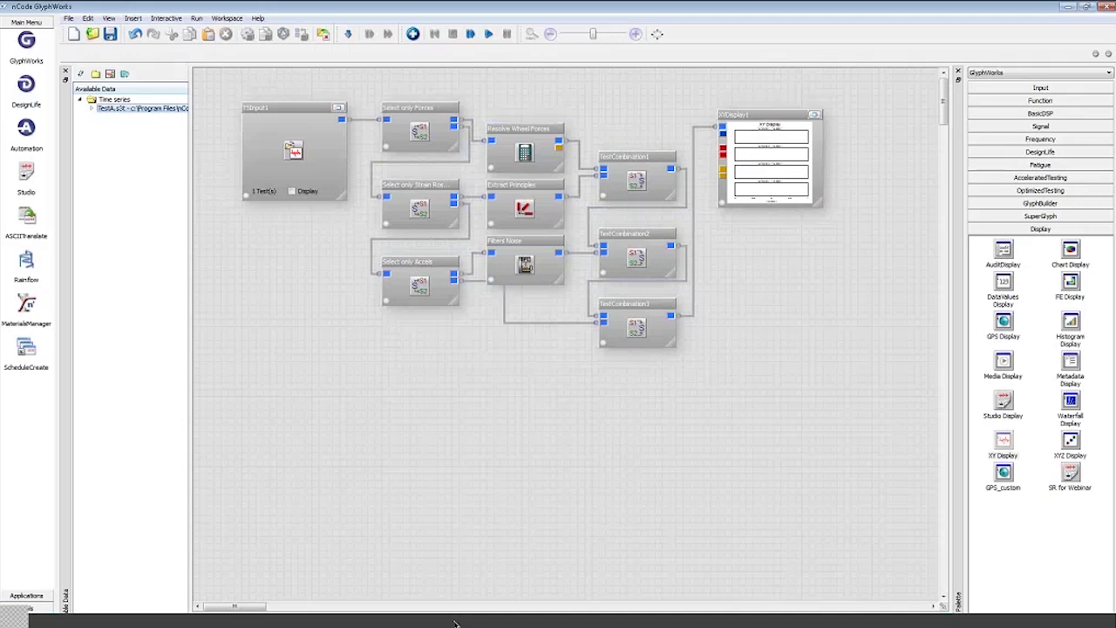
click(447, 622)
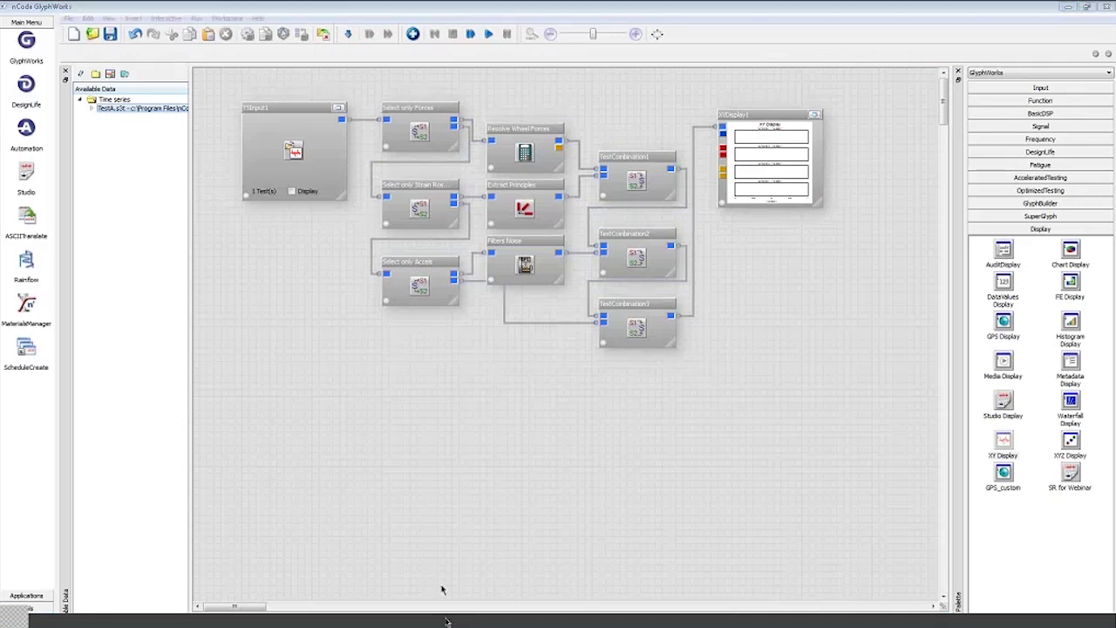
click(442, 589)
click(235, 95)
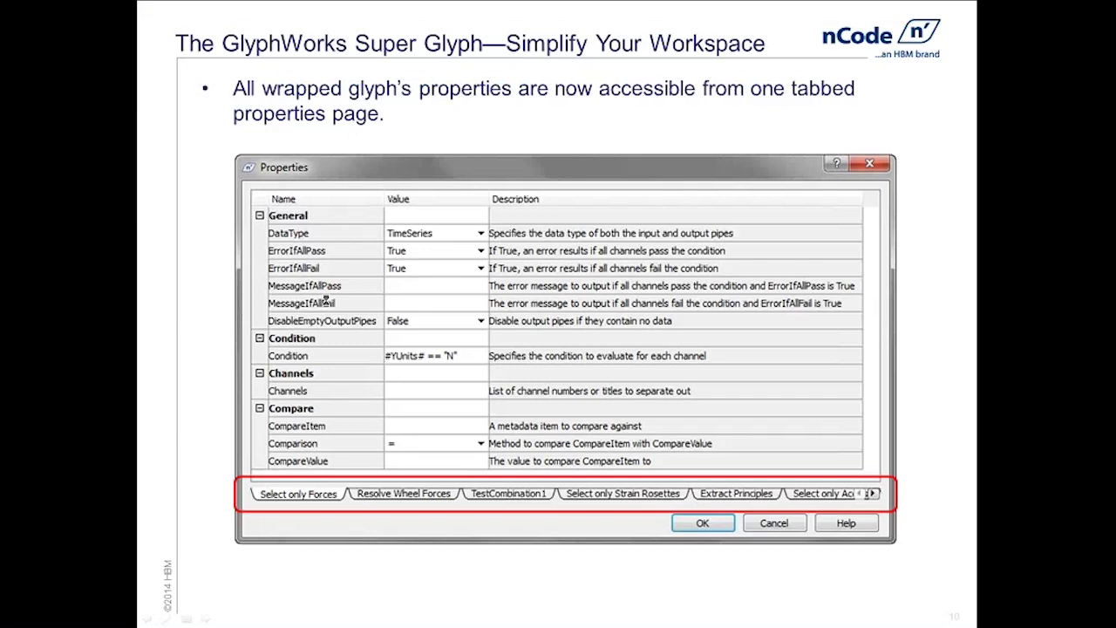
click(328, 301)
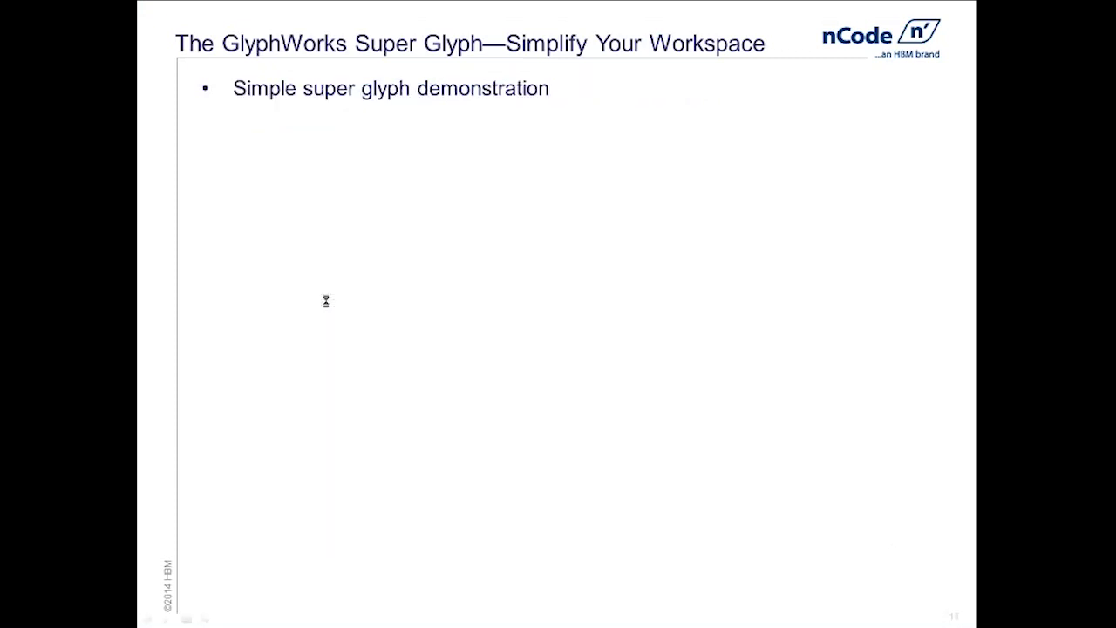
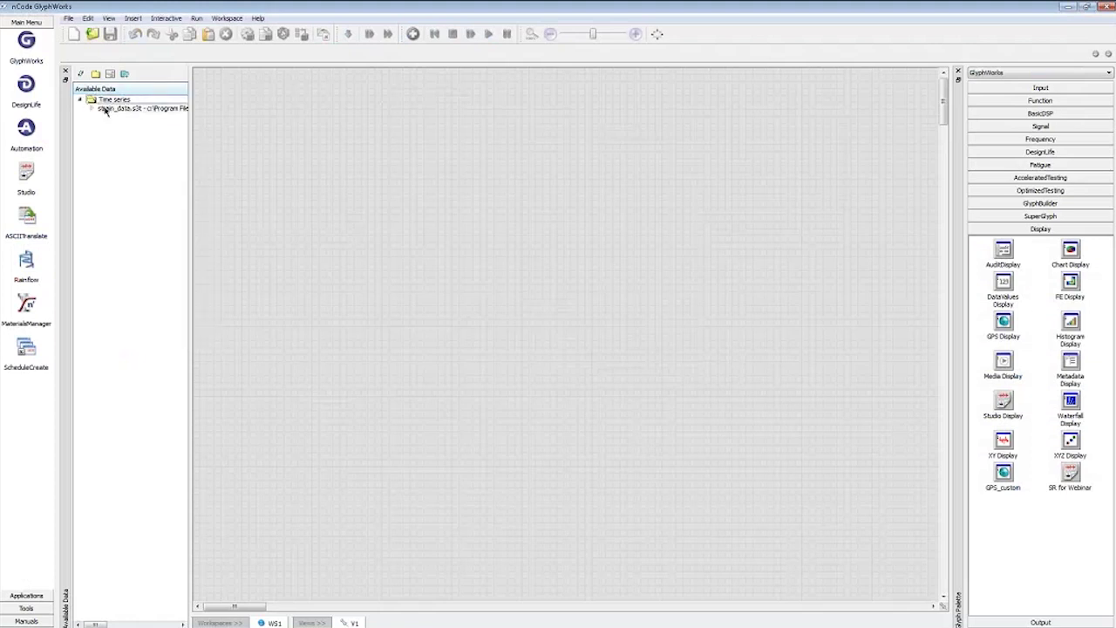
Place the strain_data.s3t time series on the workspace with its display enabled and attach a Strain Life glyph to its output
drag(105, 110, 205, 80)
click(250, 163)
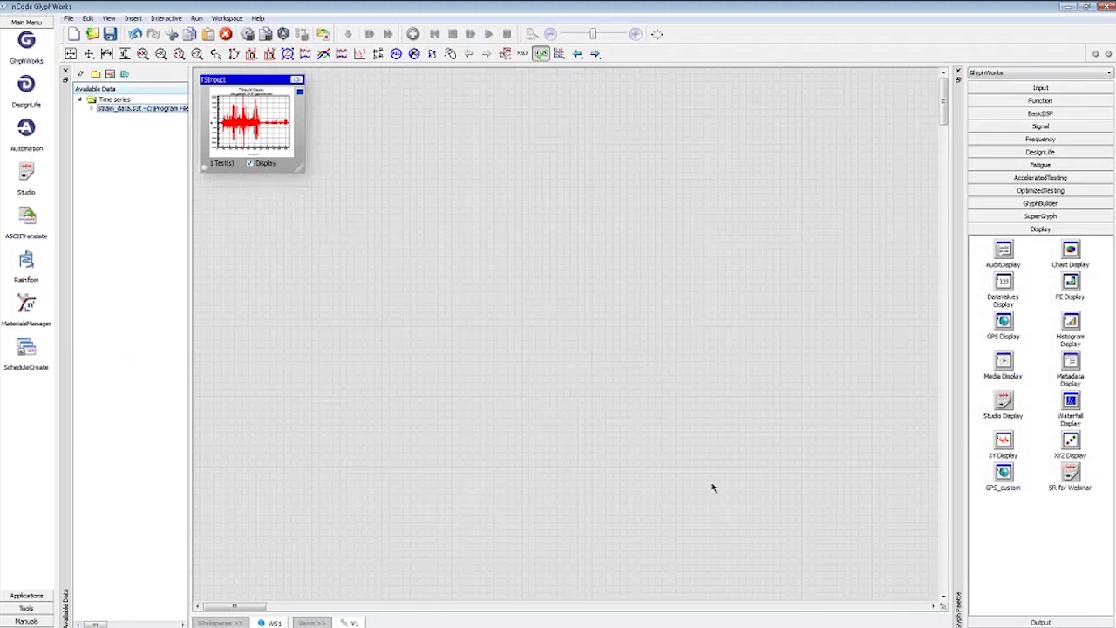
click(1027, 169)
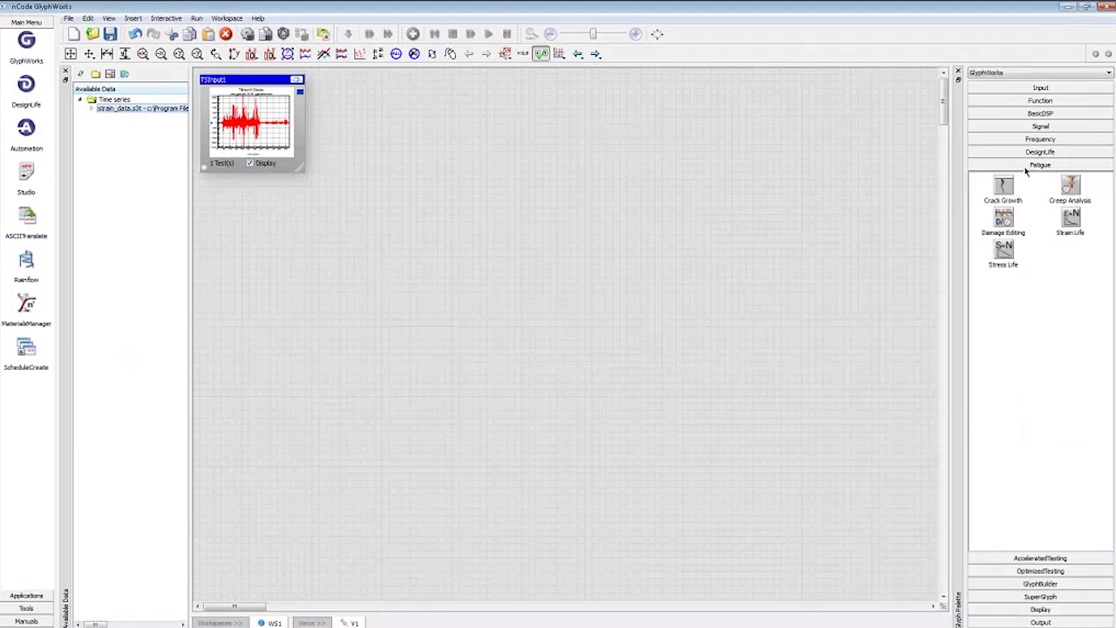
drag(1080, 225, 698, 179)
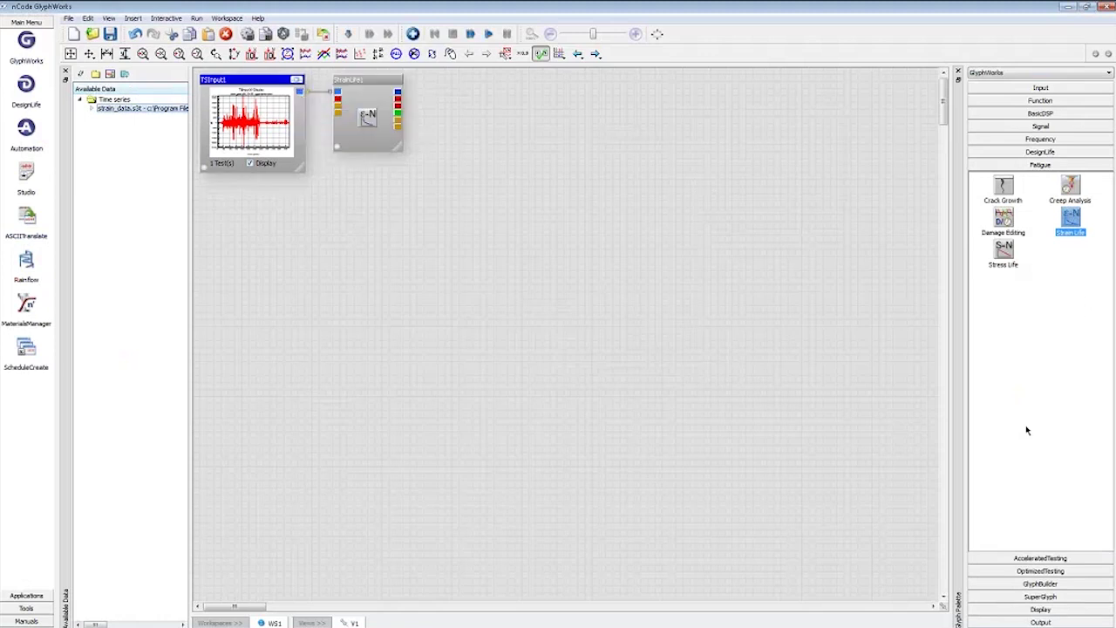
Attach a Metadata Display to the green output of the Strain Life glyph
click(1049, 610)
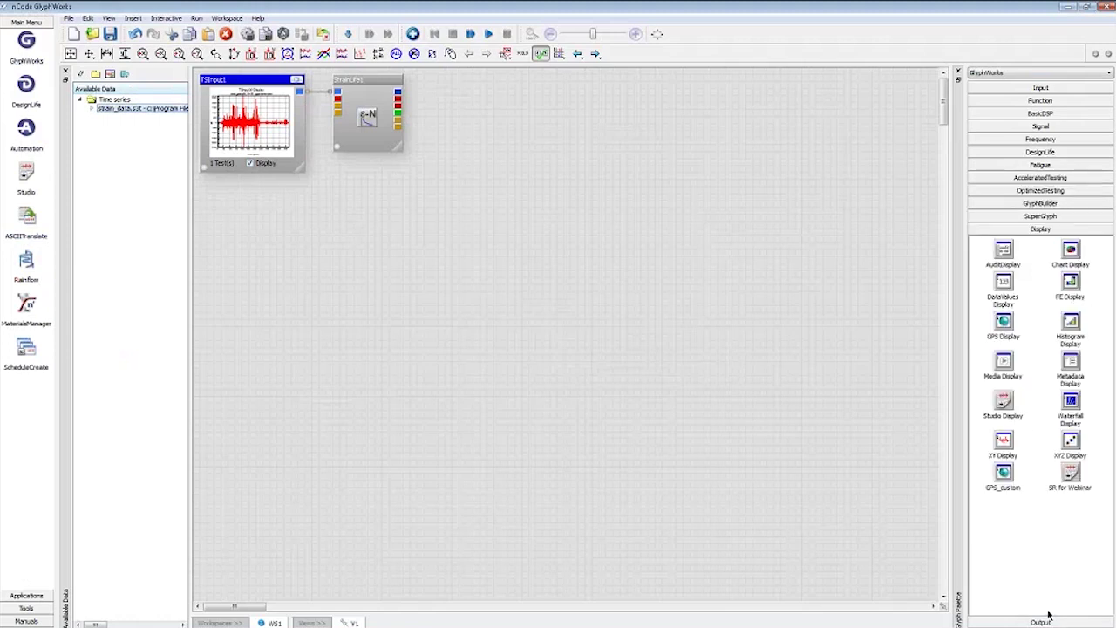
click(1070, 364)
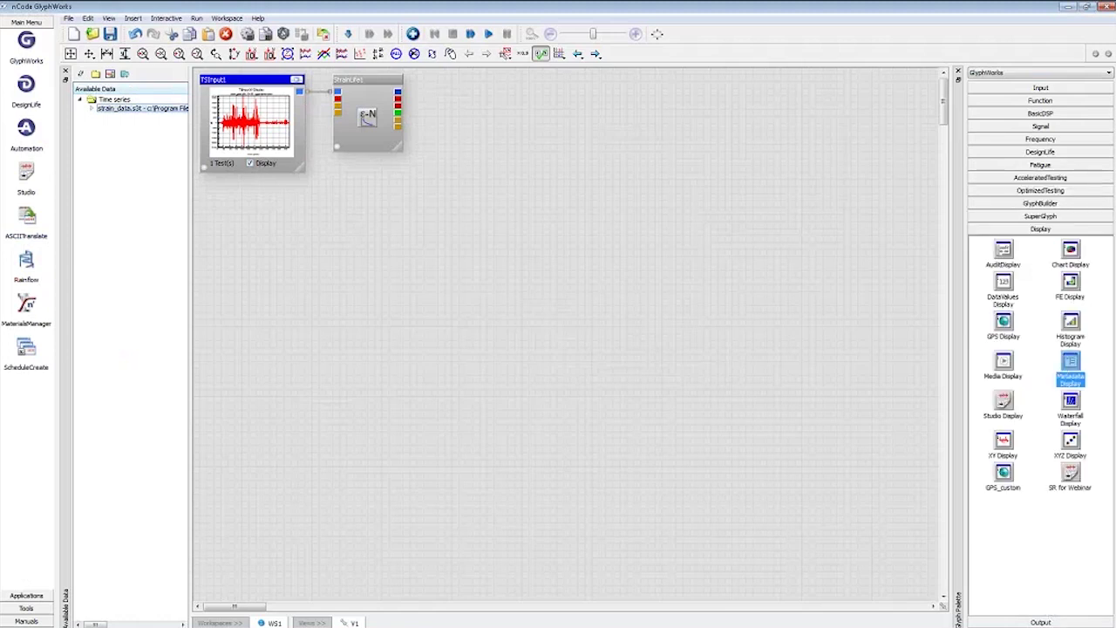
drag(1070, 365, 419, 128)
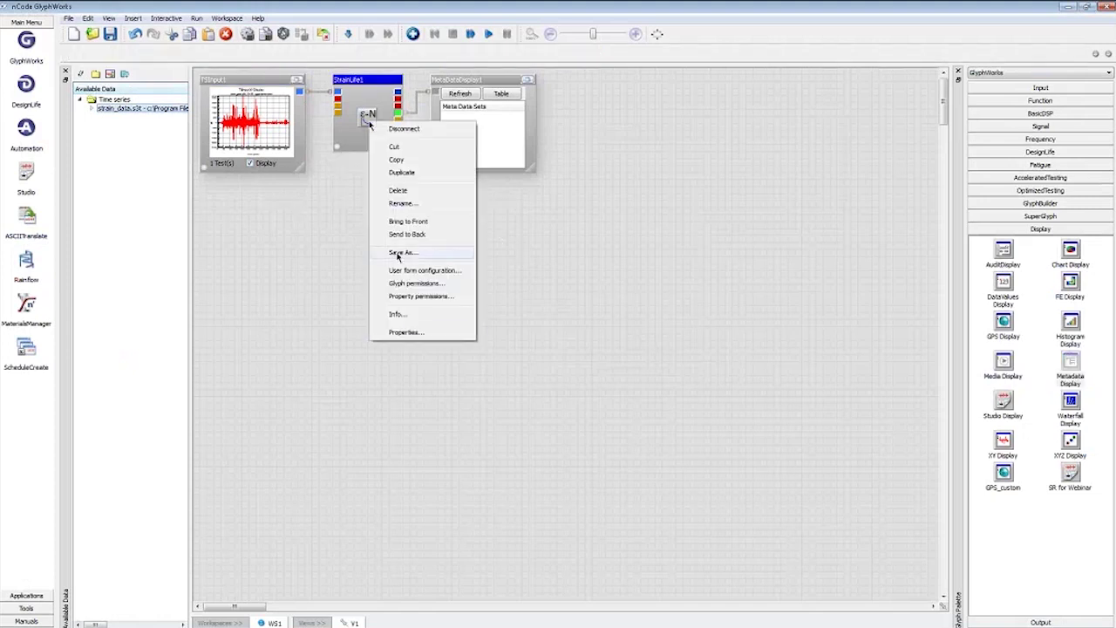
Assign the material Formable Steel Strip Corus Hypress26 to the Strain Life glyph
click(401, 332)
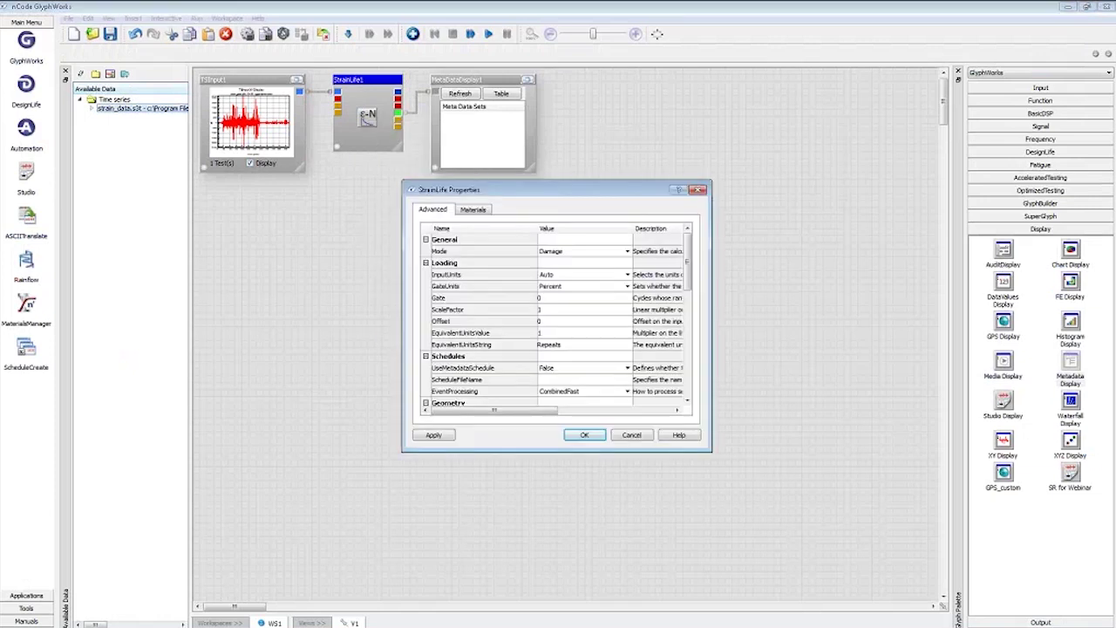
click(472, 209)
drag(682, 302, 682, 325)
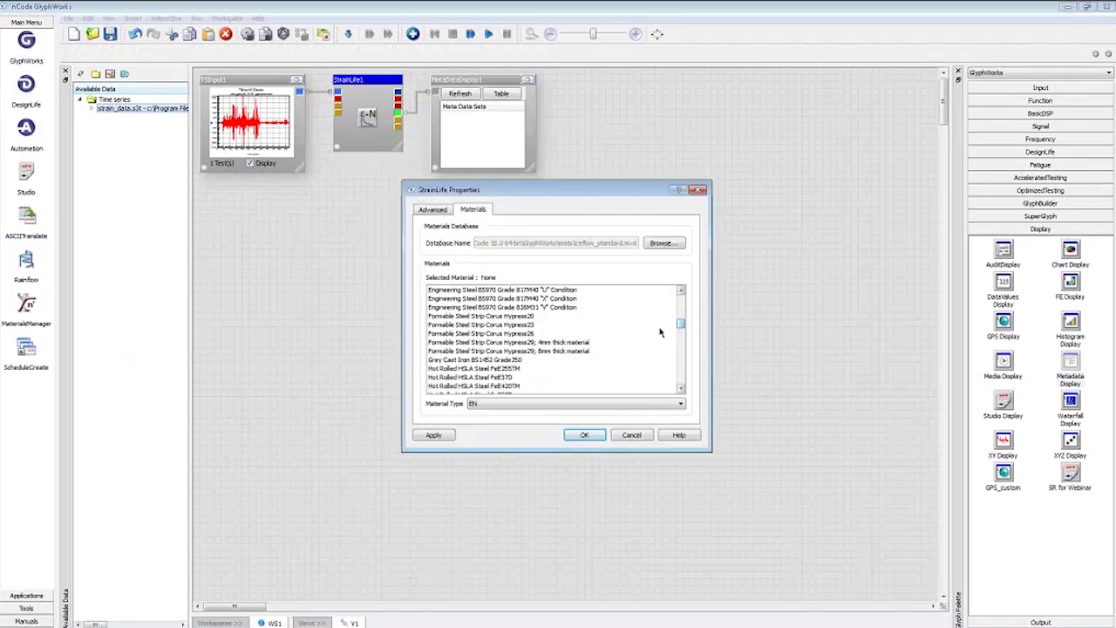
click(515, 335)
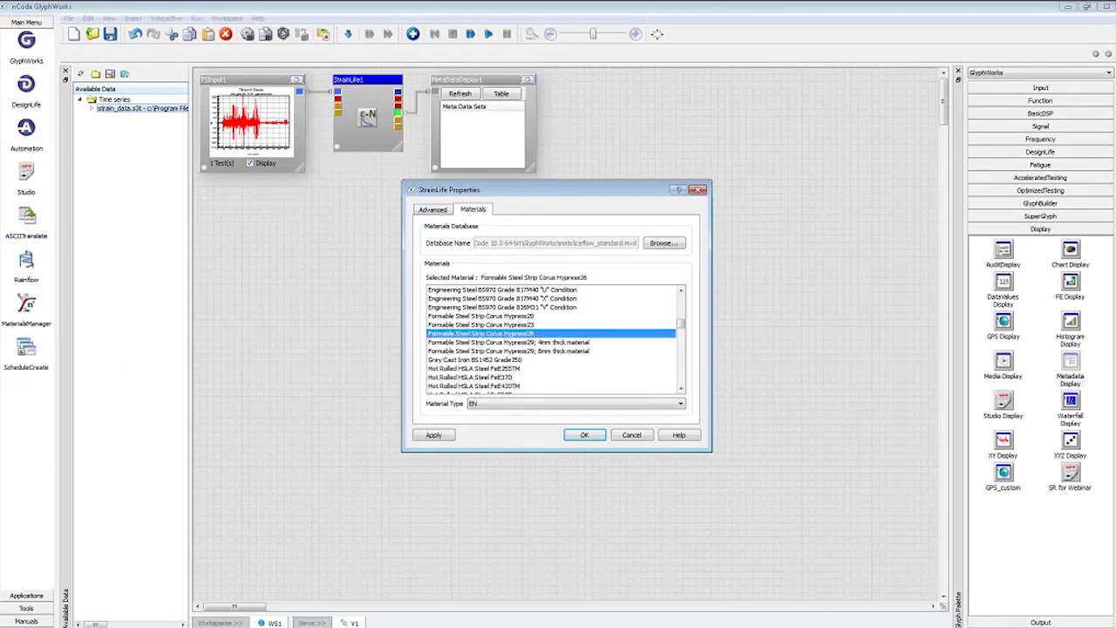
click(584, 436)
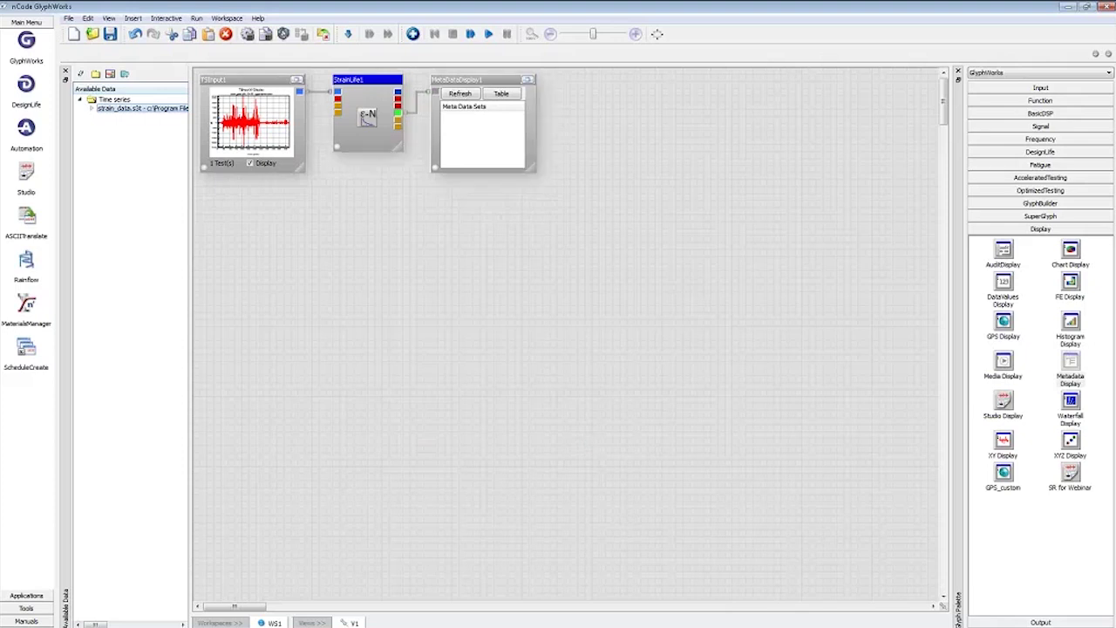
Run the flow and enlarge the Metadata Display to expand its Channel 90 metadata
click(489, 34)
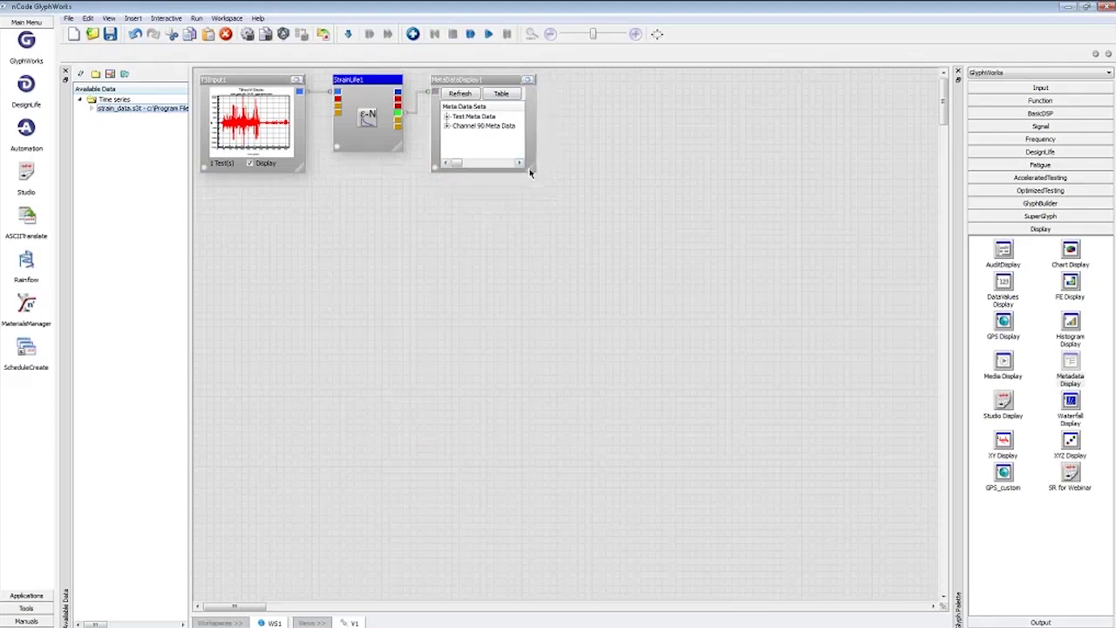
drag(536, 173, 737, 226)
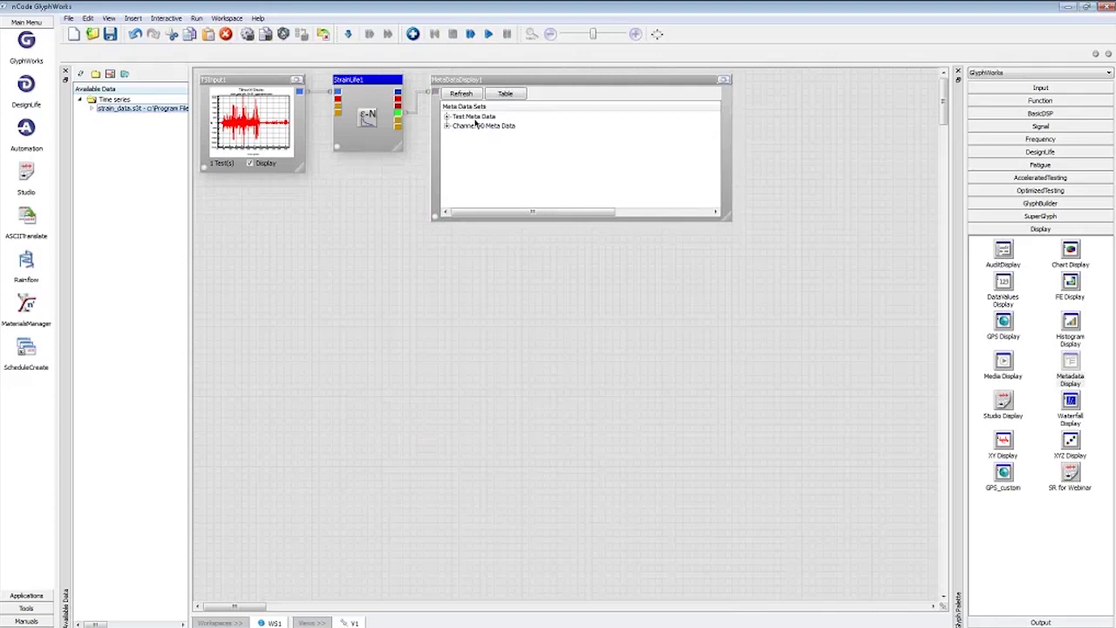
click(446, 125)
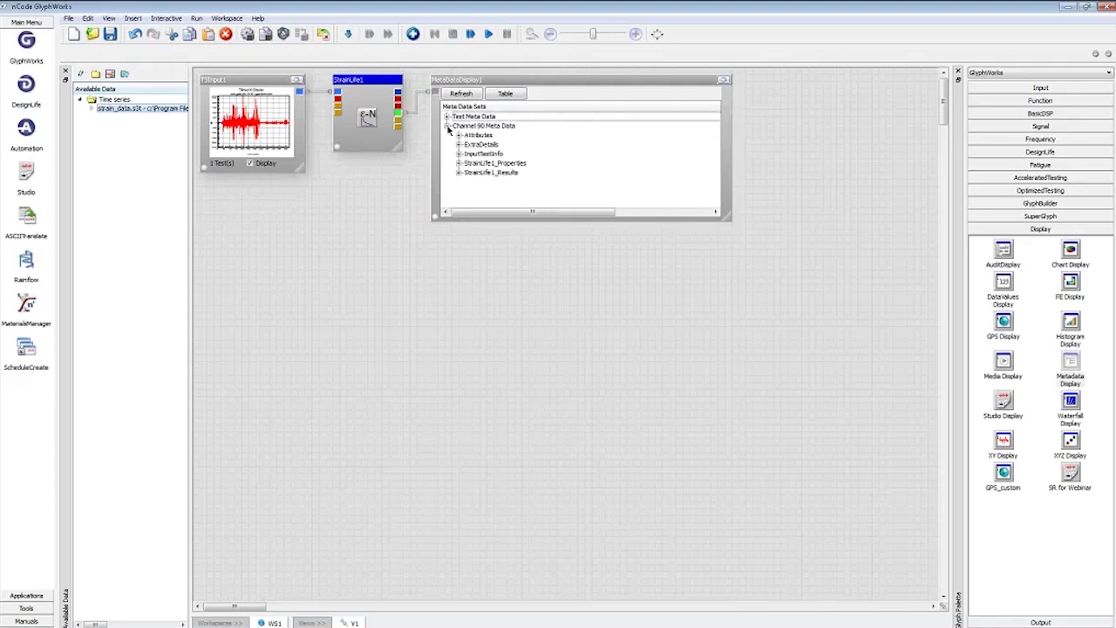
Switch the Metadata Display to table form and add Kf from the Channel 90 StrainLife1_Properties to the tabulated metadata
click(504, 94)
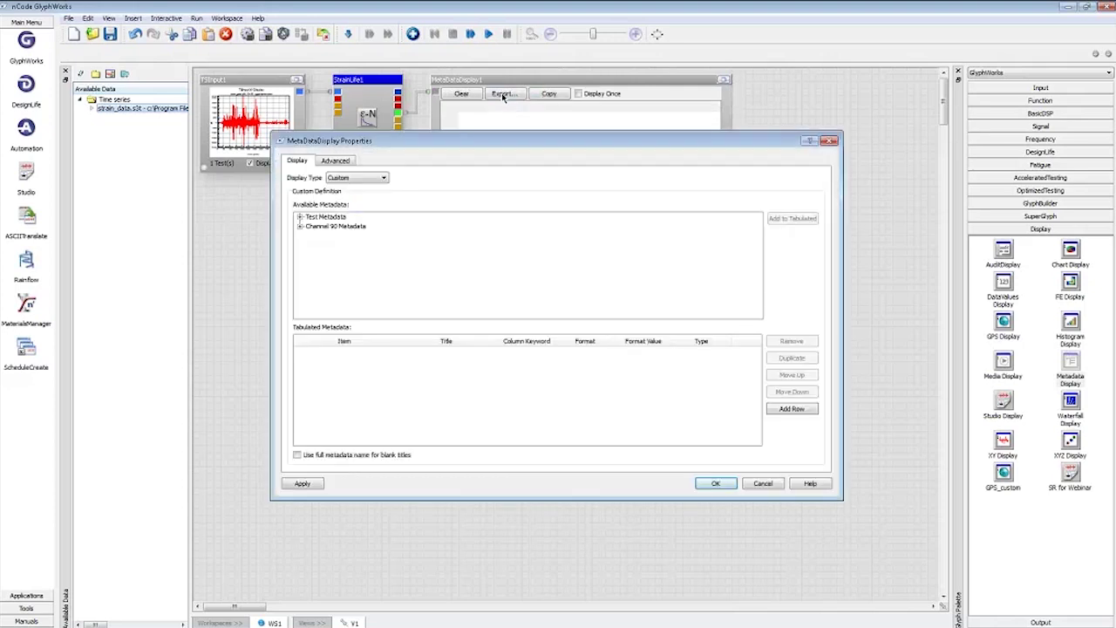
click(300, 226)
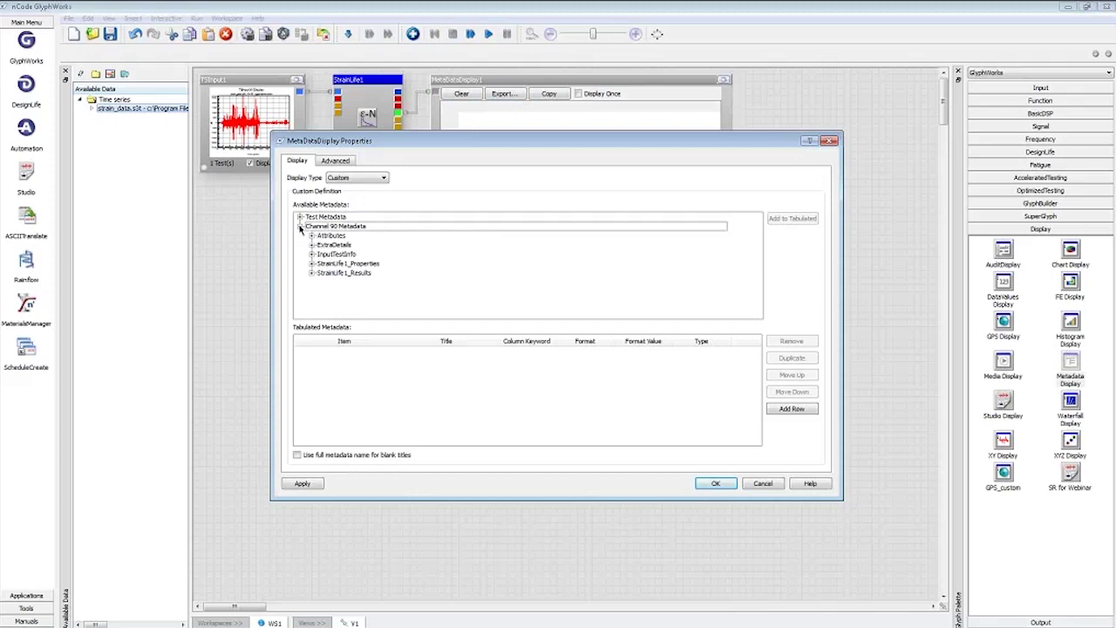
click(312, 273)
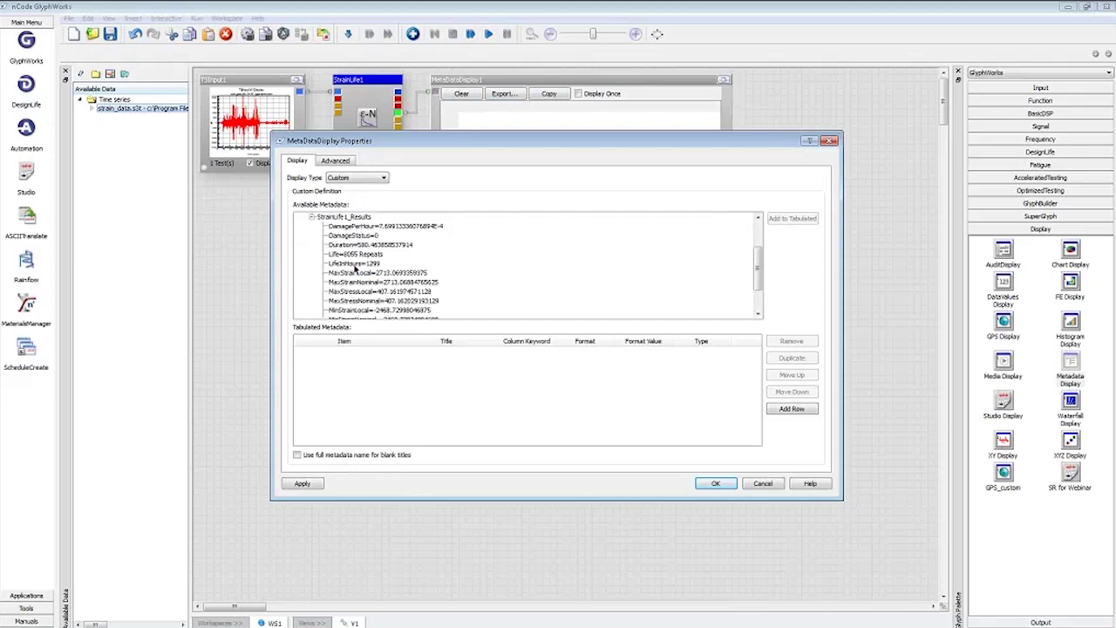
scroll(353, 261, up, 1)
click(312, 242)
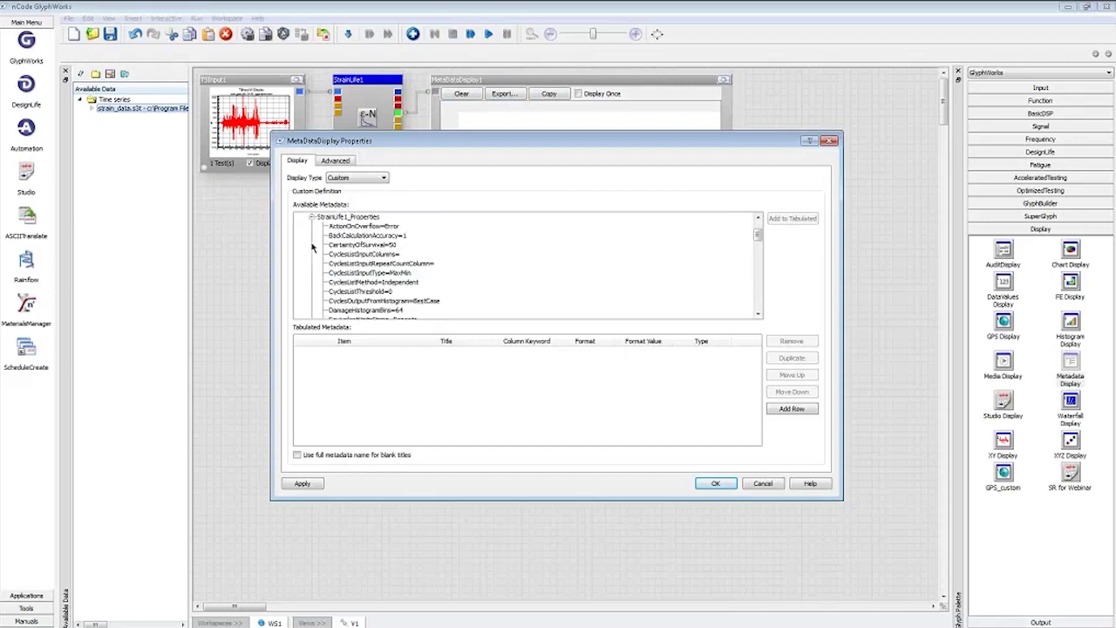
scroll(347, 271, down, 2)
scroll(346, 272, down, 2)
click(346, 271)
double_click(340, 289)
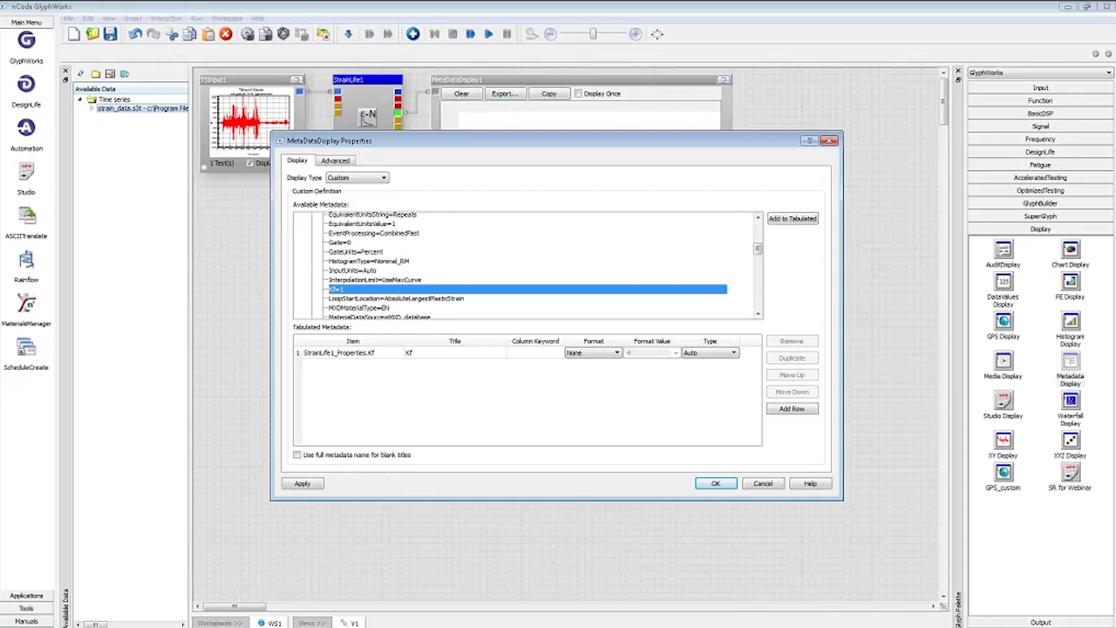
Add TotalDamage from StrainLife1_Results to the tabulated metadata and accept the display settings
scroll(379, 272, down, 1)
scroll(378, 272, down, 5)
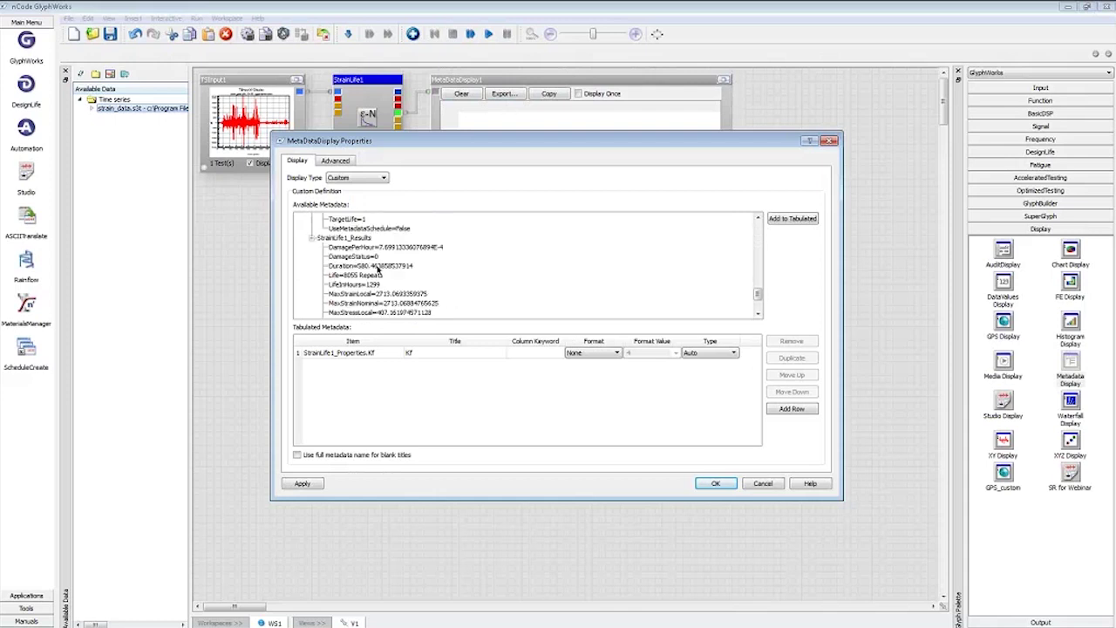
scroll(379, 272, down, 2)
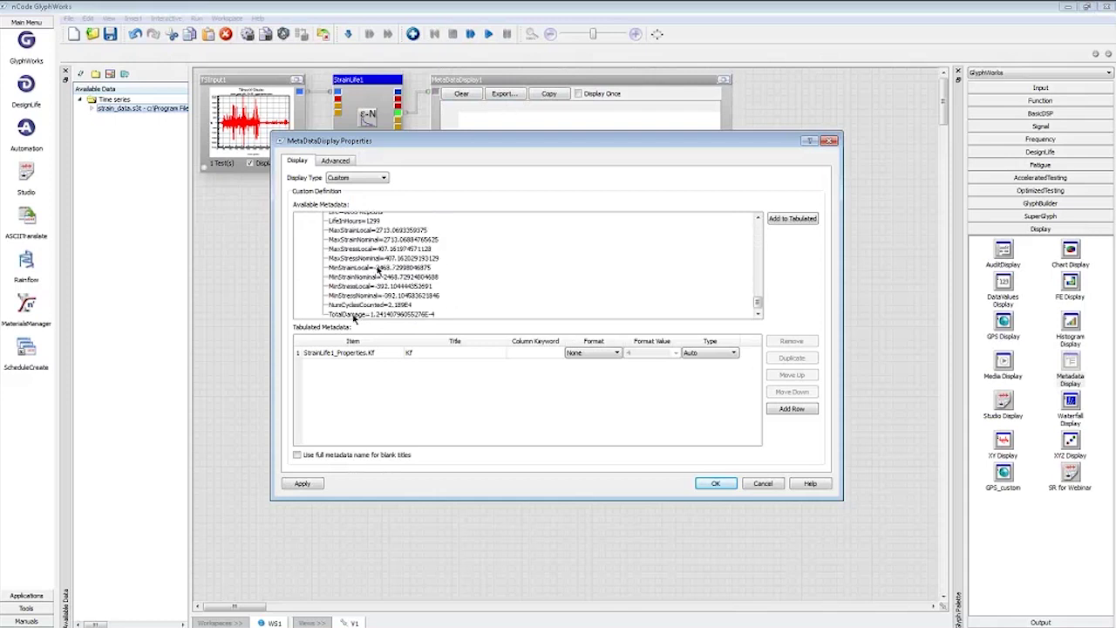
click(782, 225)
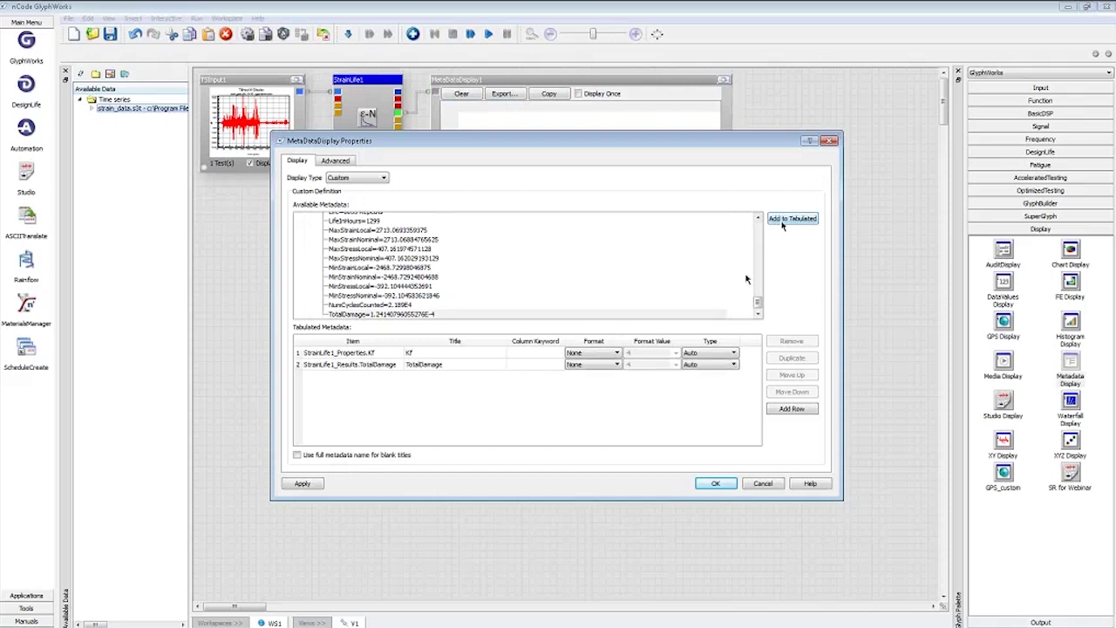
click(757, 302)
scroll(758, 303, up, 2)
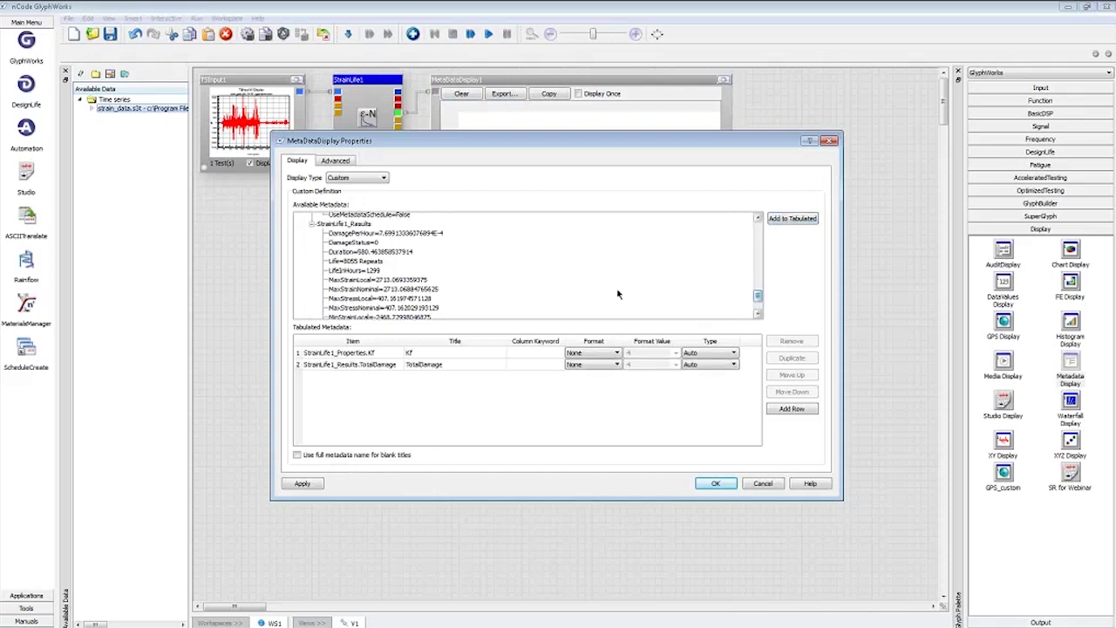
click(375, 262)
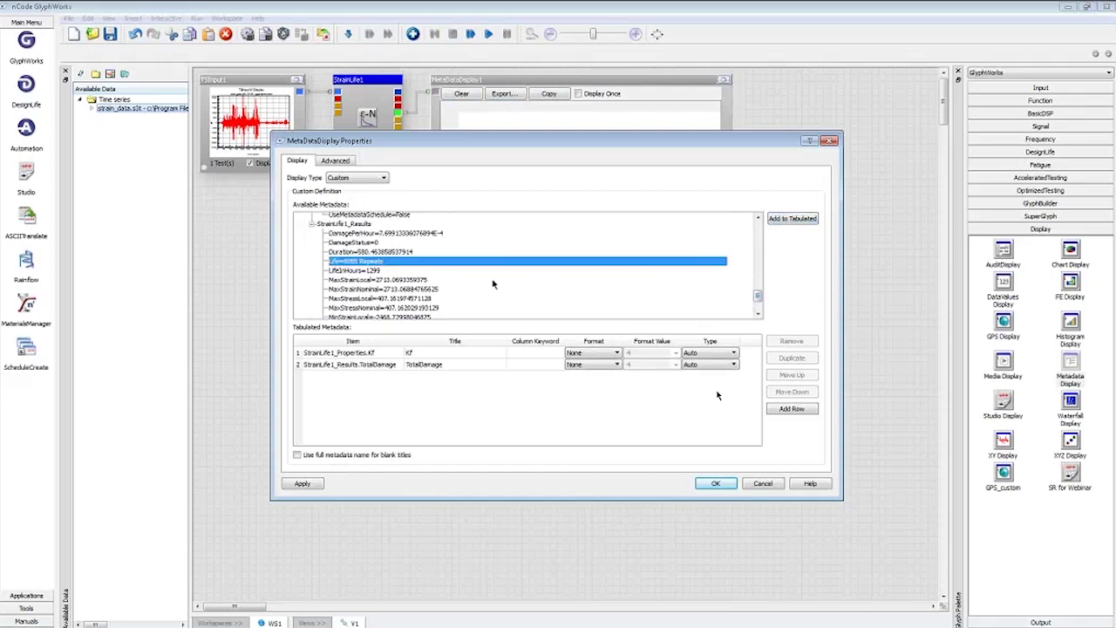
click(720, 484)
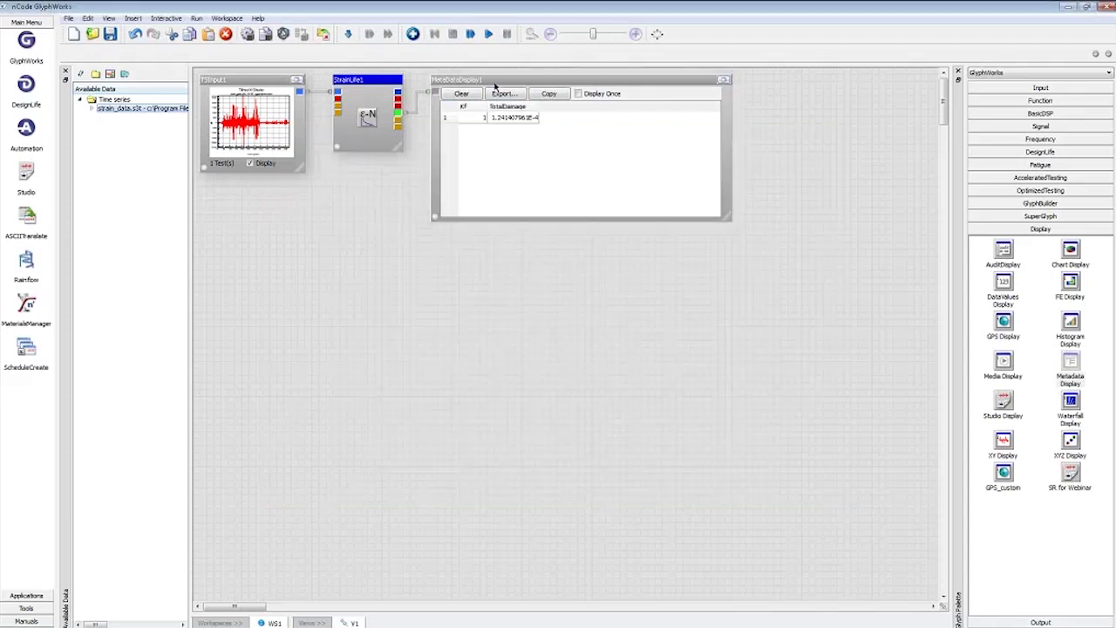
Add Life from the Channel 90 StrainLife1_Results to the Metadata Display's tabulated metadata and accept the display settings
double_click(498, 81)
click(575, 333)
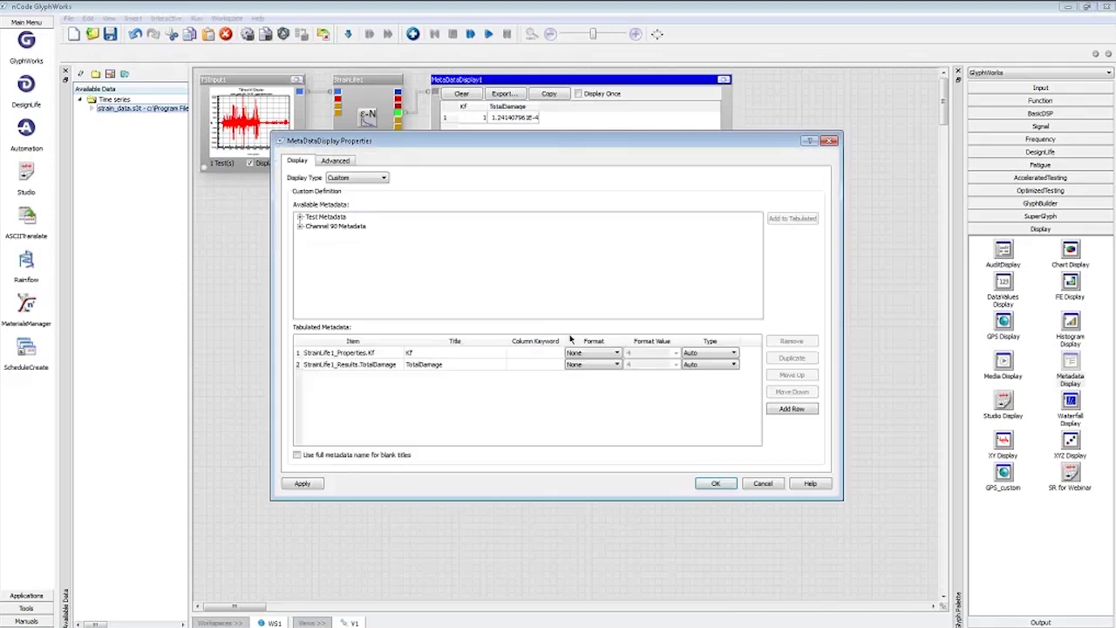
click(300, 226)
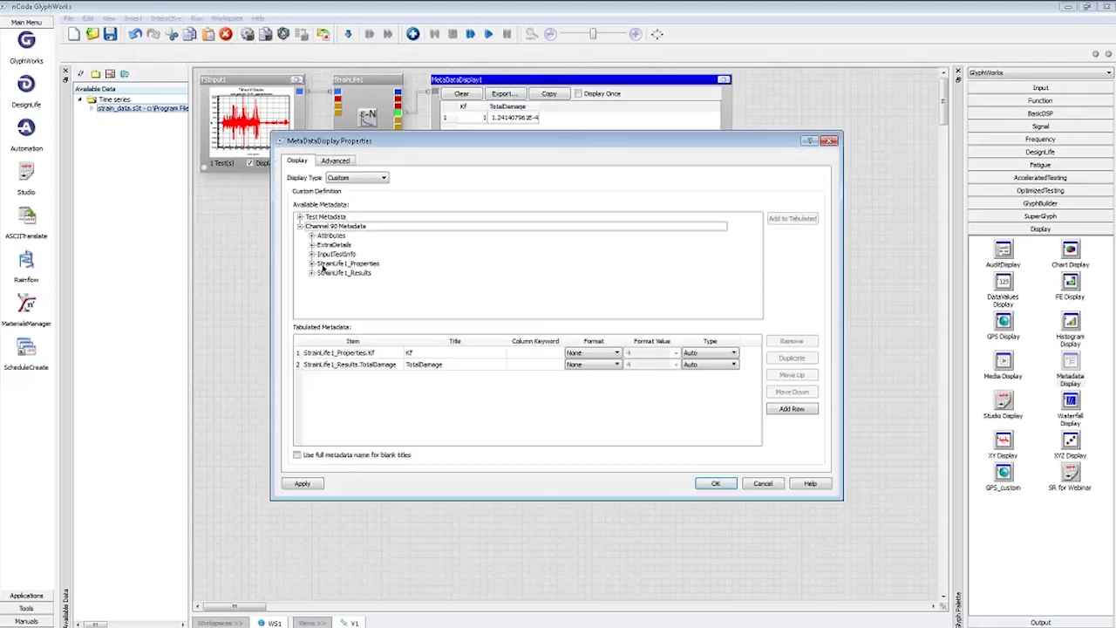
click(312, 272)
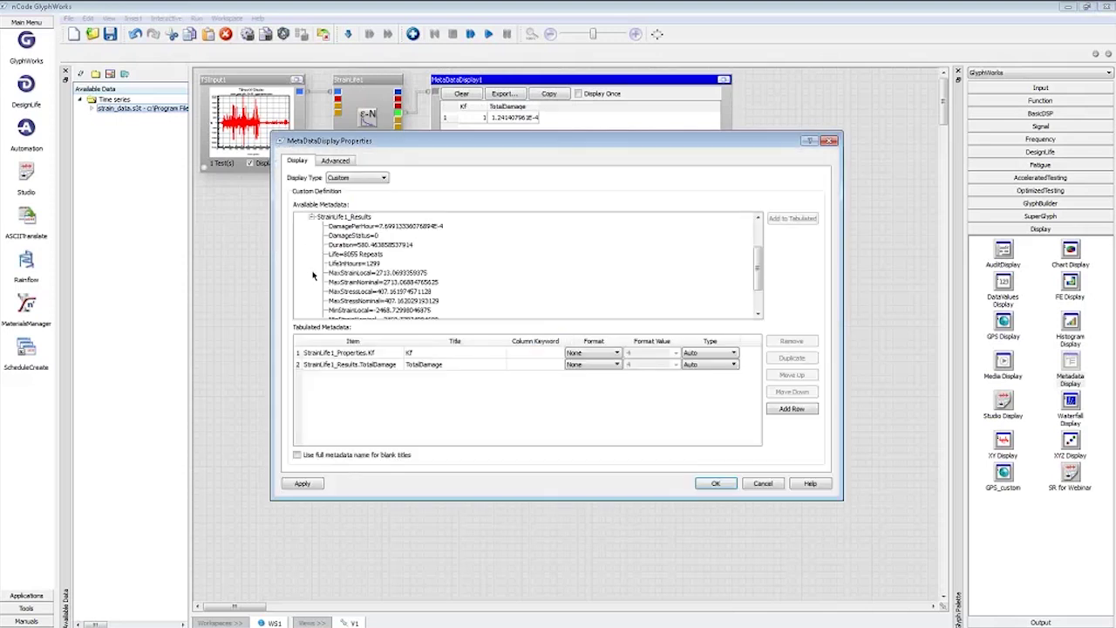
click(353, 254)
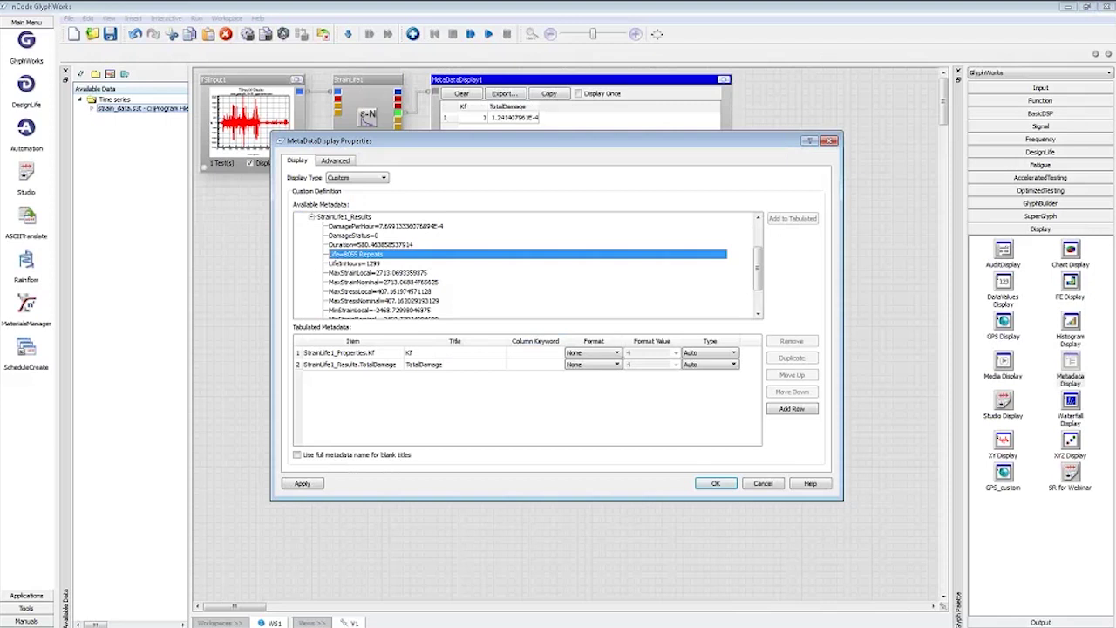
click(780, 220)
click(715, 483)
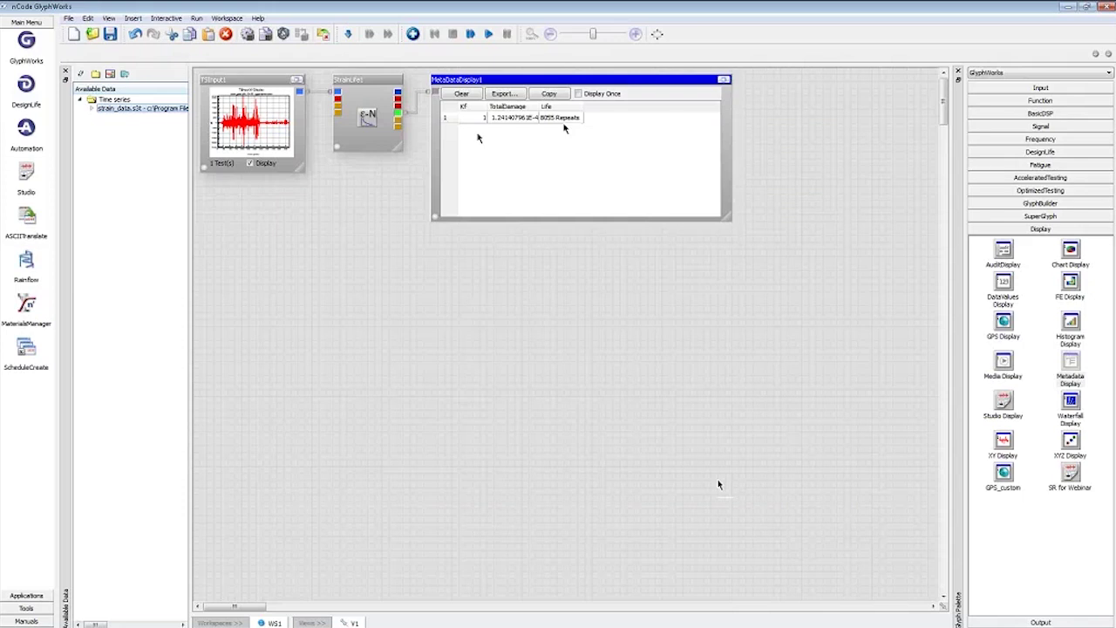
click(584, 306)
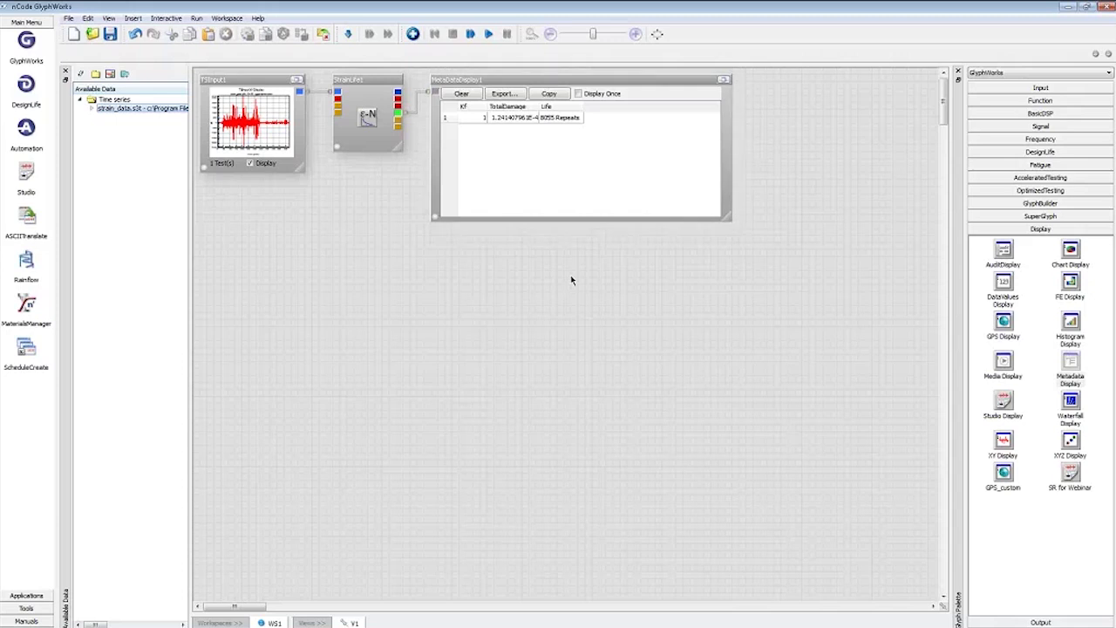
Set CollateTests to True in the Metadata Display's advanced properties, without rerunning the flow
click(505, 80)
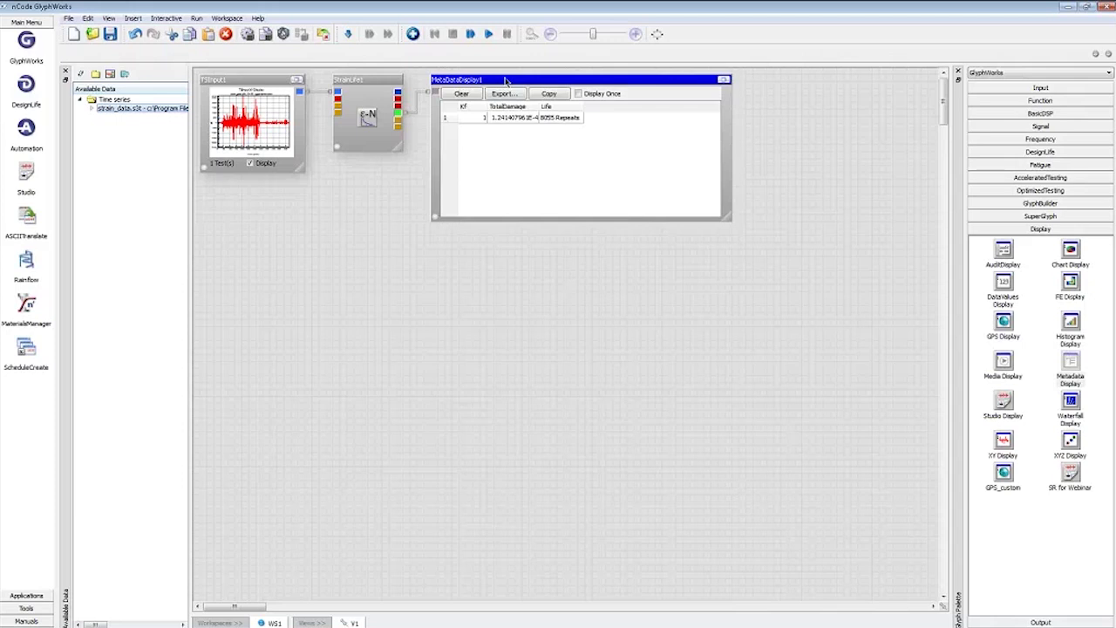
right_click(506, 80)
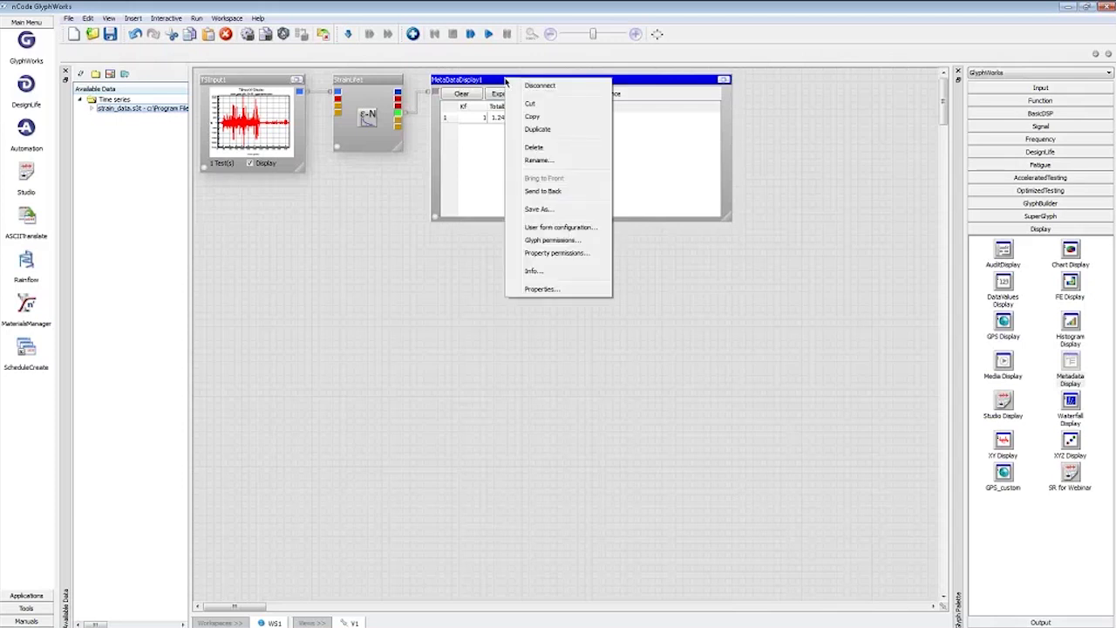
click(550, 290)
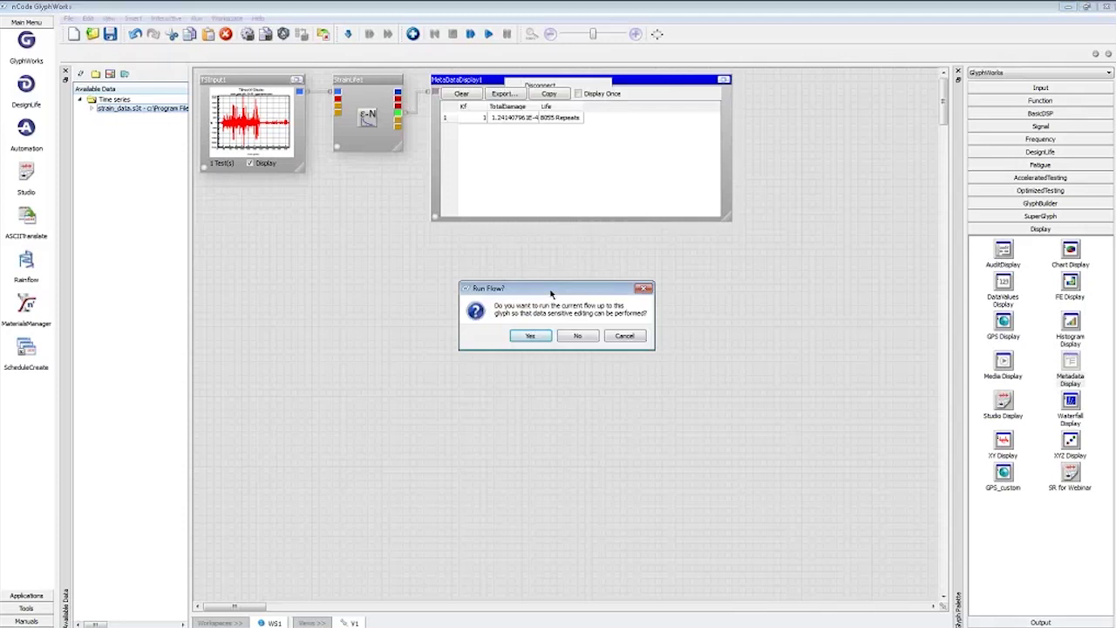
click(565, 338)
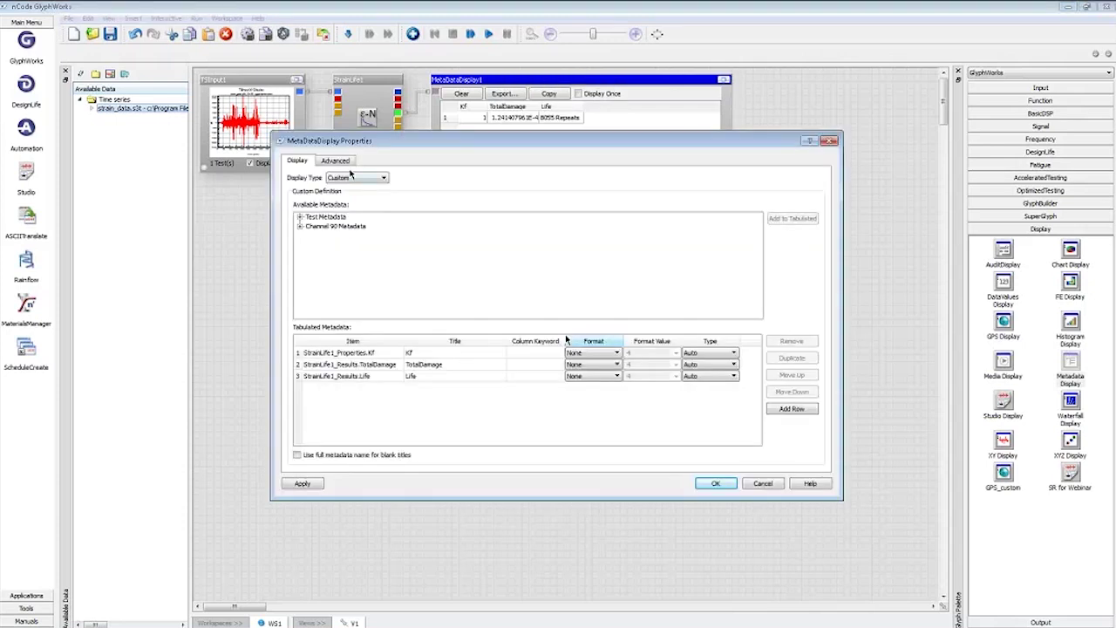
click(337, 161)
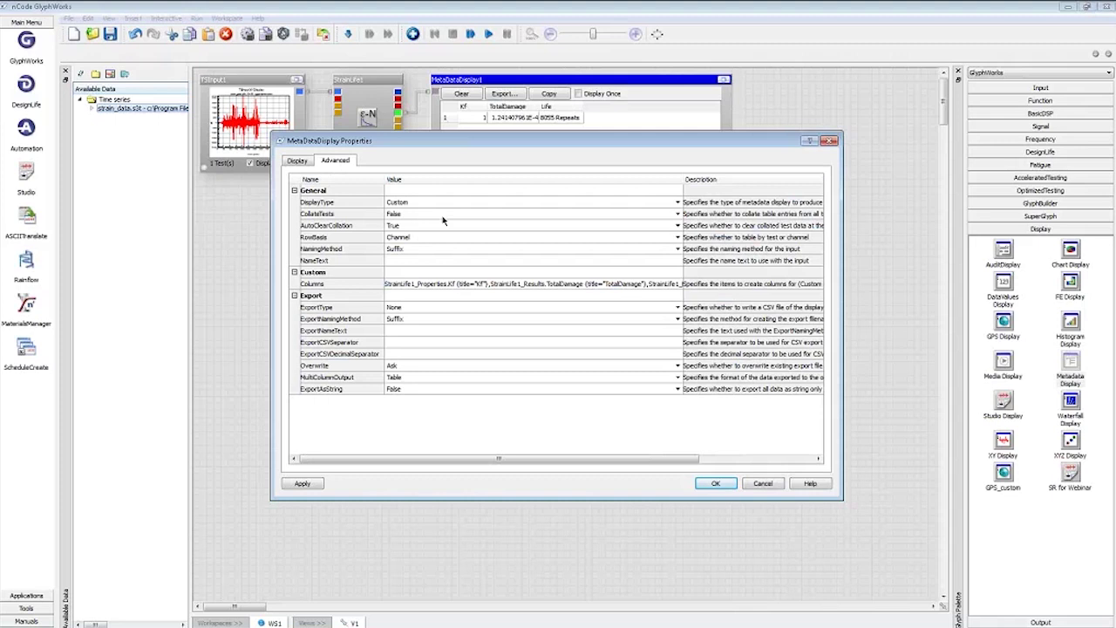
click(677, 214)
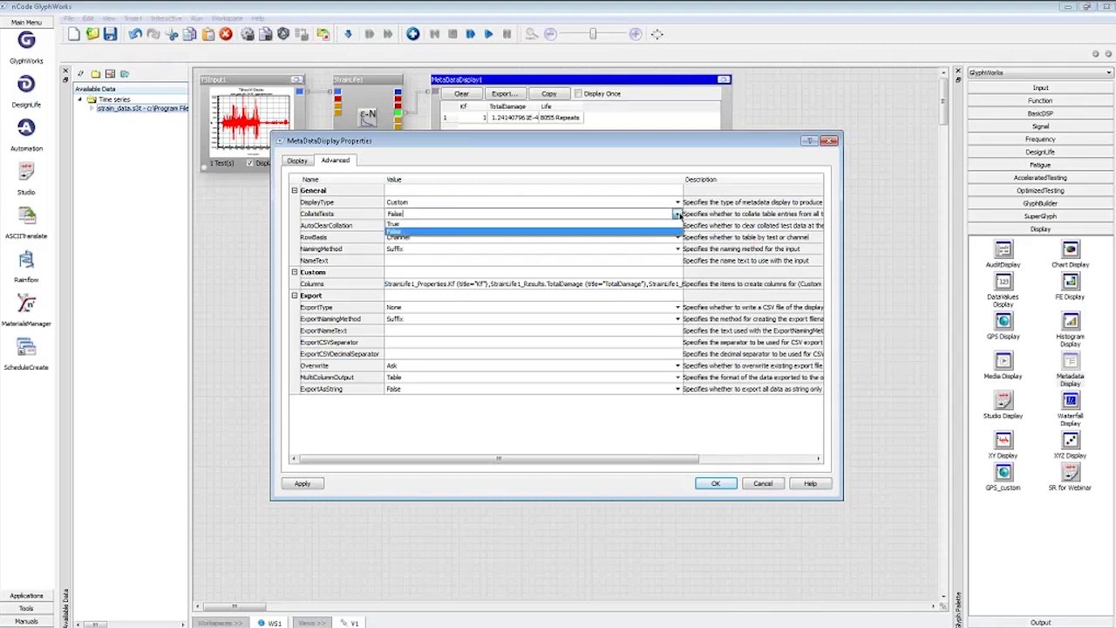
click(401, 224)
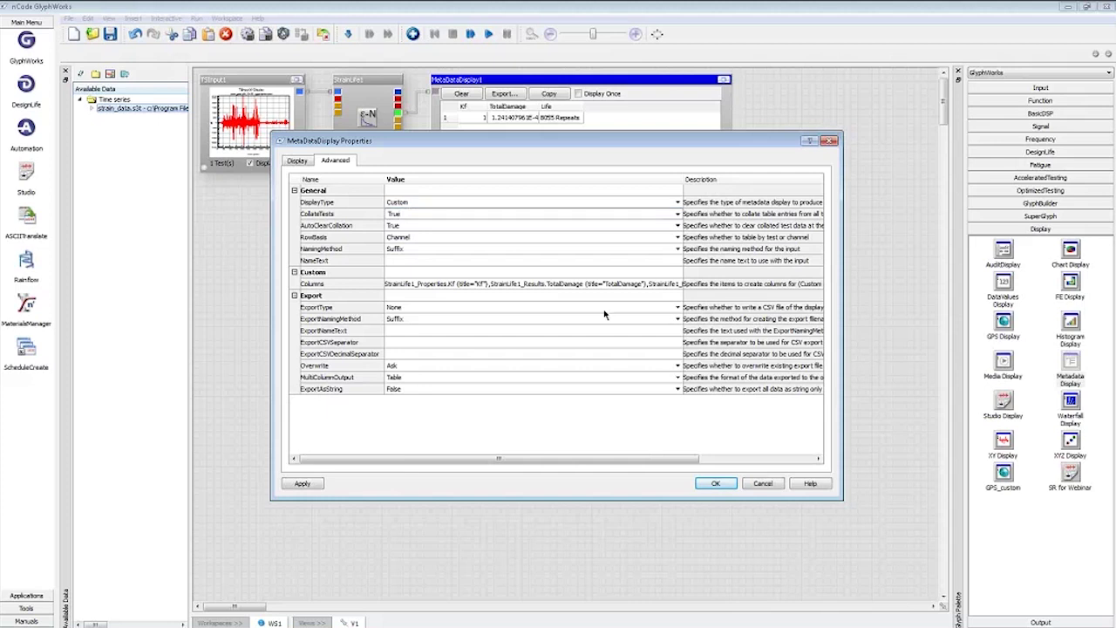
Set the Metadata Display's ExportType to OutputPipe, accept, and connect a DataValues Display to its output
click(678, 307)
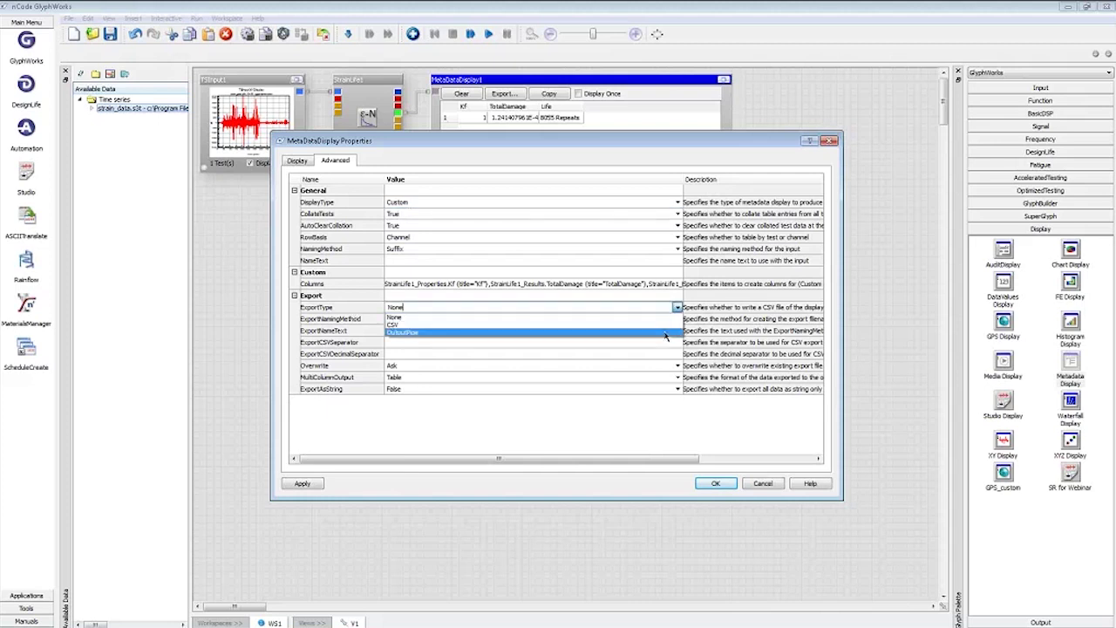
click(665, 334)
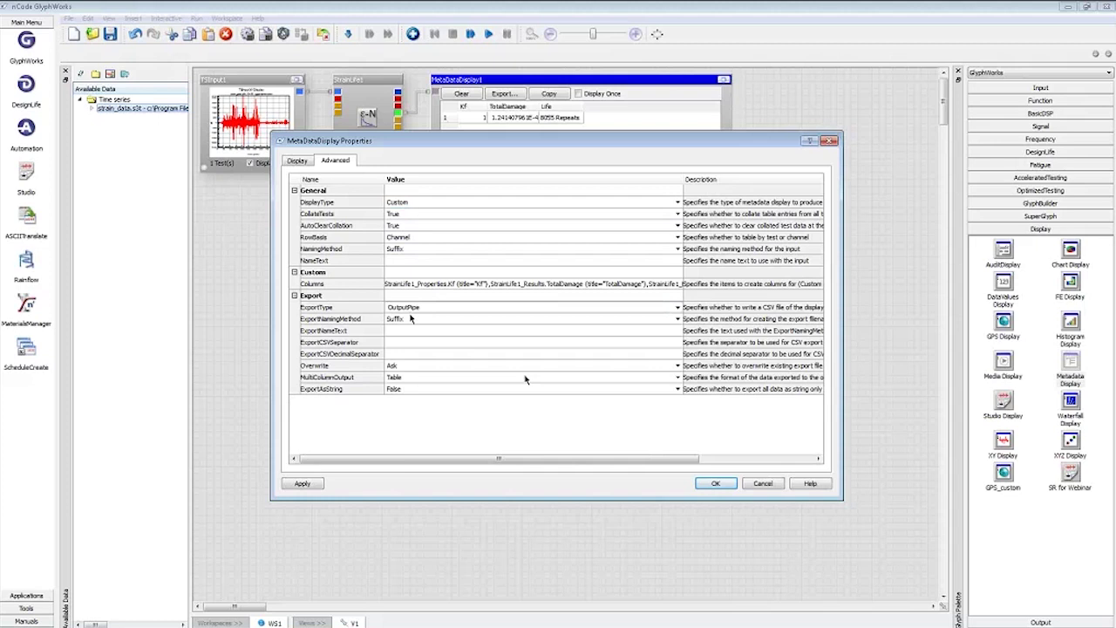
click(715, 483)
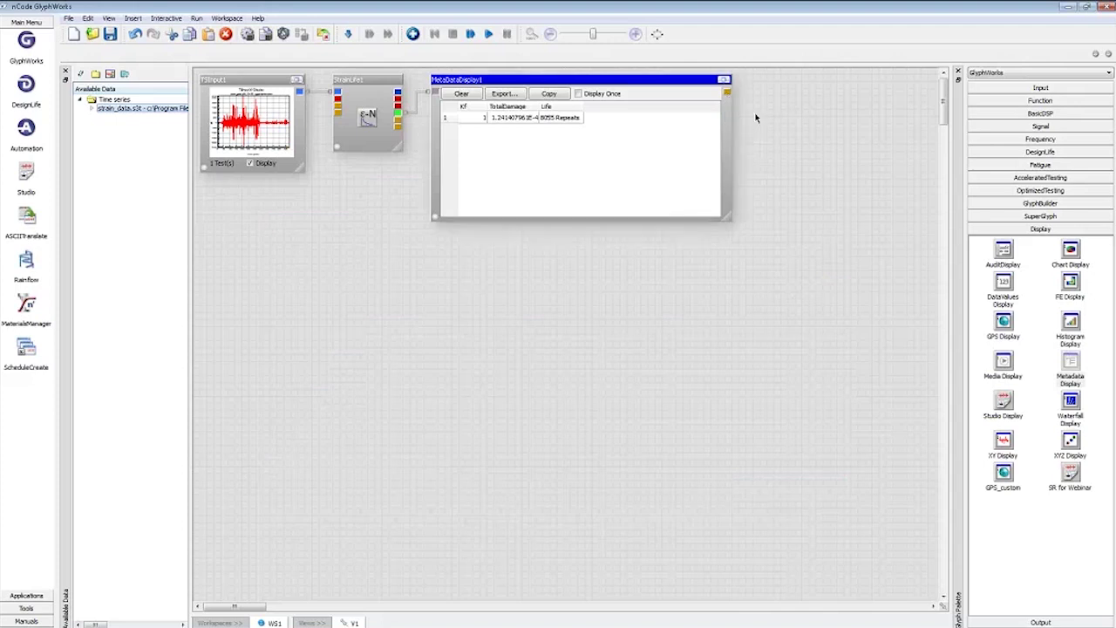
click(1003, 283)
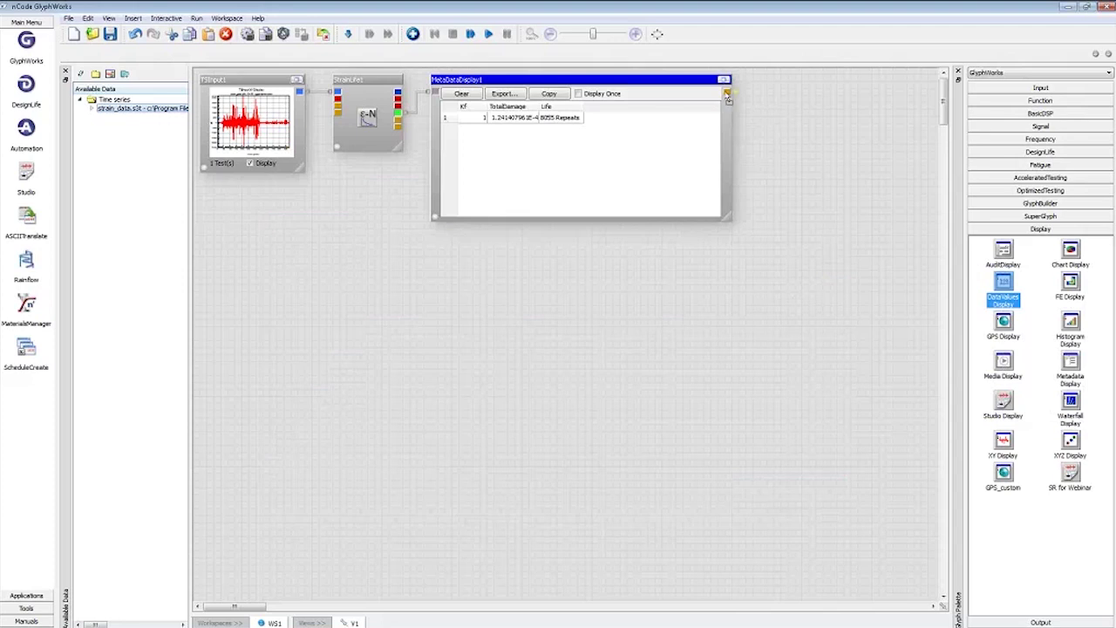
click(729, 98)
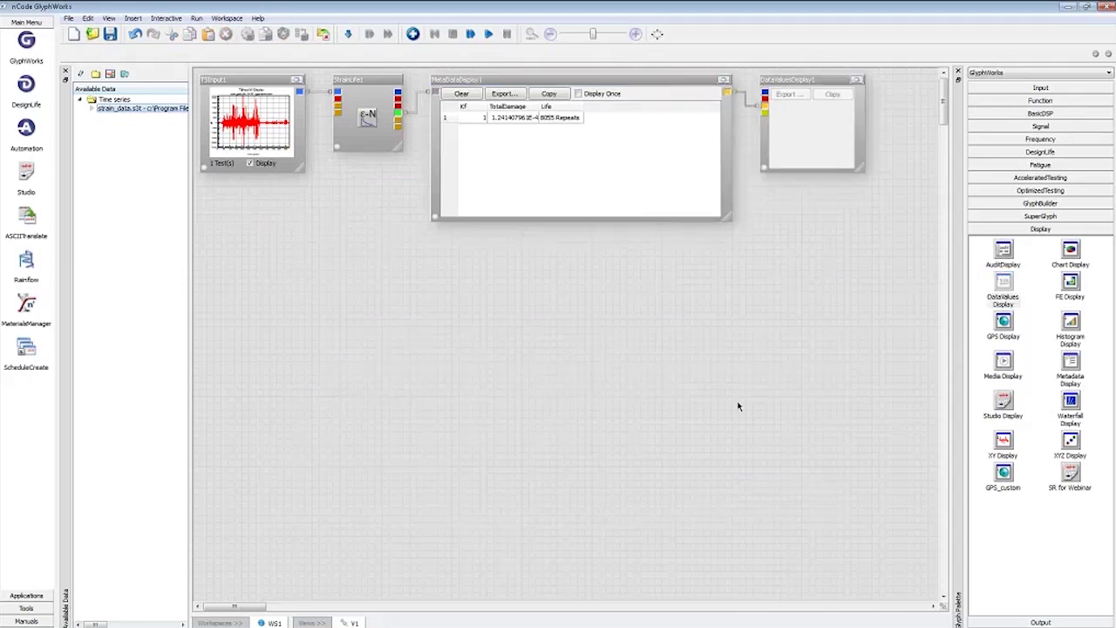
Group the StrainLife1 and MetaDataDisplay1 glyphs into a SuperGlyph nested inside a looping SuperGlyph, and open the outer one
drag(586, 302, 331, 68)
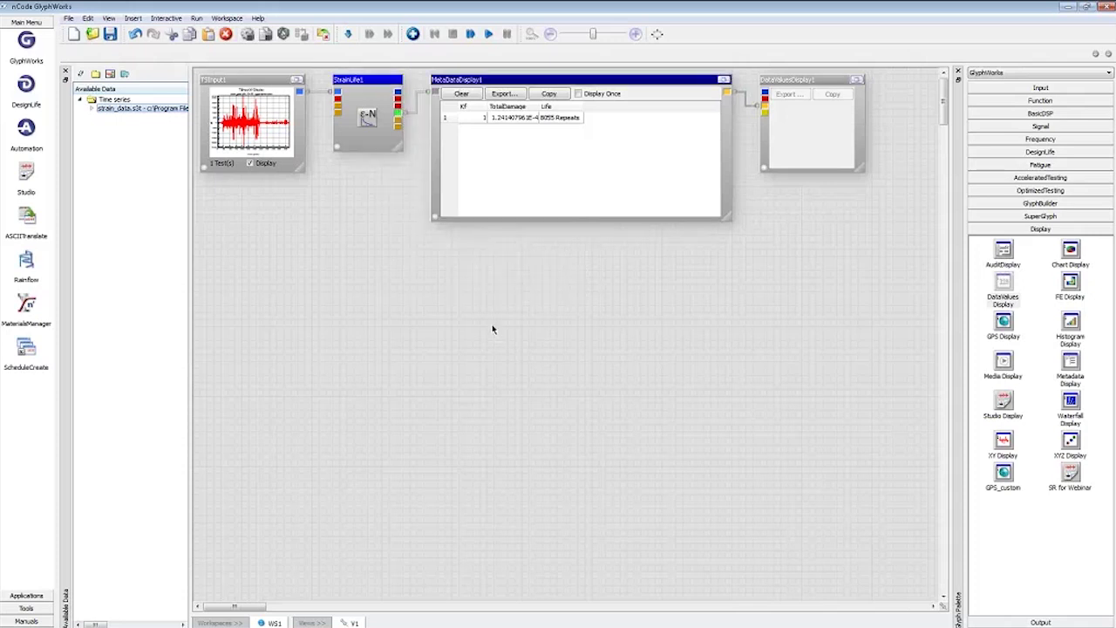
click(283, 35)
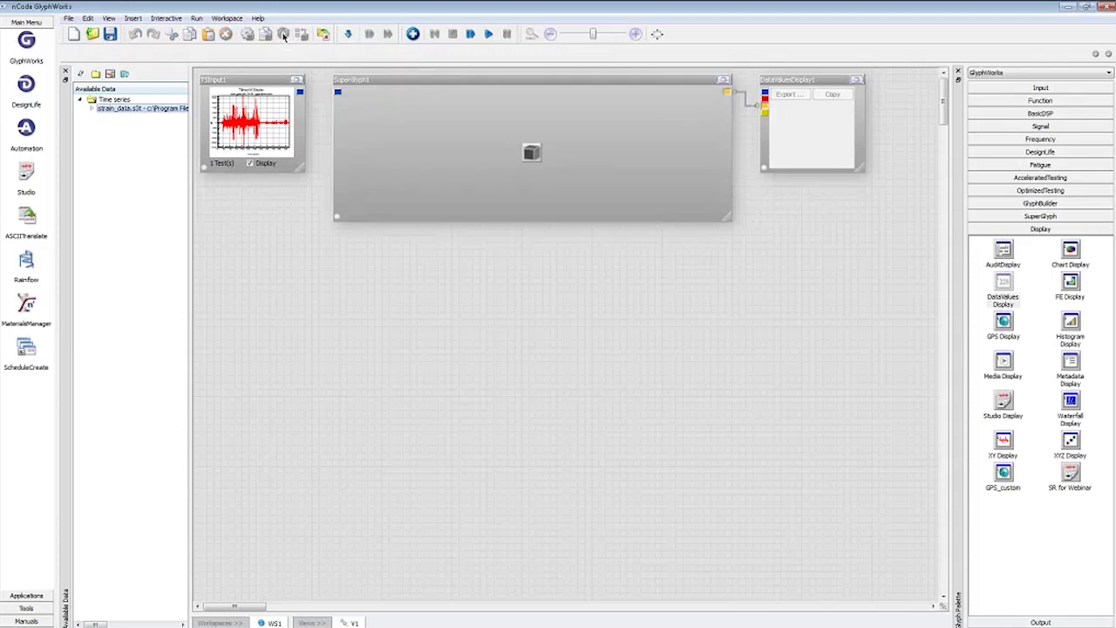
click(394, 101)
click(724, 81)
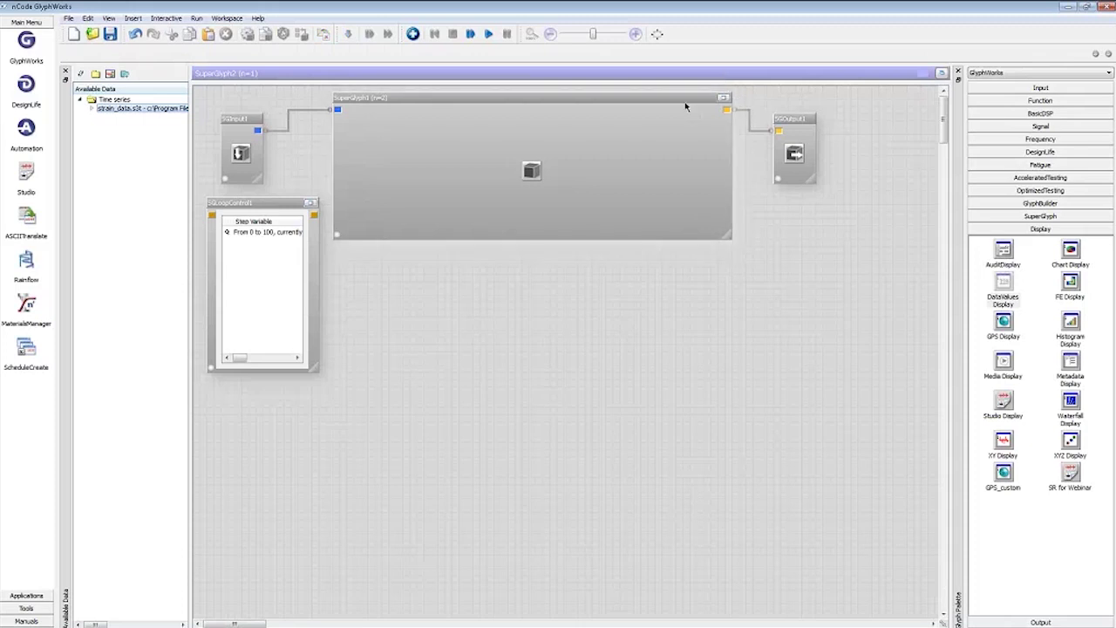
Set the SGLoopControl1 loop method to Property Value and add StrainLife1.Kf as its loop variable
double_click(289, 210)
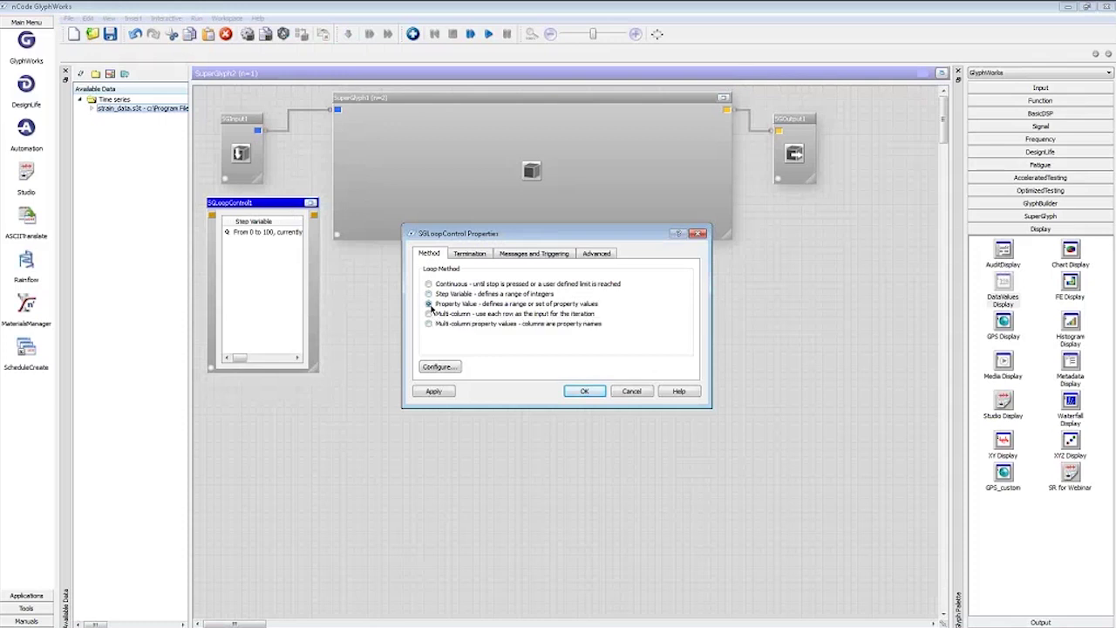
click(438, 367)
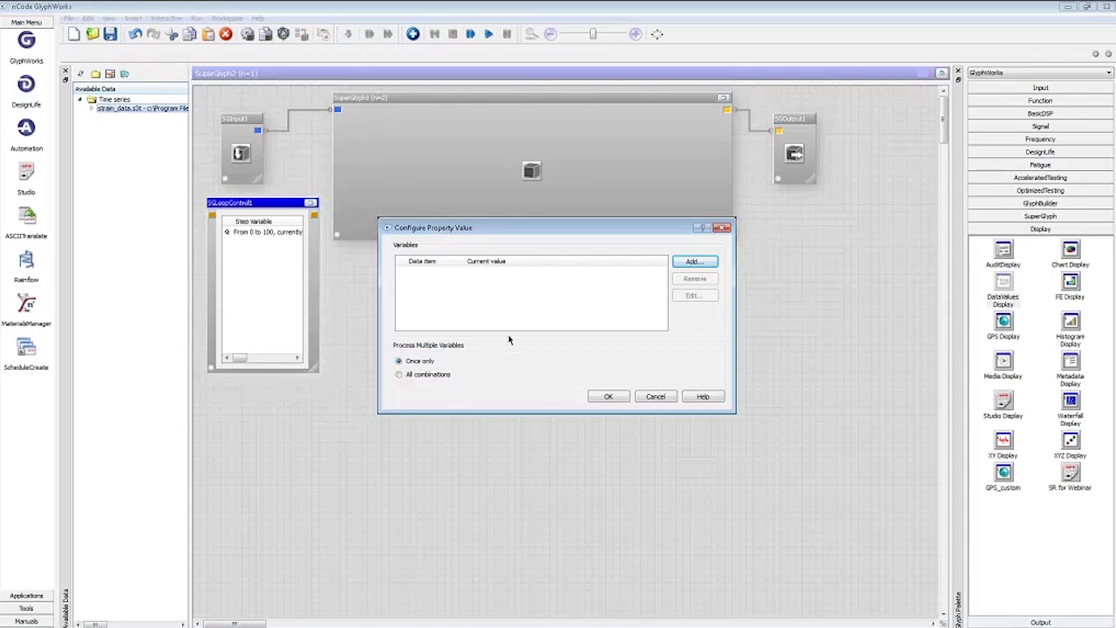
click(692, 264)
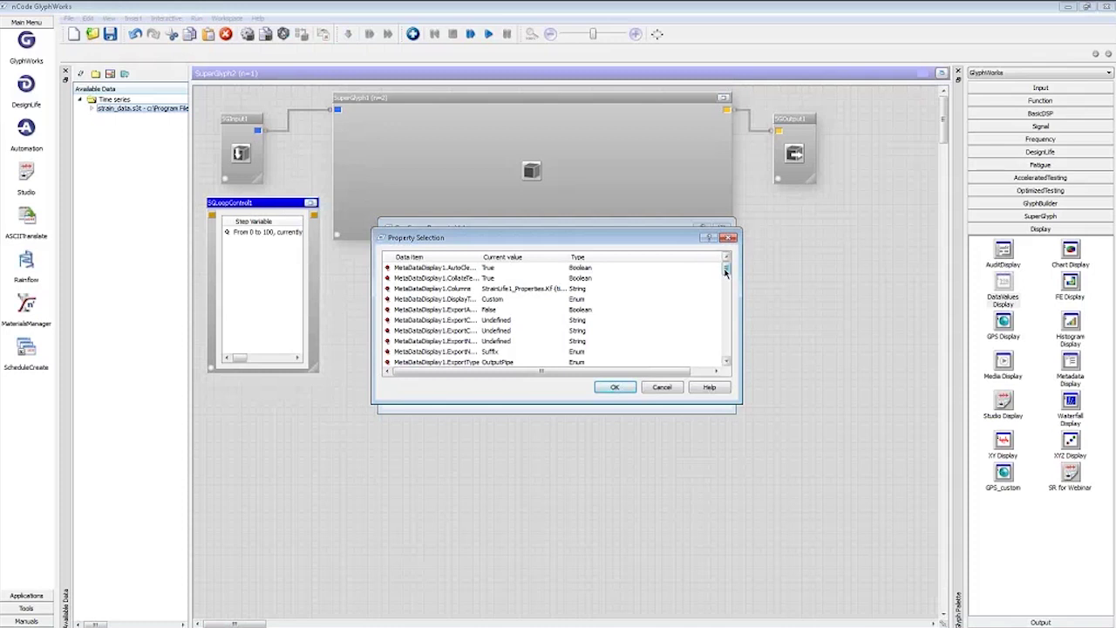
drag(725, 273, 728, 309)
click(464, 317)
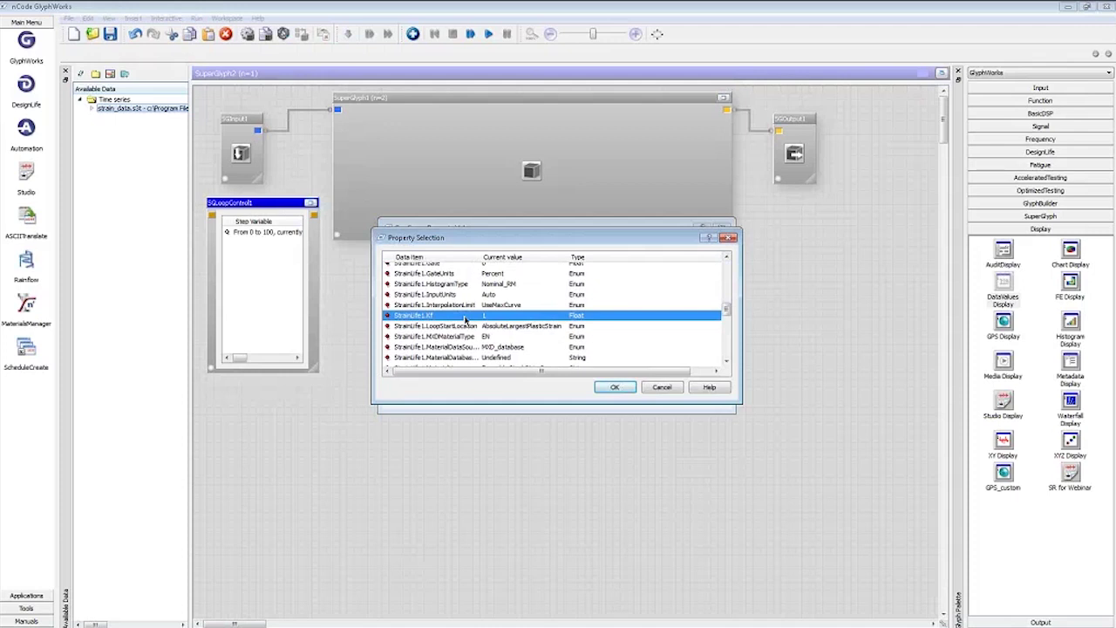
click(610, 388)
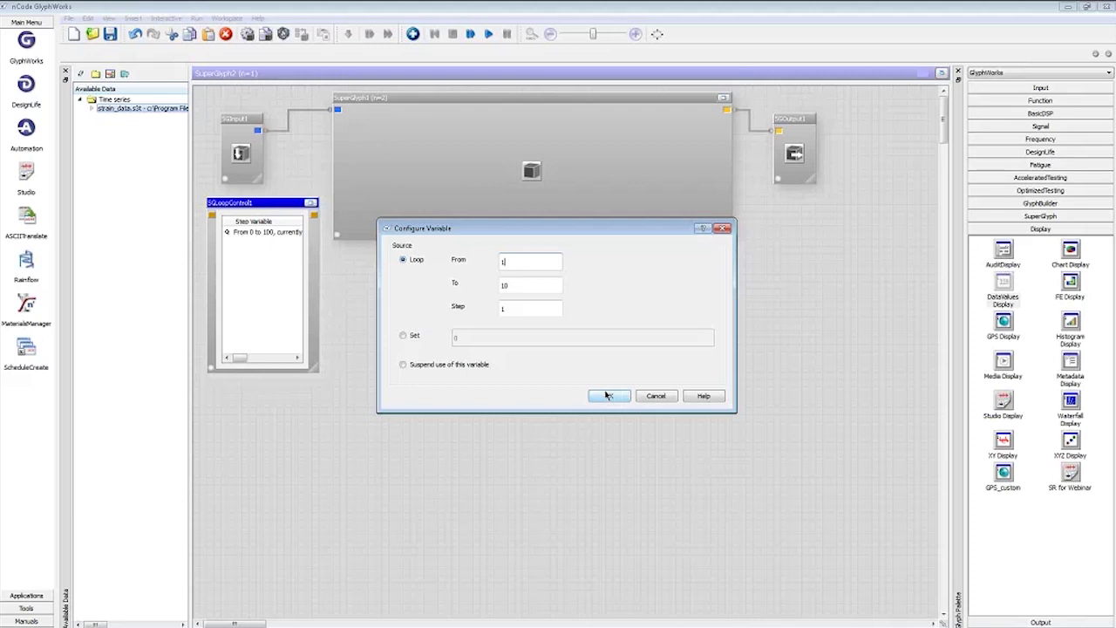
Loop Kf from 1 to 2 in steps of 0.1, accept the loop settings, and widen the SGLoopControl1 glyph
key(Tab)
text(2)
key(Tab)
text(0.1)
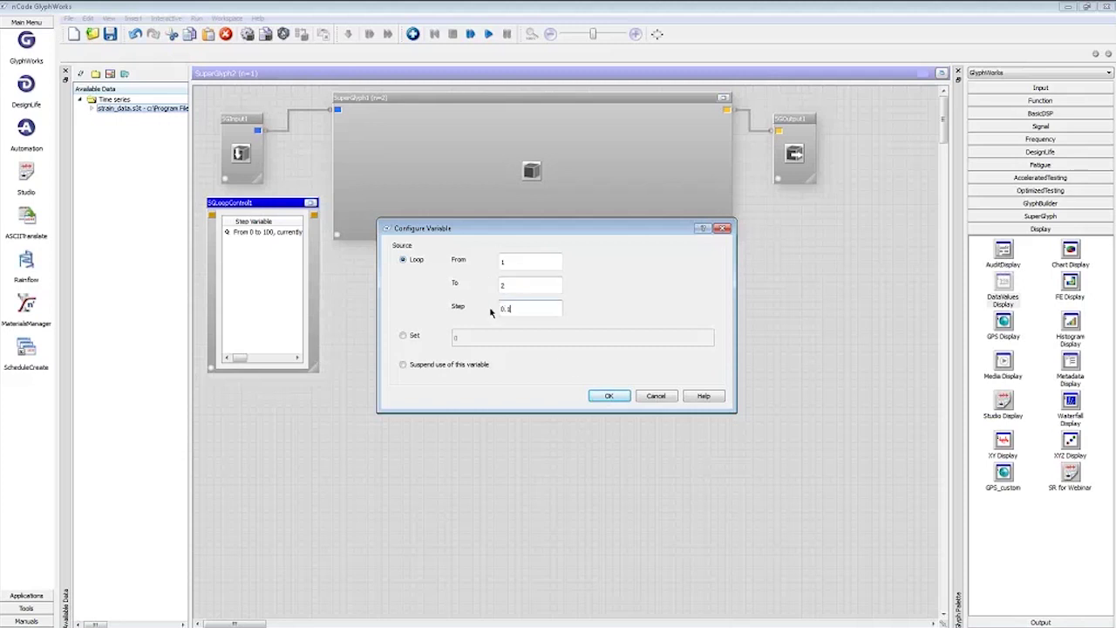
click(609, 396)
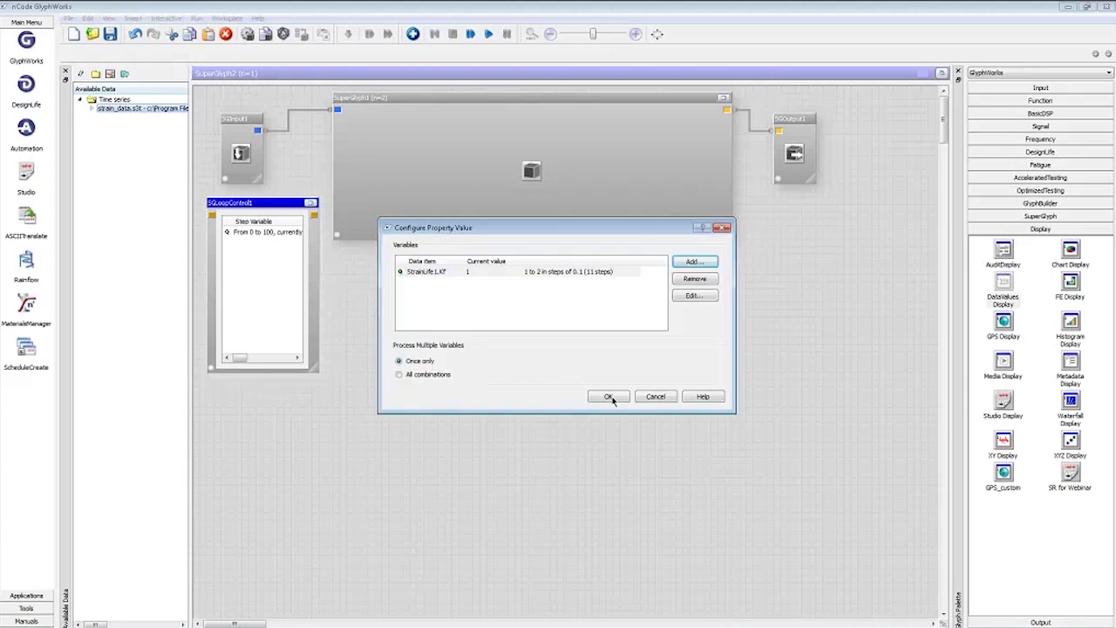
click(610, 398)
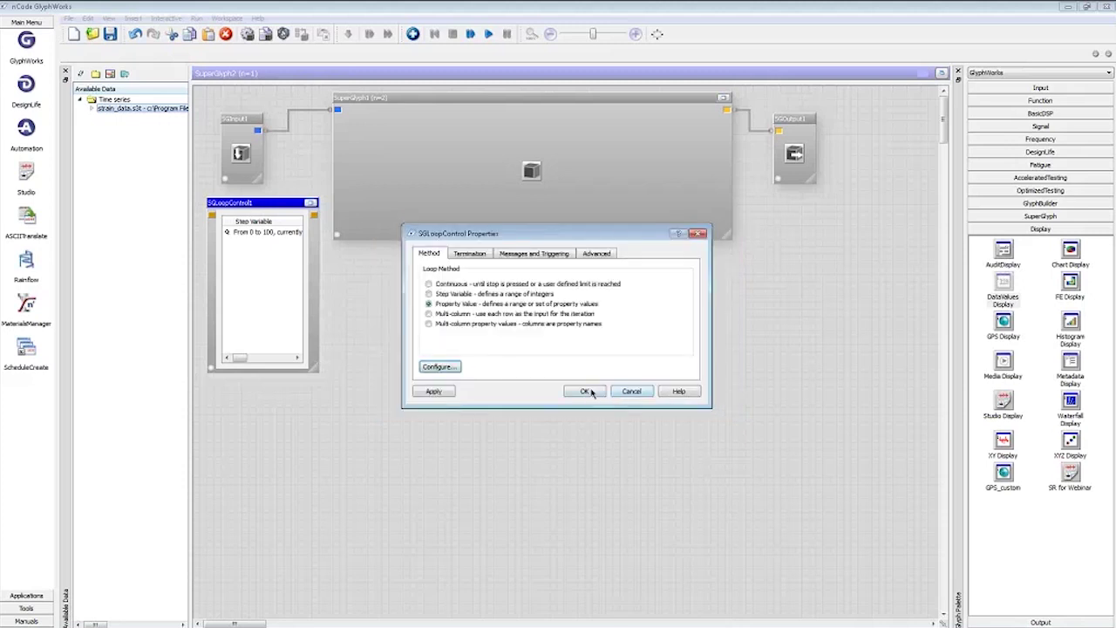
click(586, 391)
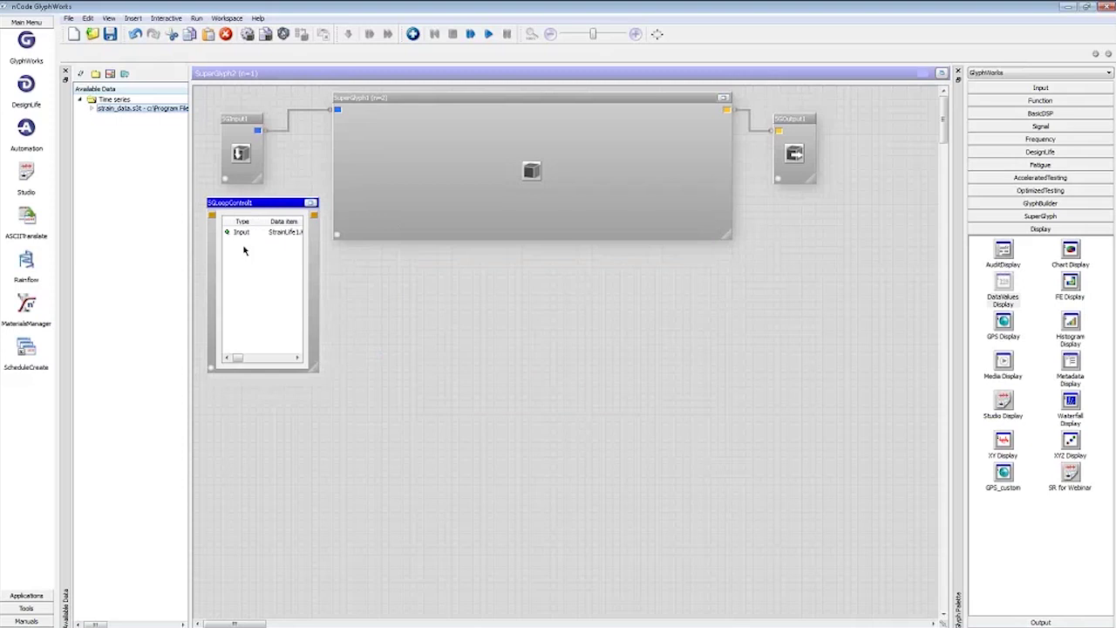
drag(320, 372, 565, 302)
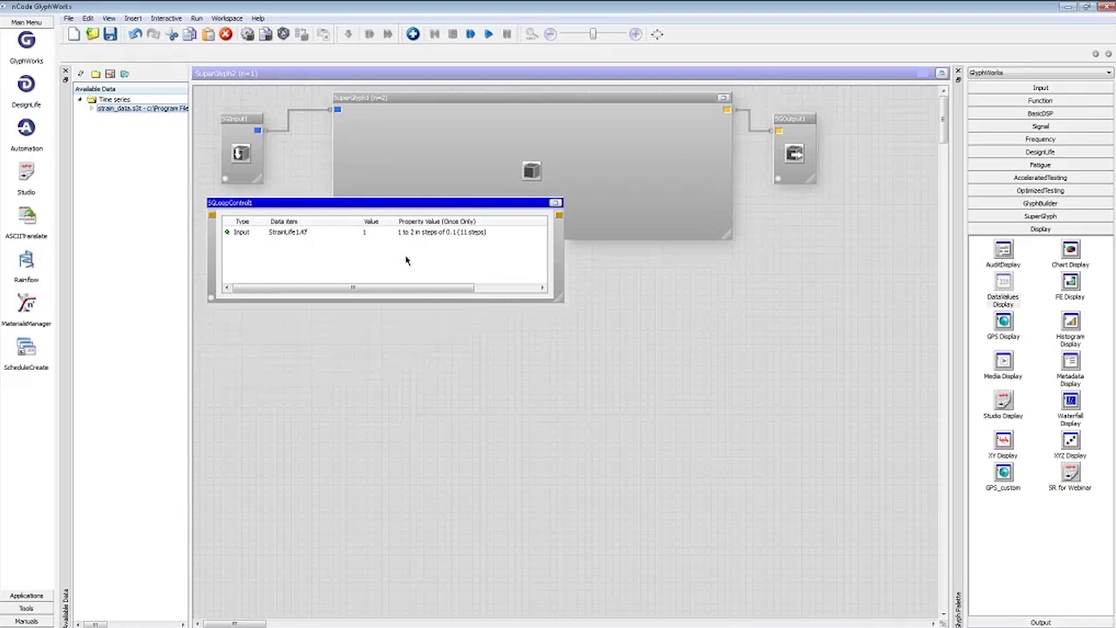
Return to the main workspace, run the looped flow and maximize the DataValues Display
click(941, 74)
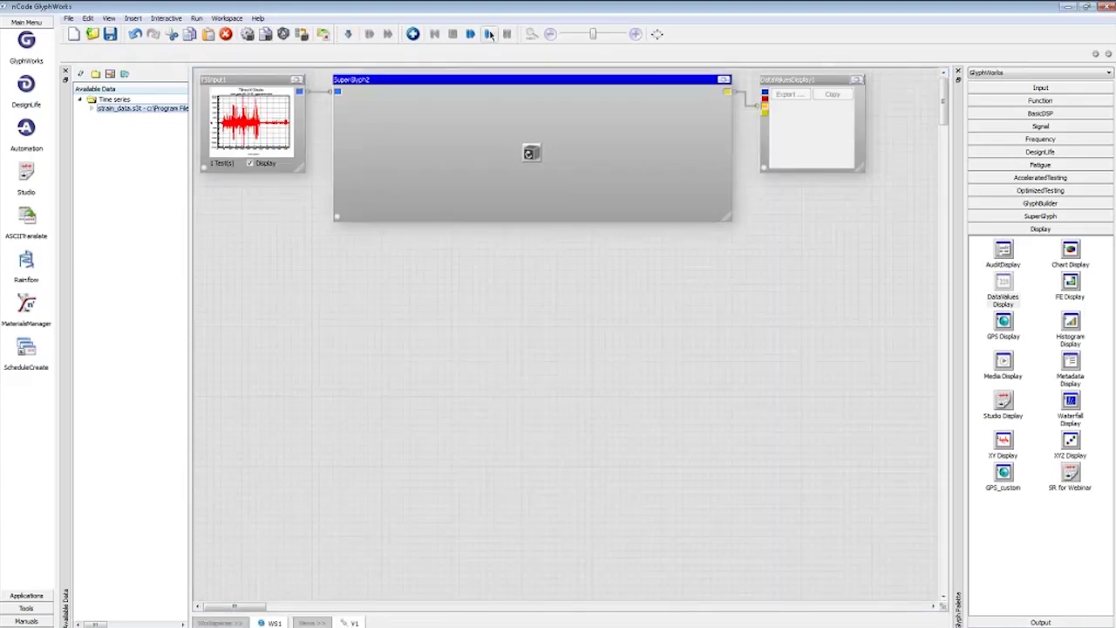
click(489, 34)
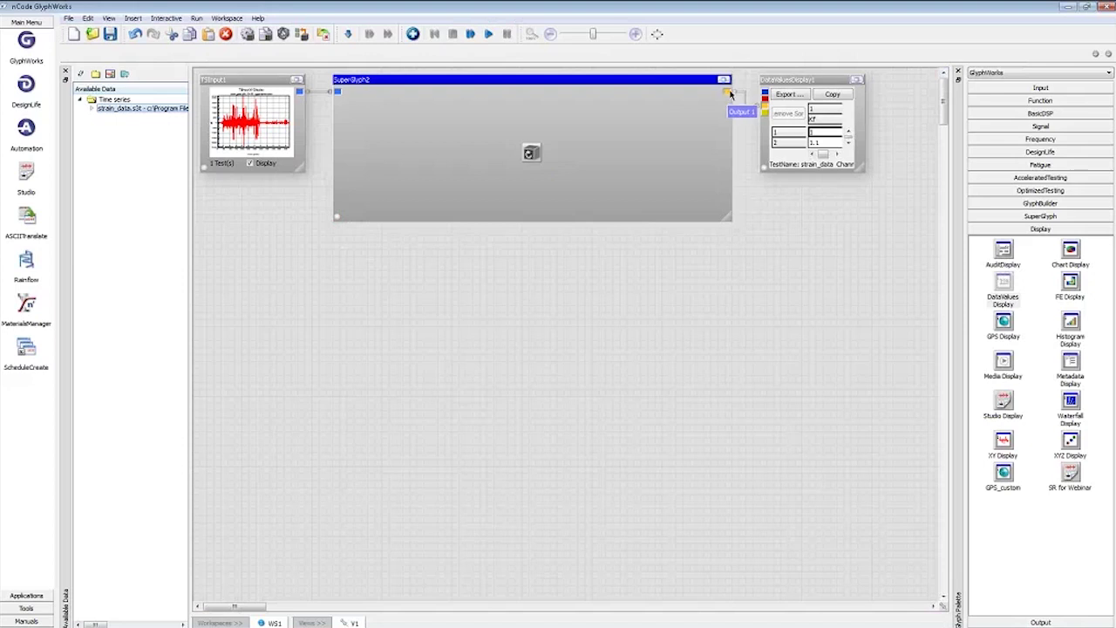
drag(730, 94, 835, 94)
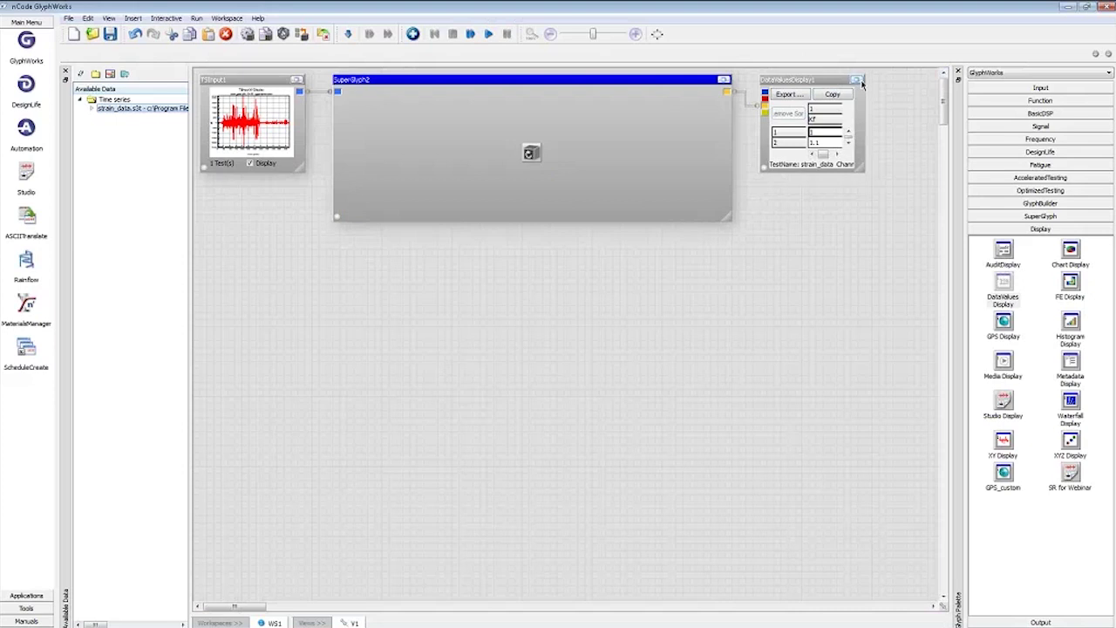
click(862, 85)
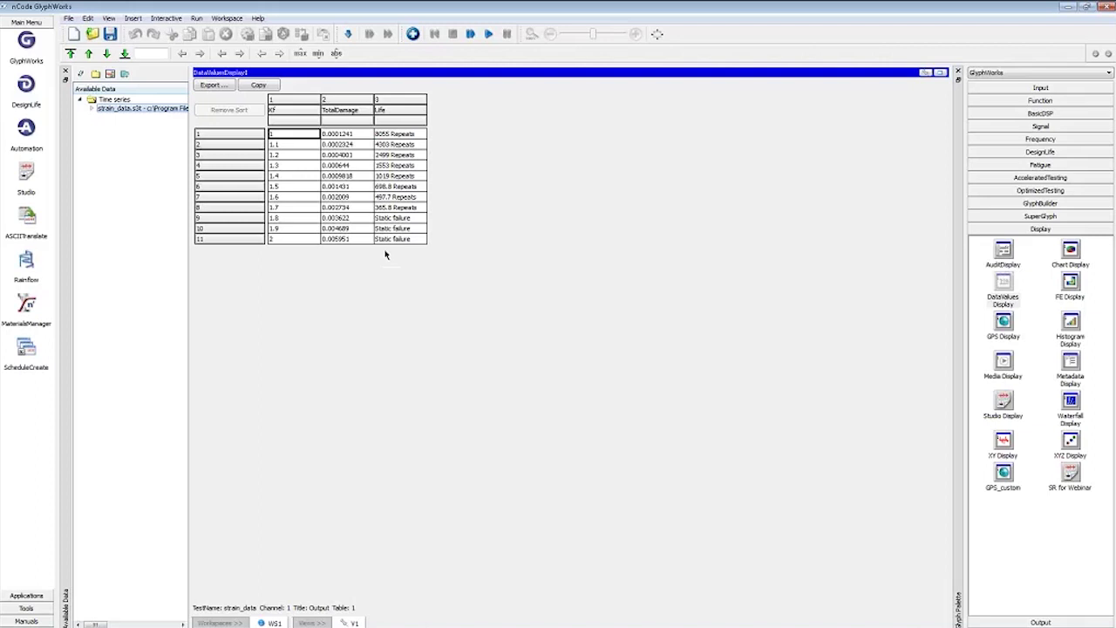
Replace the DataValues Display with an XY Display, view the damage-versus-Kf plot at full size, and return to the workspace
click(941, 73)
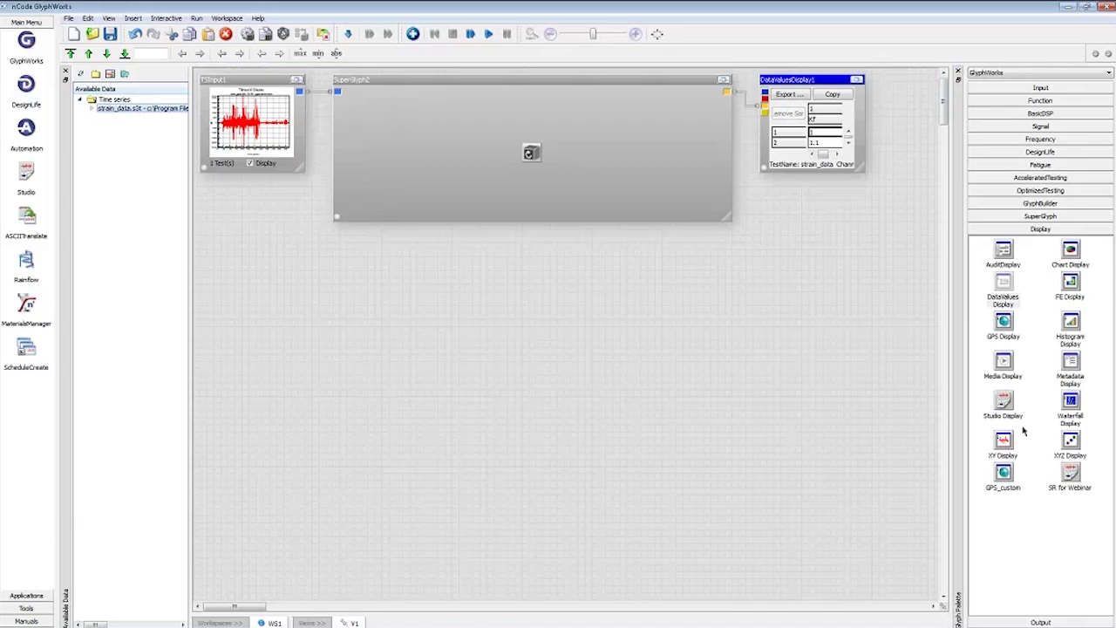
drag(1004, 440, 809, 83)
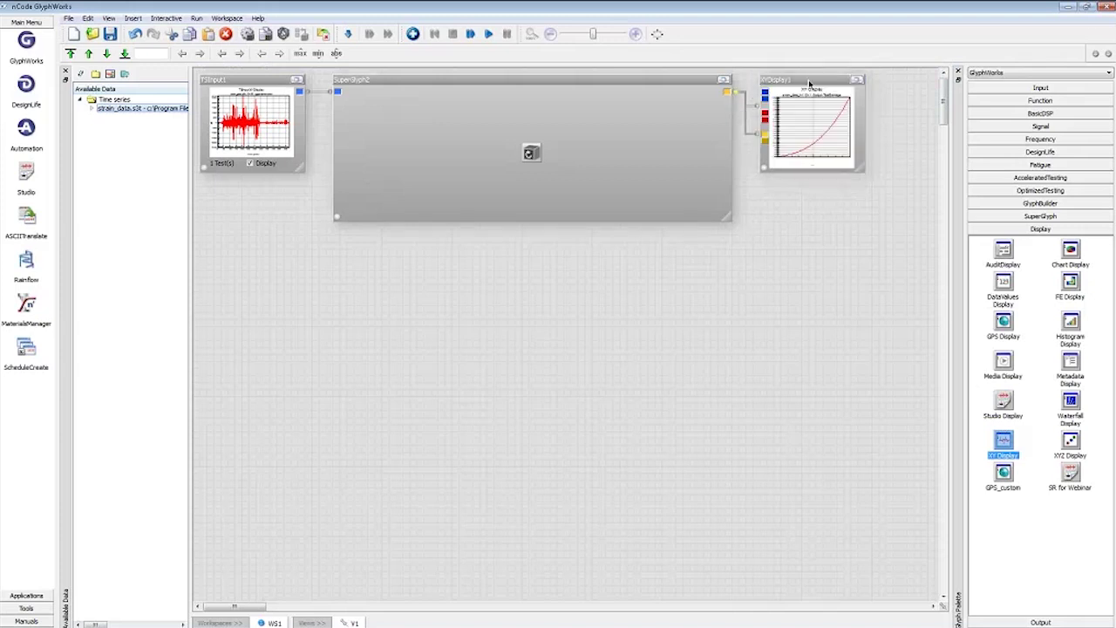
click(859, 79)
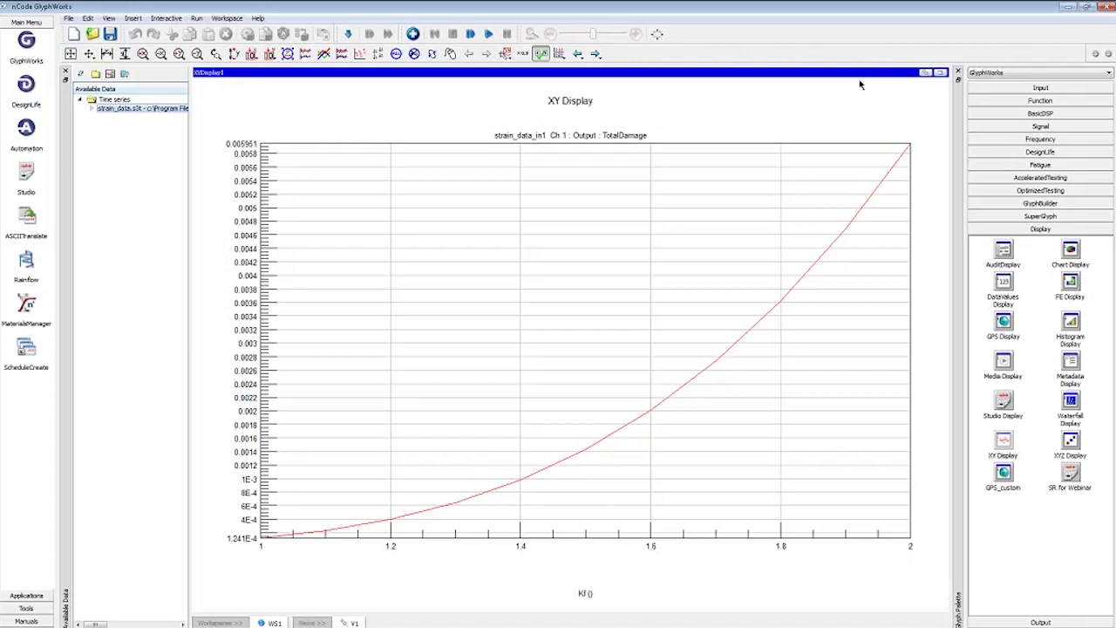
click(940, 72)
click(543, 295)
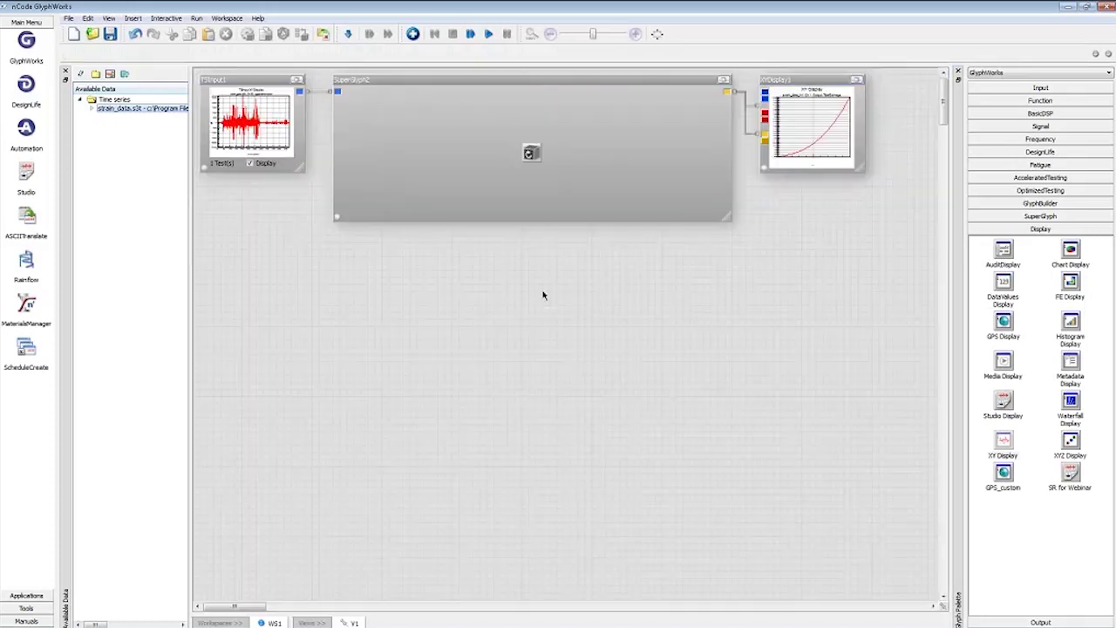
Switch to PowerPoint and start the slide show from the Looping on Glyph Properties slide
click(447, 622)
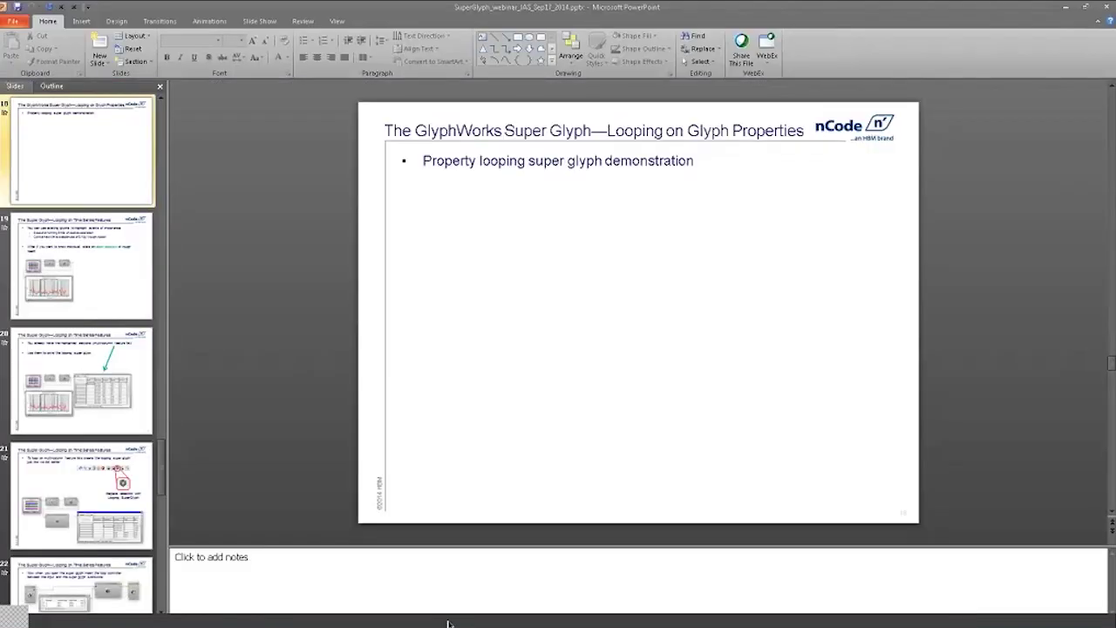
key(shift+F5)
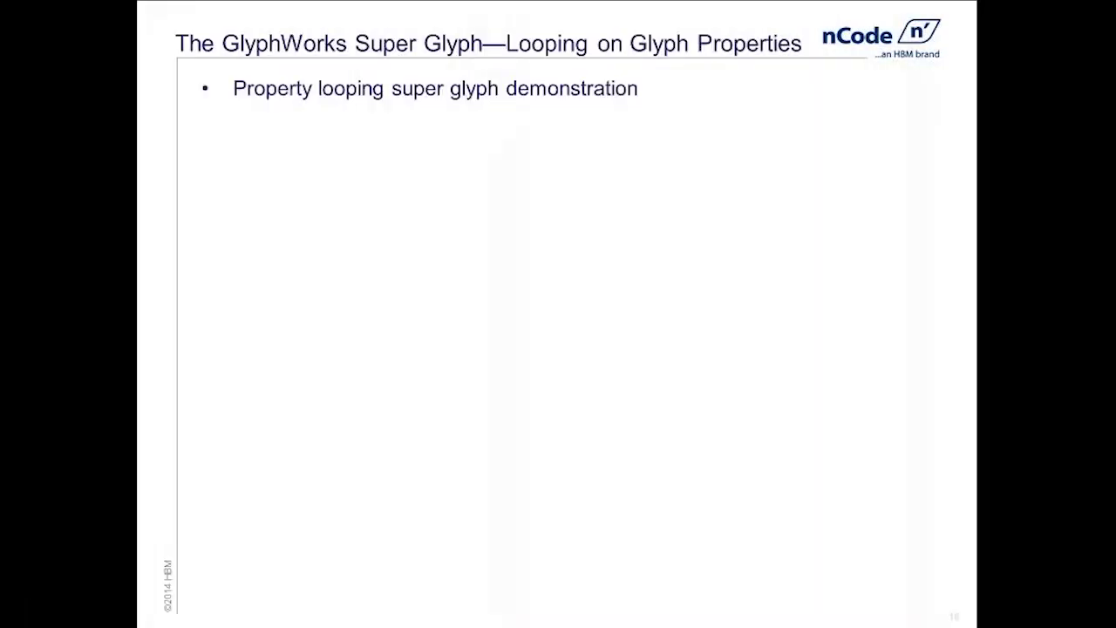
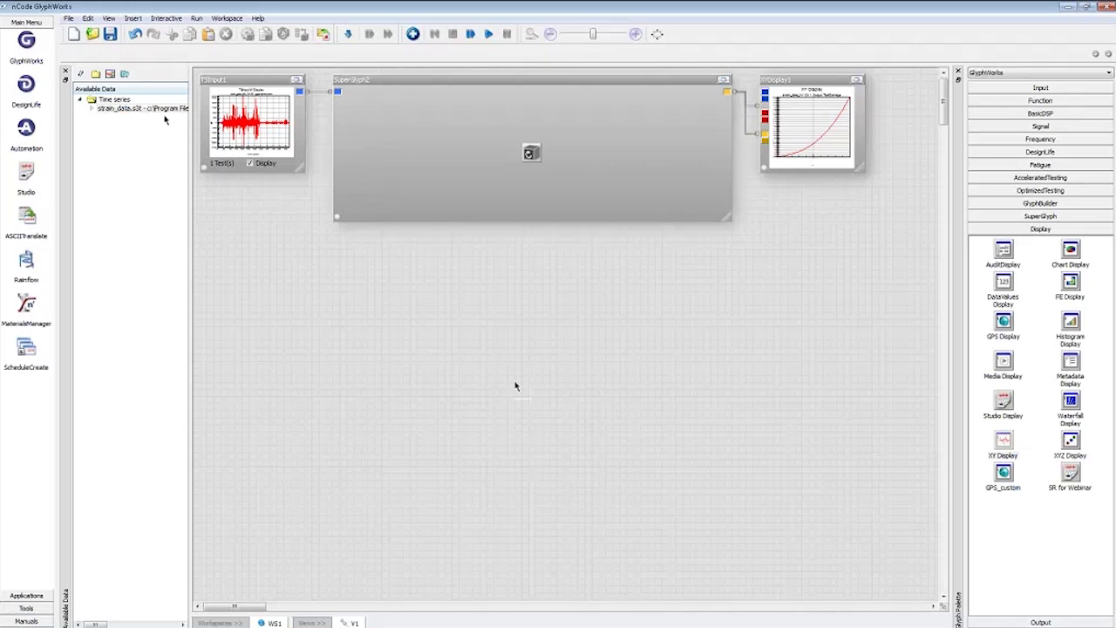
Set the GlyphWorks working folder to 20_FeatureLoopingSuperGlyph, discard the unsaved flow and open the Looping_features_1_demo flow
click(96, 74)
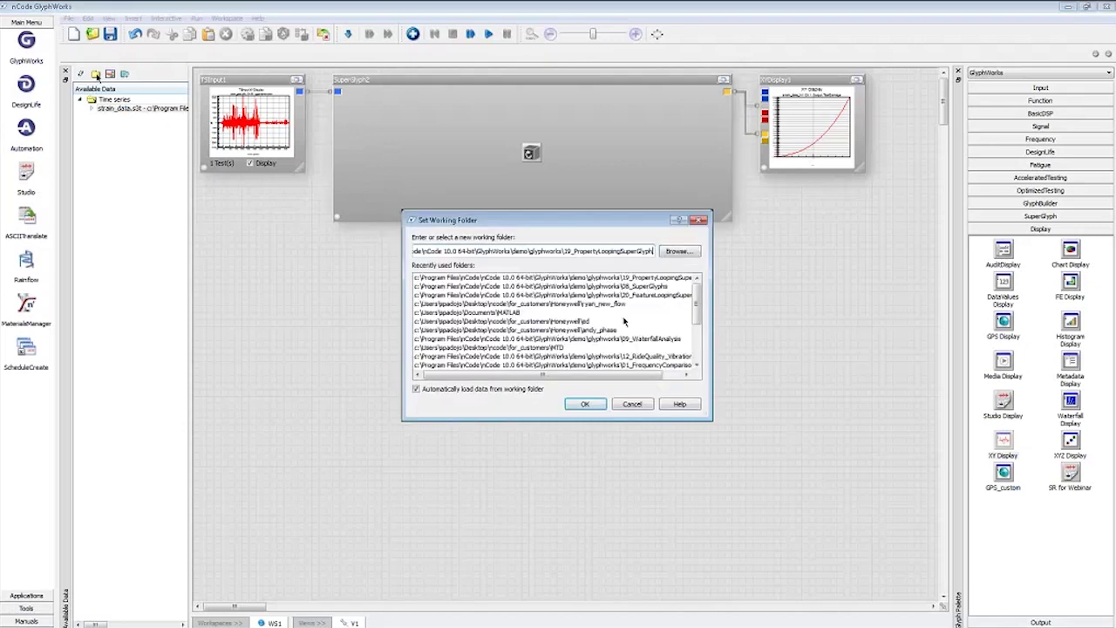
click(559, 295)
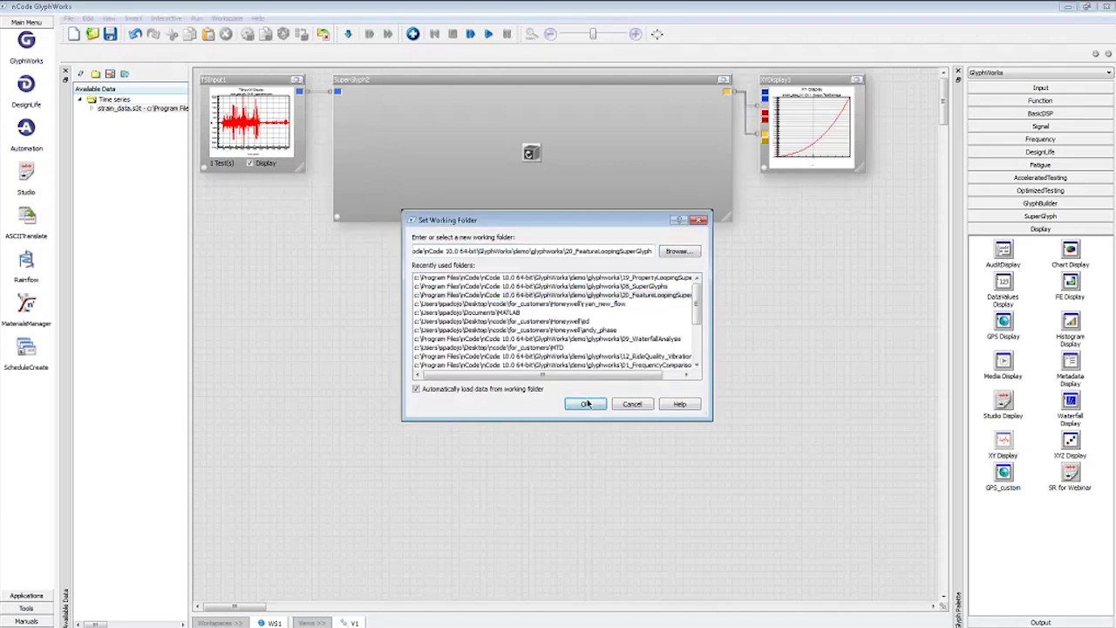
click(586, 404)
key(ctrl+n)
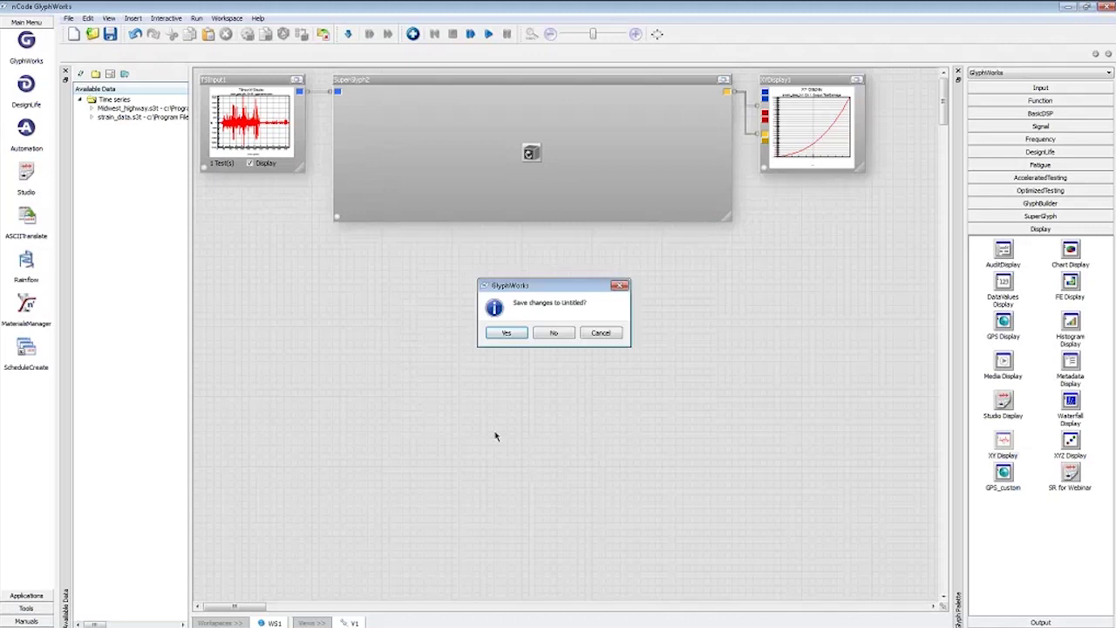
click(553, 335)
double_click(270, 109)
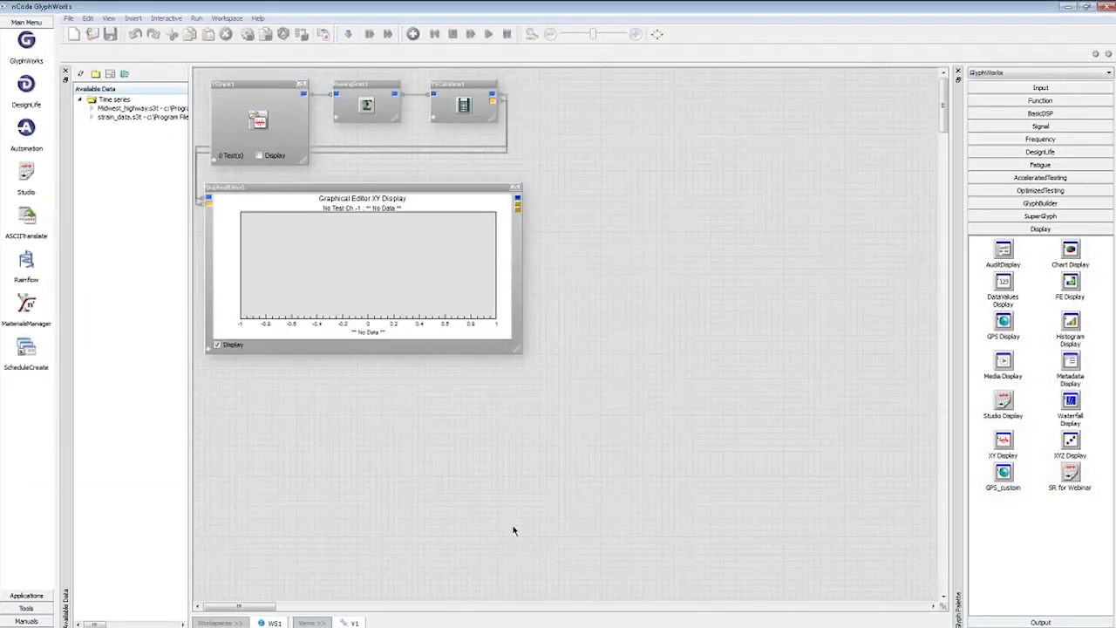
Clear strain_data.s3t from the available data and run the flow on Midwest_highway.s3t with the TSInput1 display turned on
click(145, 212)
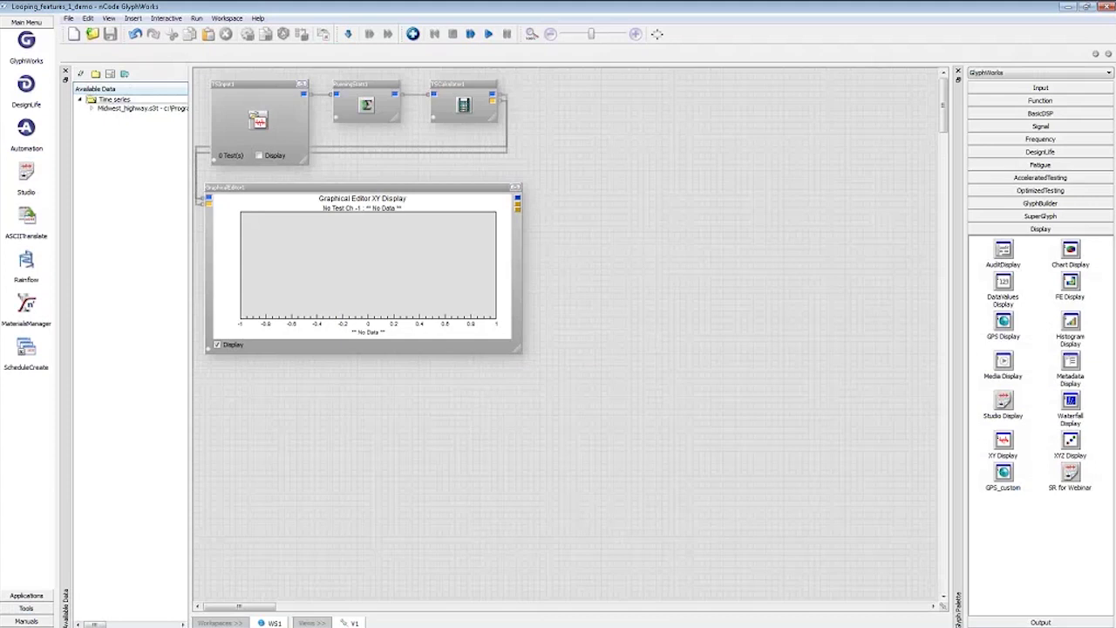
drag(130, 108, 258, 122)
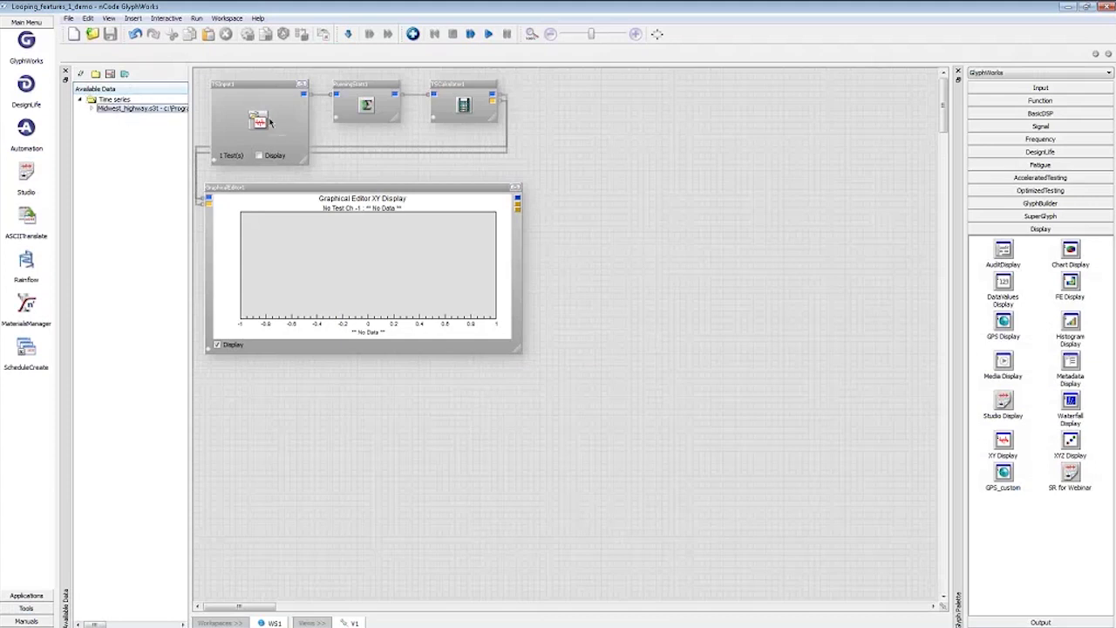
click(259, 155)
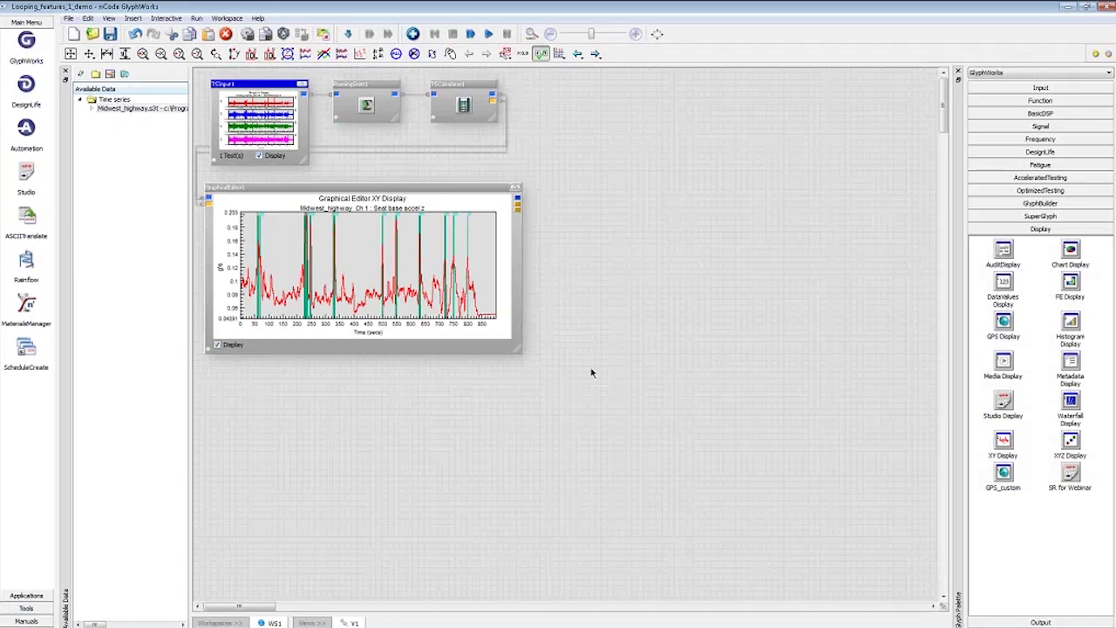
Add a Metadata Display glyph connected to the output of GraphicalEditor1
mouse_move(1067, 384)
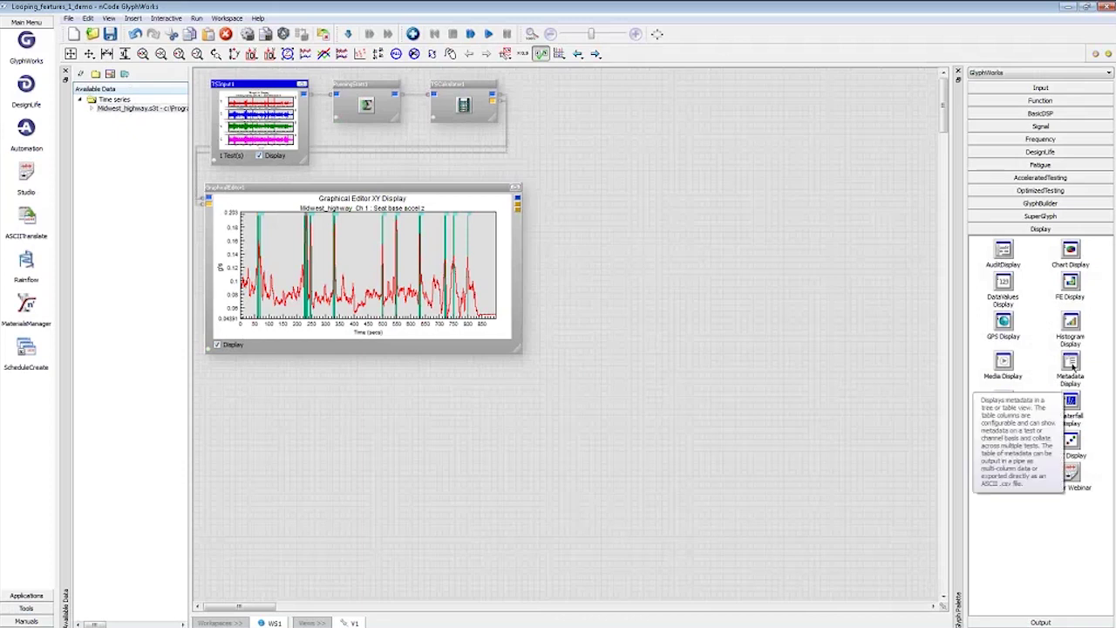
click(1072, 365)
drag(1073, 367, 534, 202)
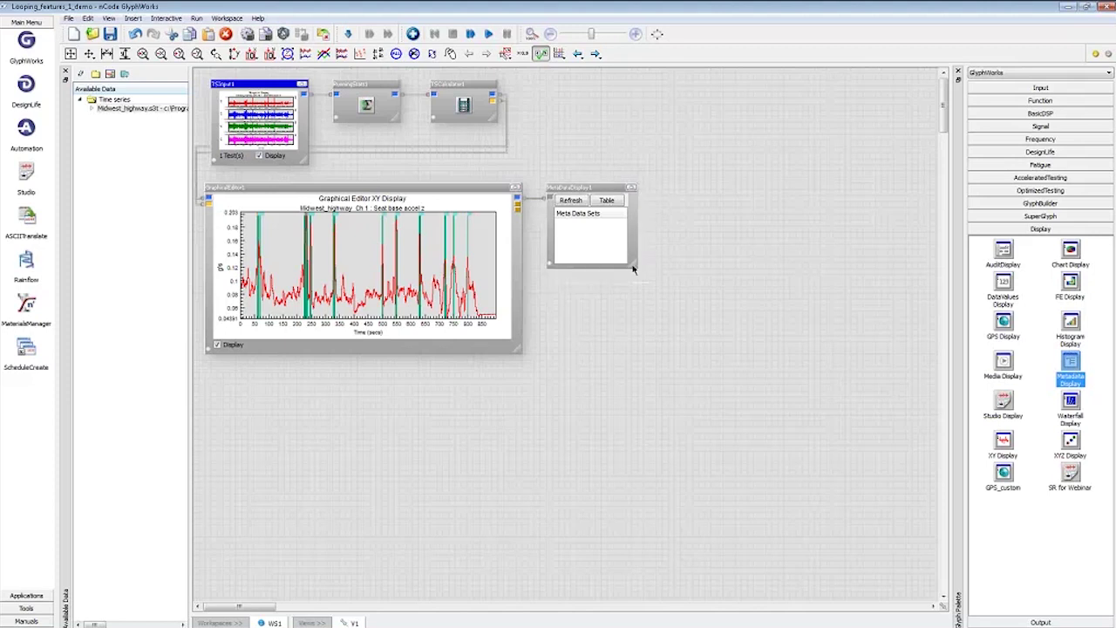
In the MetaDataDisplay1 properties, set CollateTests to True, ExportType to OutputPipe and DisplayType to Custom, and accept them
right_click(637, 186)
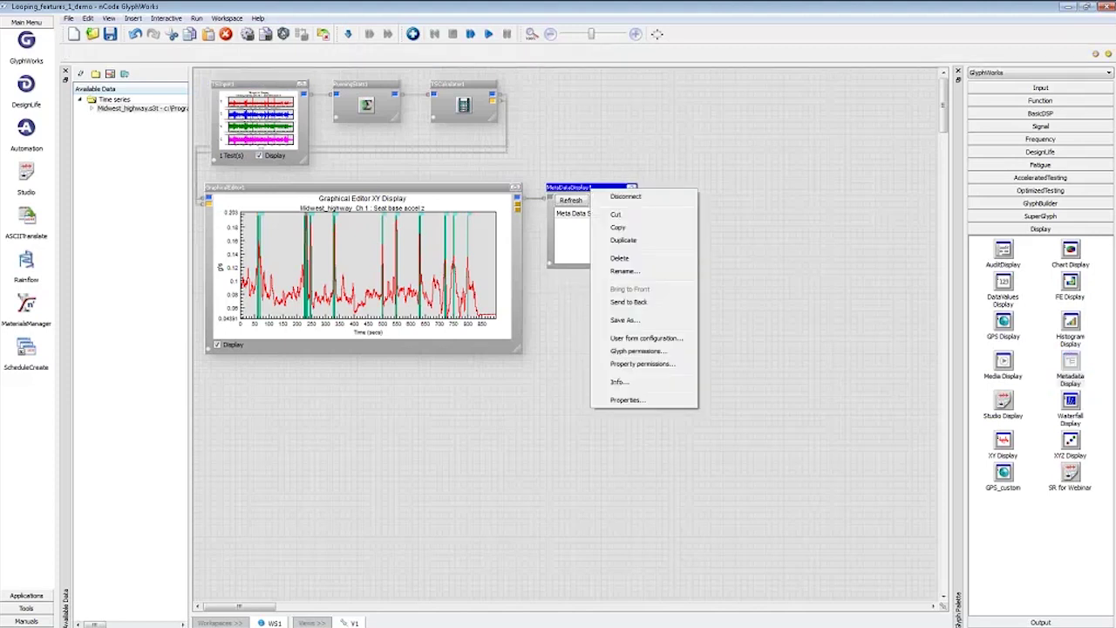
click(667, 399)
key(Return)
click(340, 161)
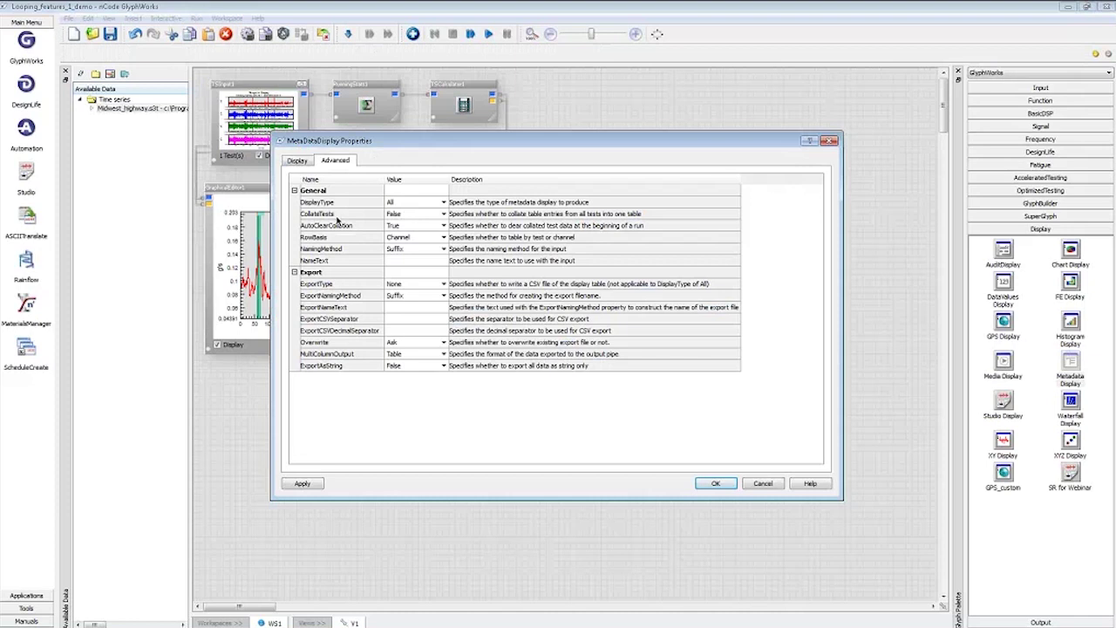
click(445, 214)
click(445, 214)
click(441, 226)
click(443, 283)
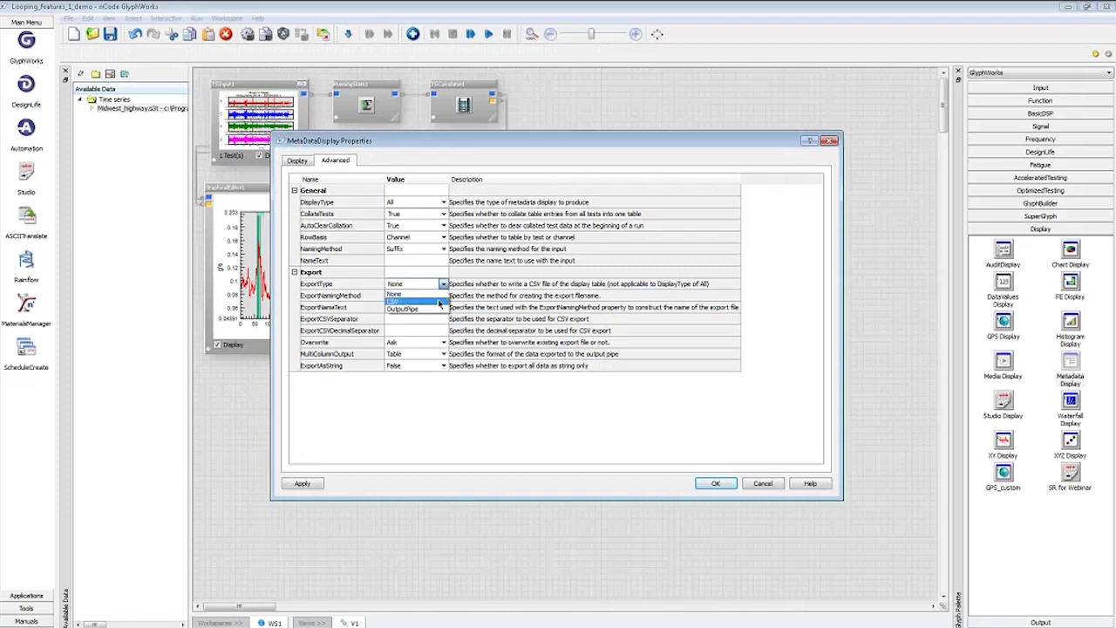
click(436, 310)
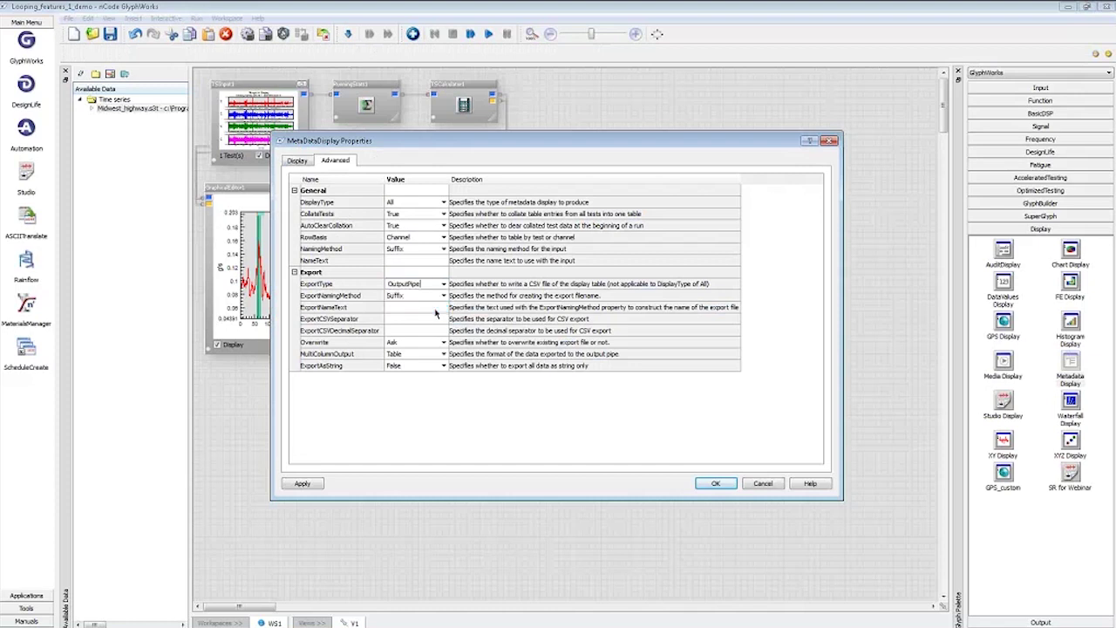
click(443, 201)
click(406, 234)
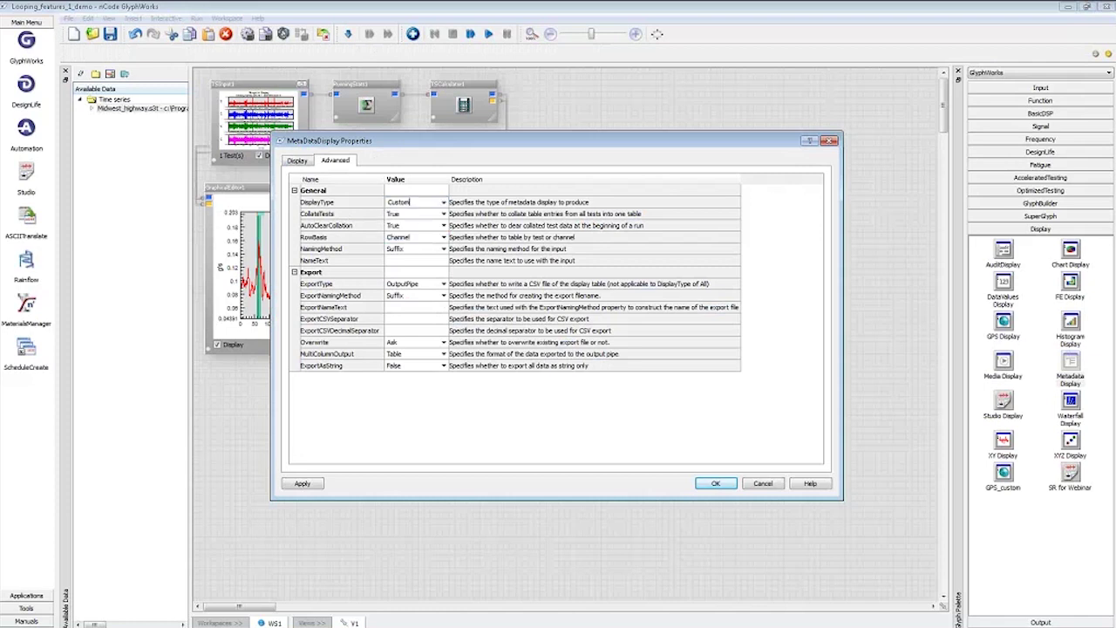
click(715, 483)
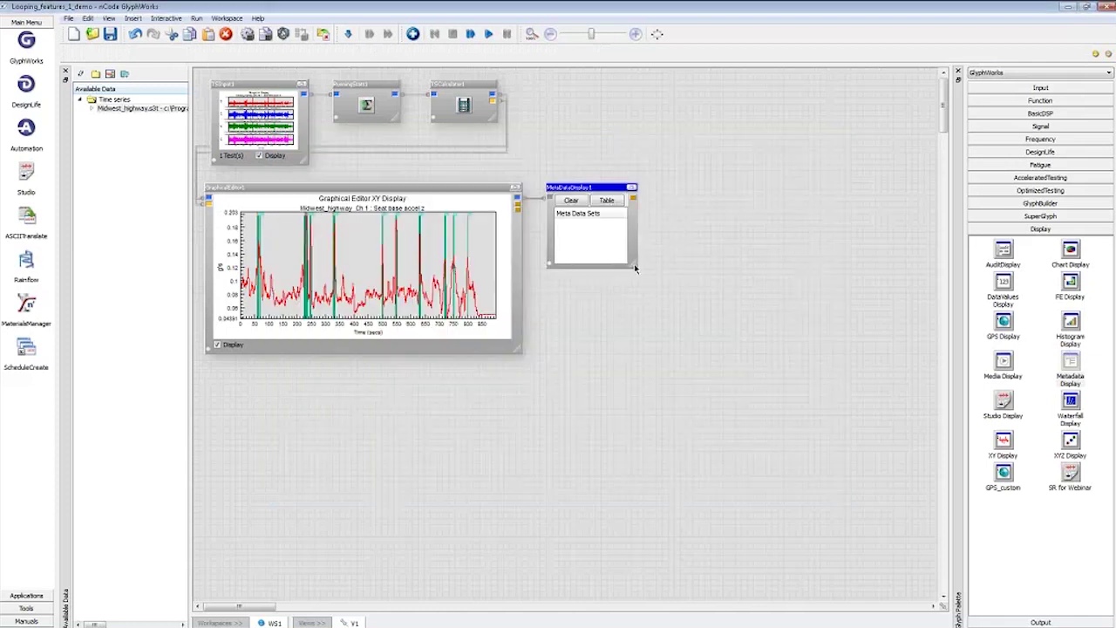
Connect a DataValues Display to the output of MetaDataDisplay1 and run the flow
drag(1003, 281, 695, 211)
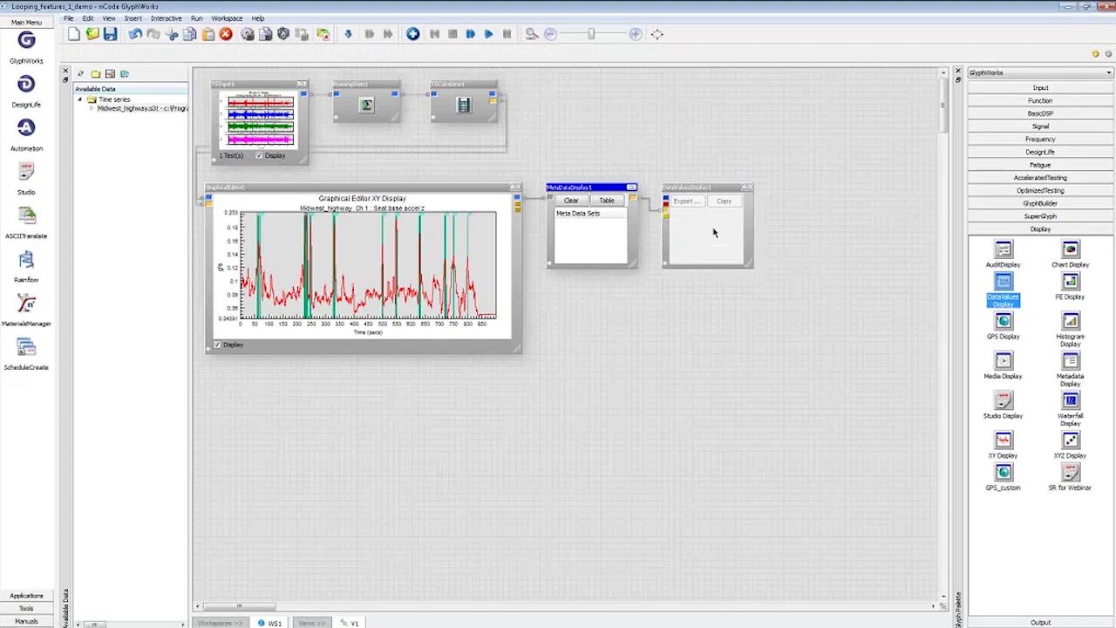
click(489, 33)
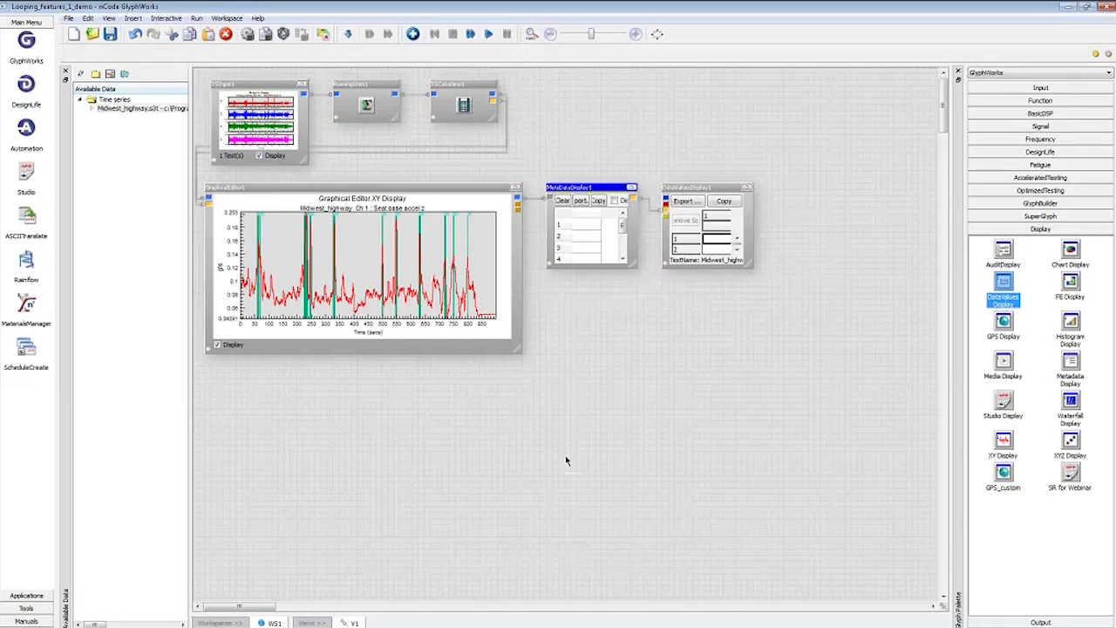
Group GraphicalEditor1 and MetaDataDisplay1 into a SuperGlyph nested inside a looping SuperGlyph, and open the outer one
mouse_move(608, 422)
mouse_down()
mouse_move(515, 319)
mouse_move(497, 316)
mouse_move(410, 165)
mouse_up()
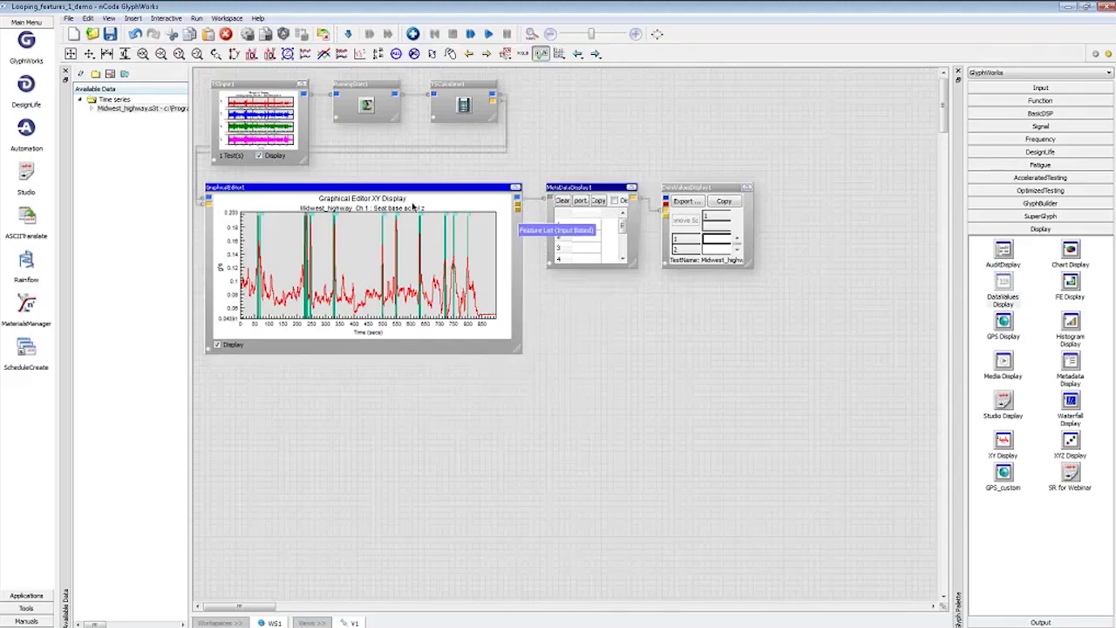
click(284, 35)
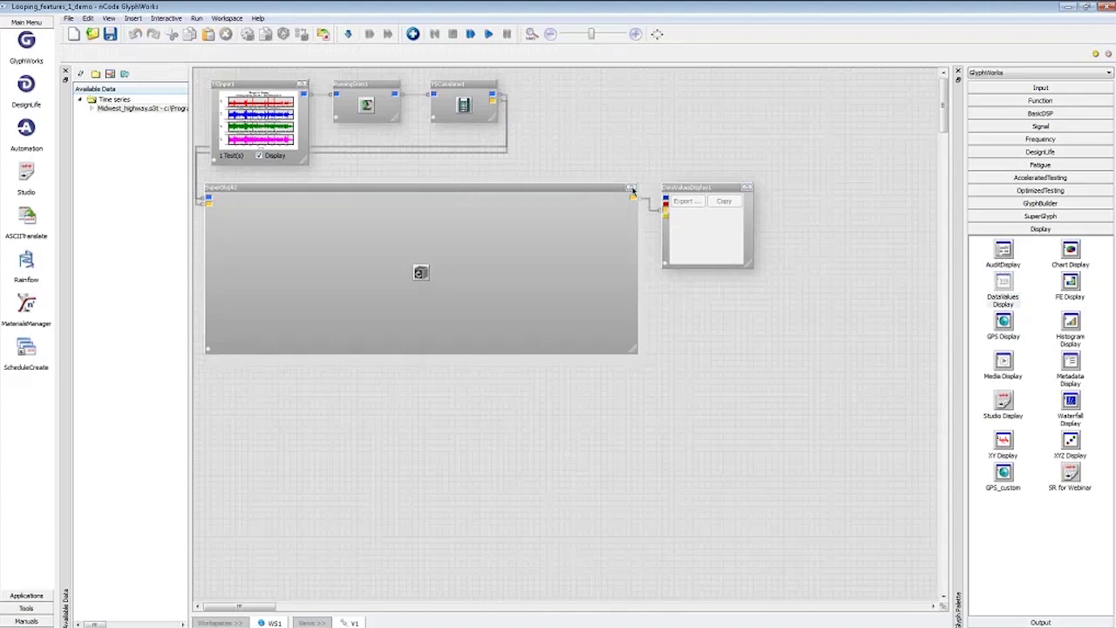
click(632, 188)
Move SuperGlyph1 closer to SGOutput1 and place SGLoopControl1 between SGInput1 and SuperGlyph1
drag(702, 412, 382, 399)
drag(333, 227, 667, 125)
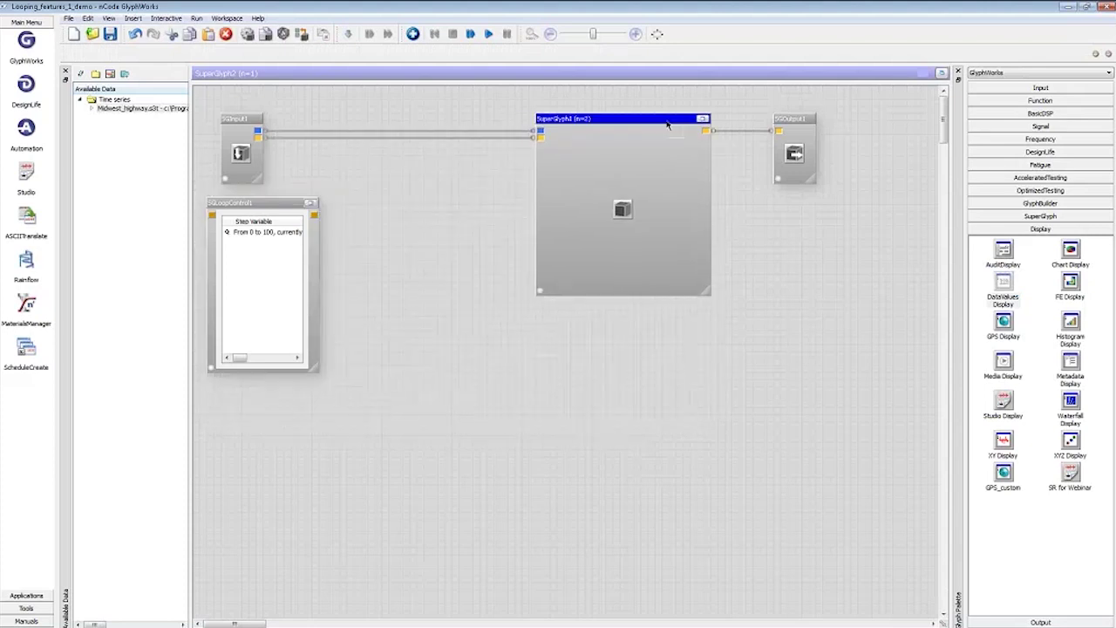
click(268, 204)
drag(267, 204, 407, 164)
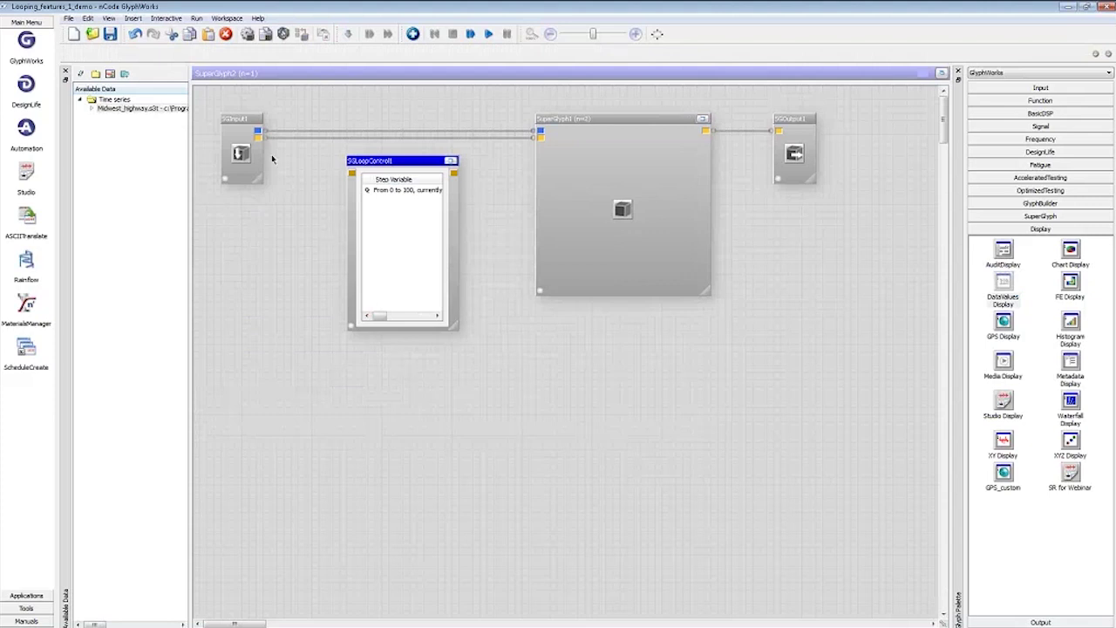
Disconnect the direct multi-column link between SGInput1 and SuperGlyph1 and reroute it through SGLoopControl1
right_click(299, 136)
click(327, 146)
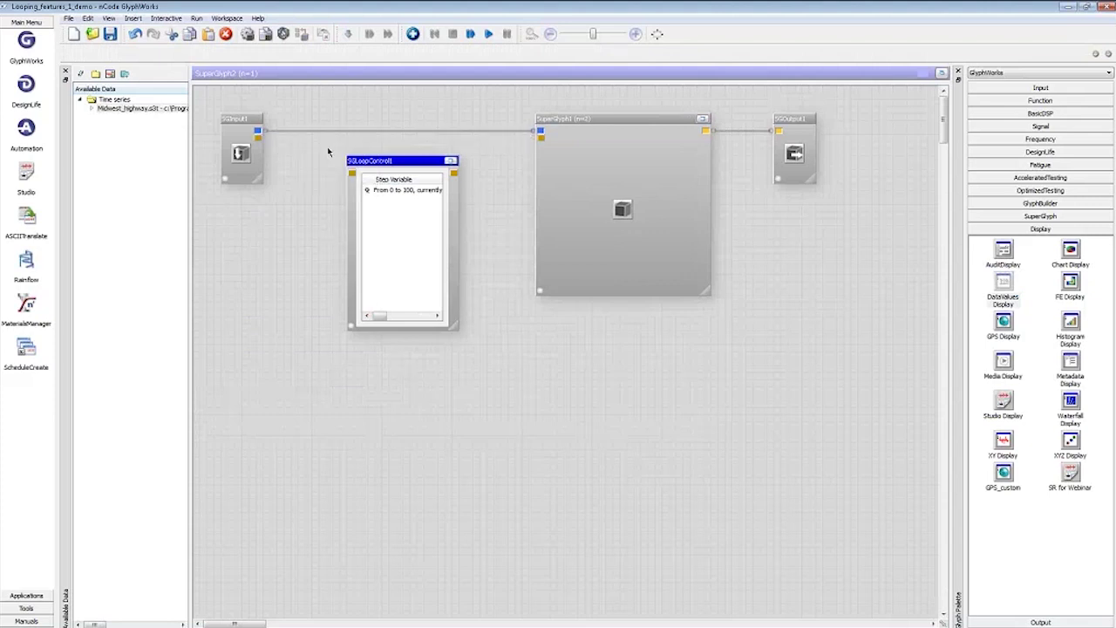
drag(258, 137, 351, 174)
click(389, 179)
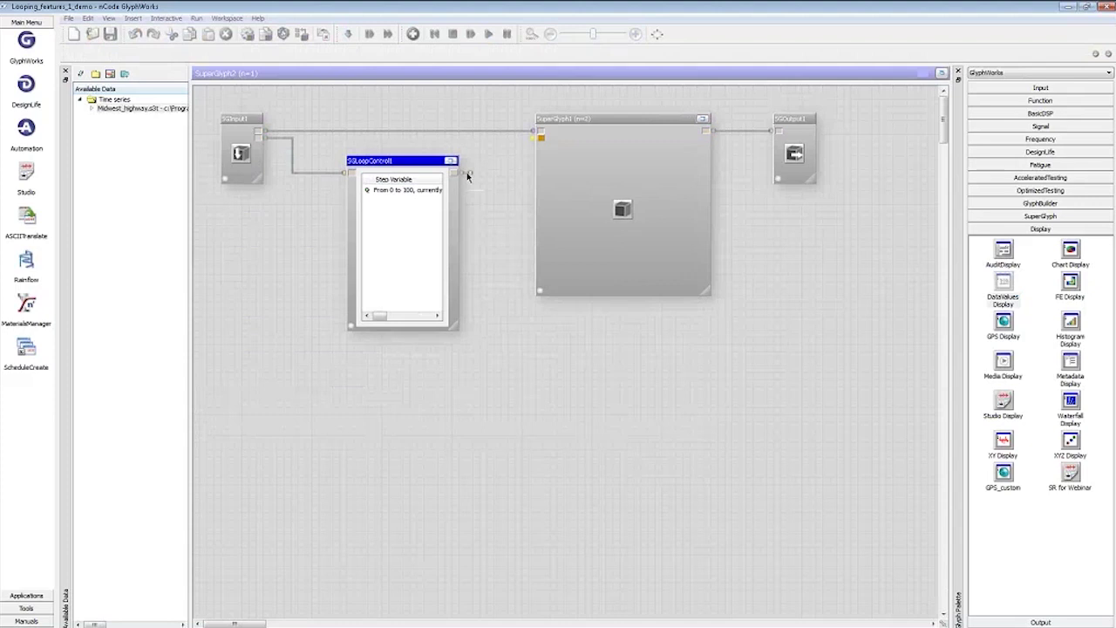
drag(462, 173, 538, 148)
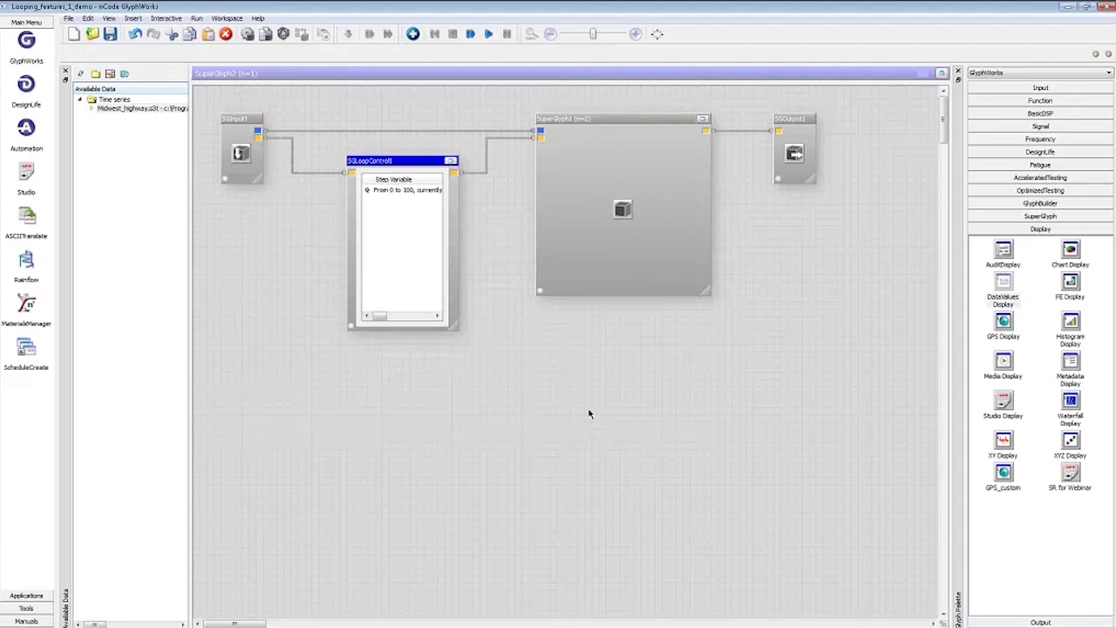
Set the SGLoopControl1 loop method to Multi-column, using each row as the iteration's input, and open the nested SuperGlyph1
right_click(382, 165)
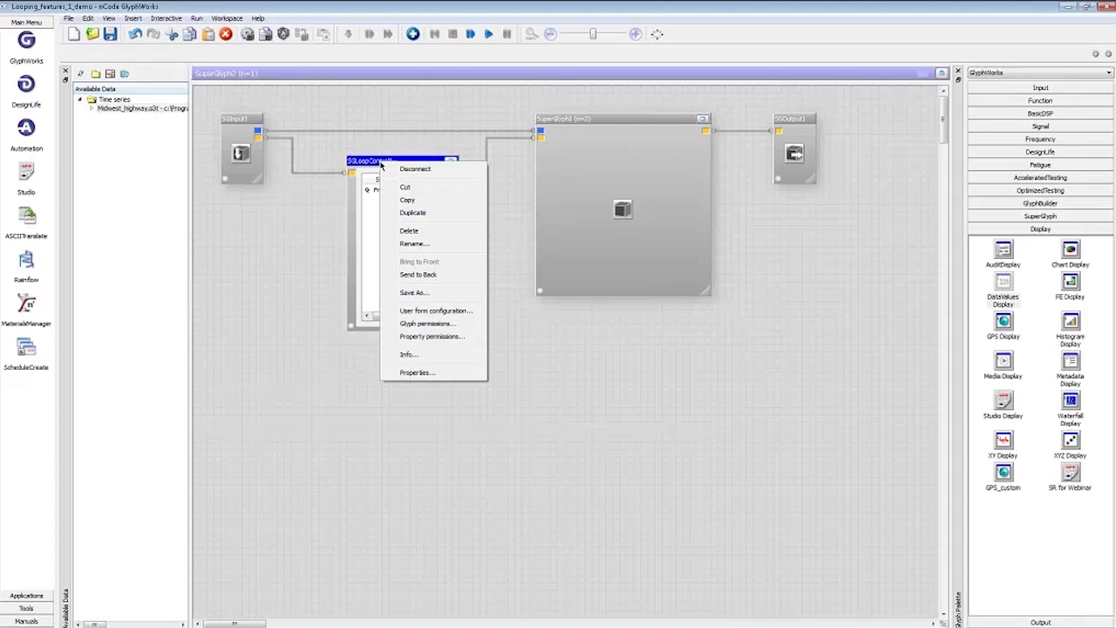
click(431, 375)
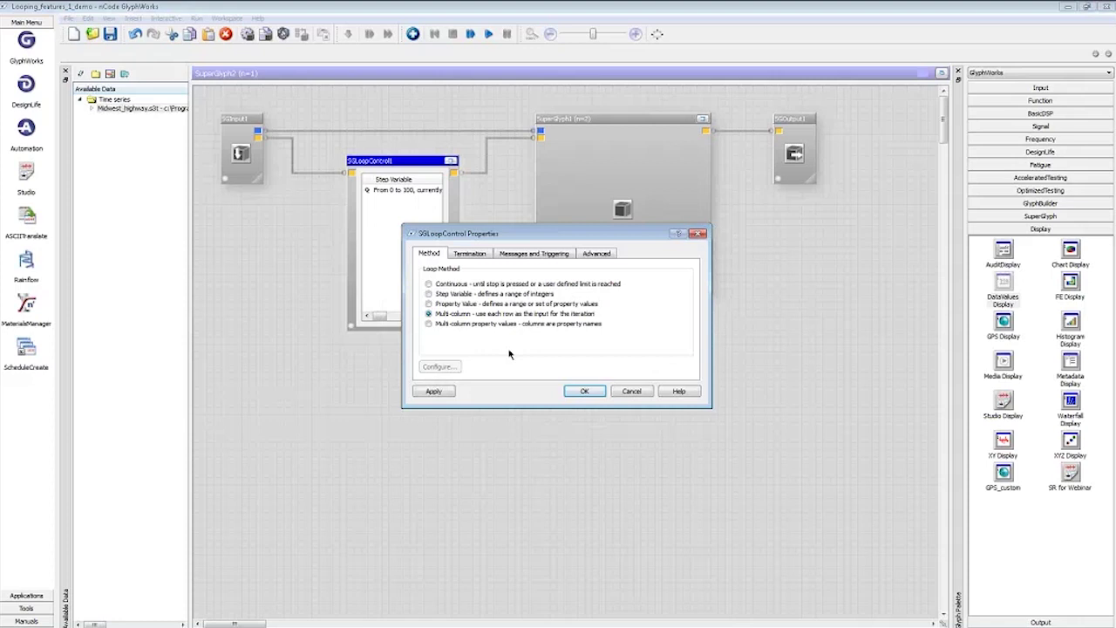
click(581, 392)
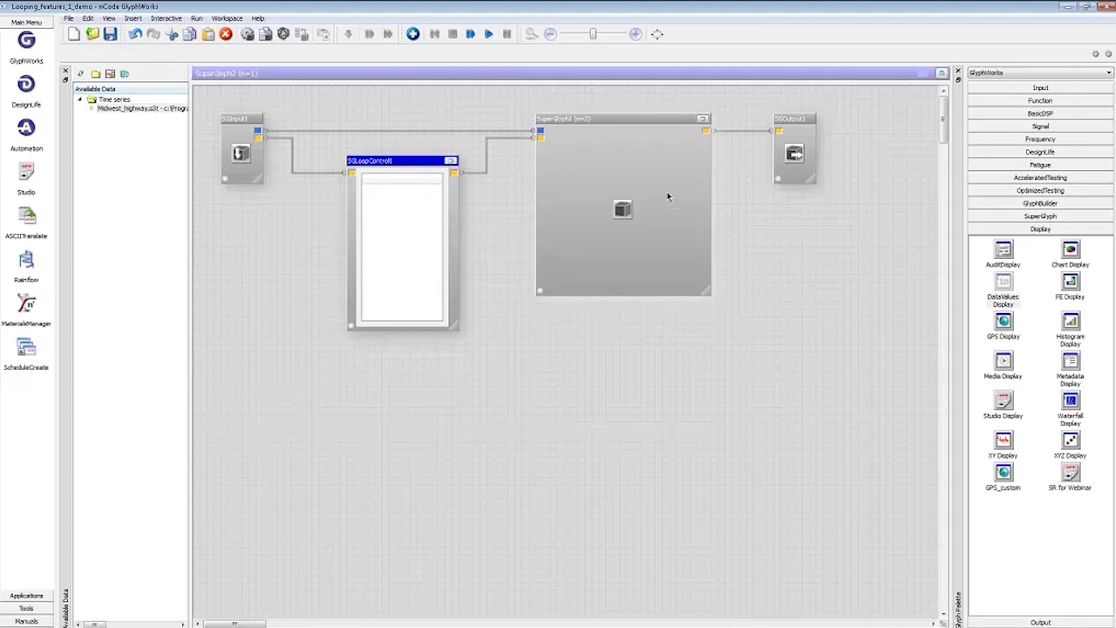
click(703, 119)
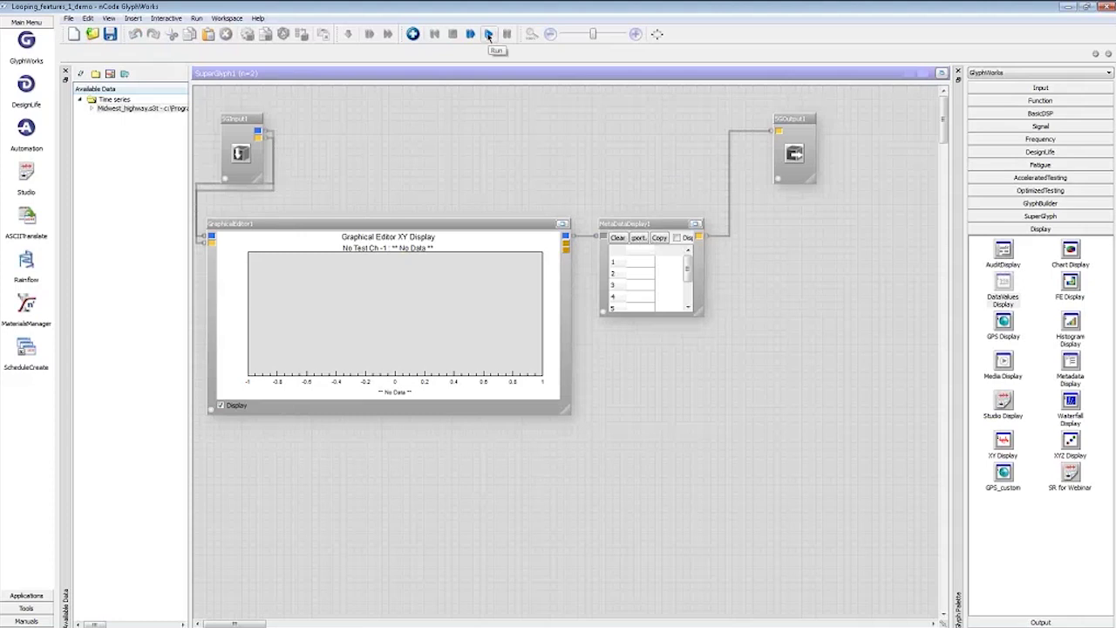
Run the flow, then open the MetaDataDisplay1 properties without running the flow again
click(489, 34)
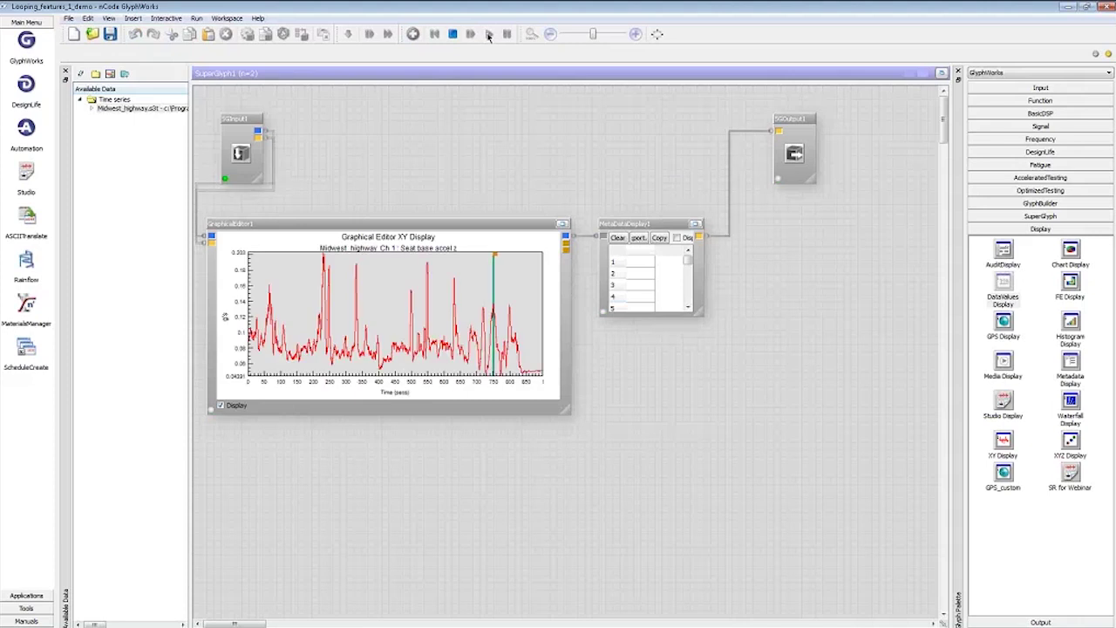
click(489, 35)
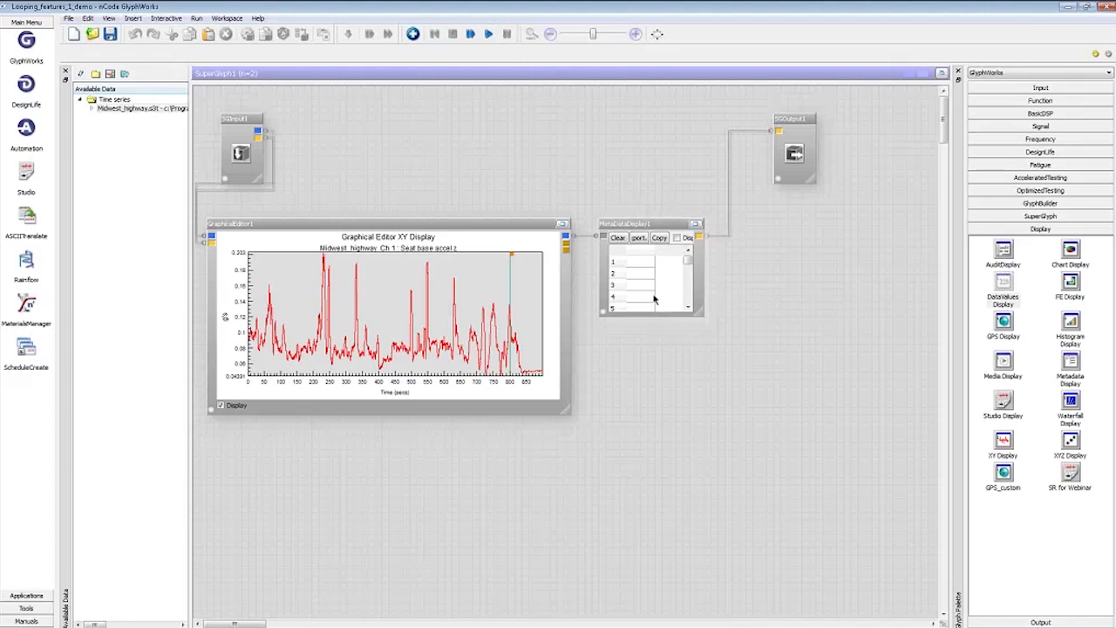
click(656, 225)
double_click(654, 299)
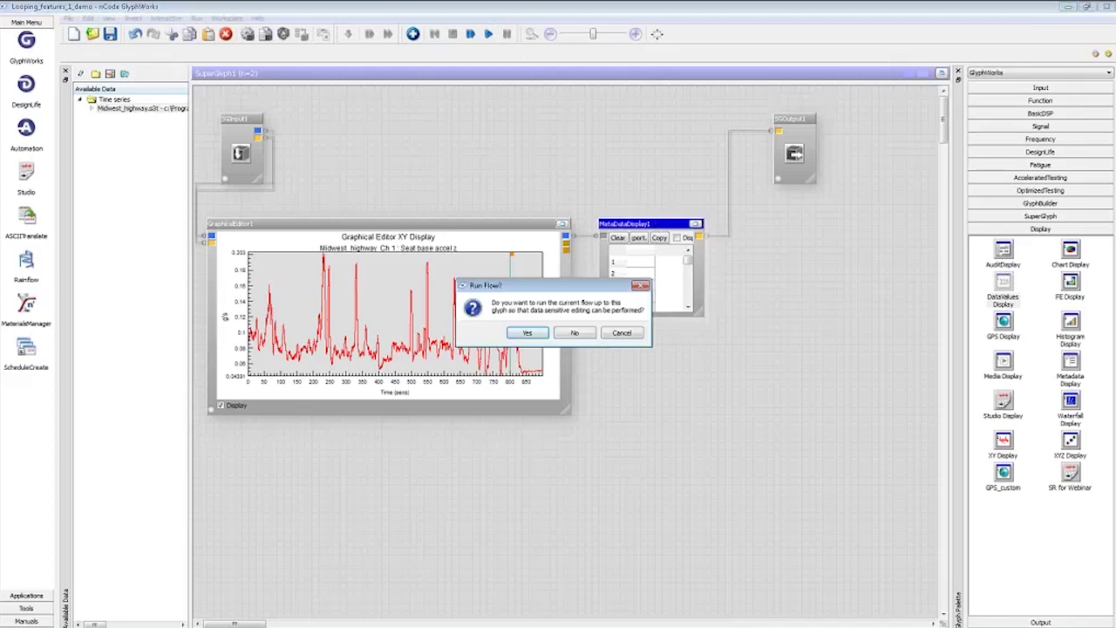
click(575, 334)
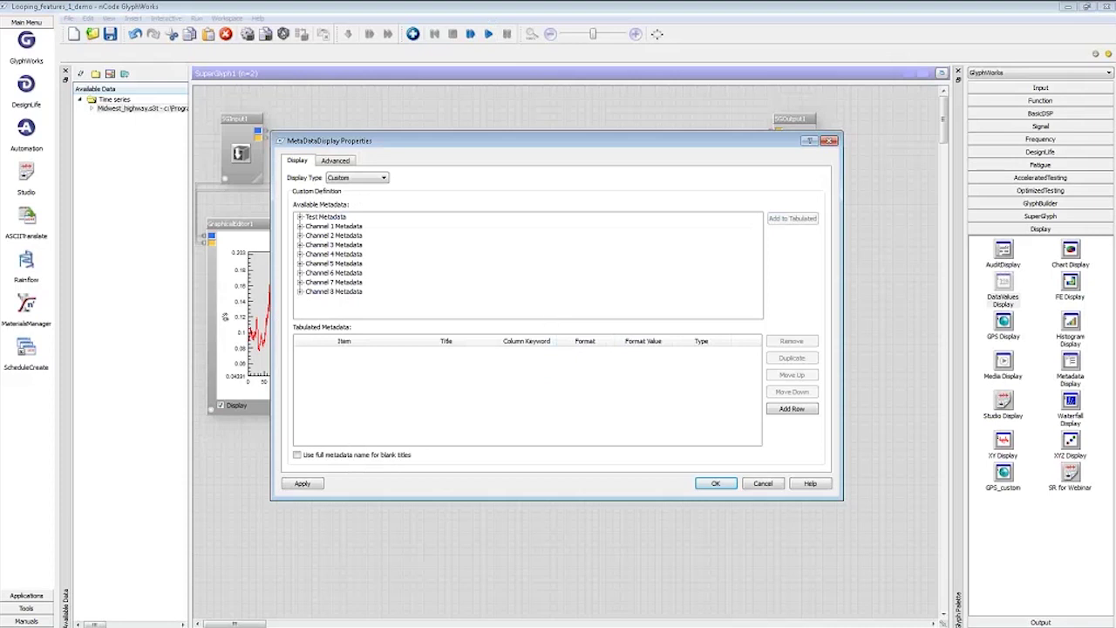
Add CurrentLoop from the LoopData group of the test metadata to the tabulated metadata
click(300, 217)
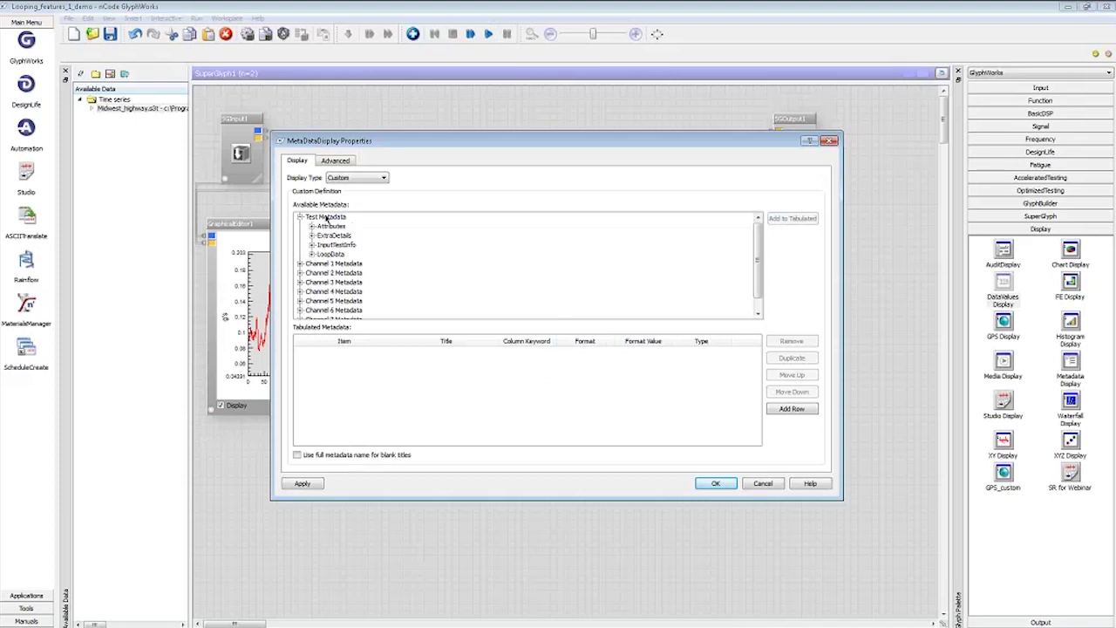
click(311, 255)
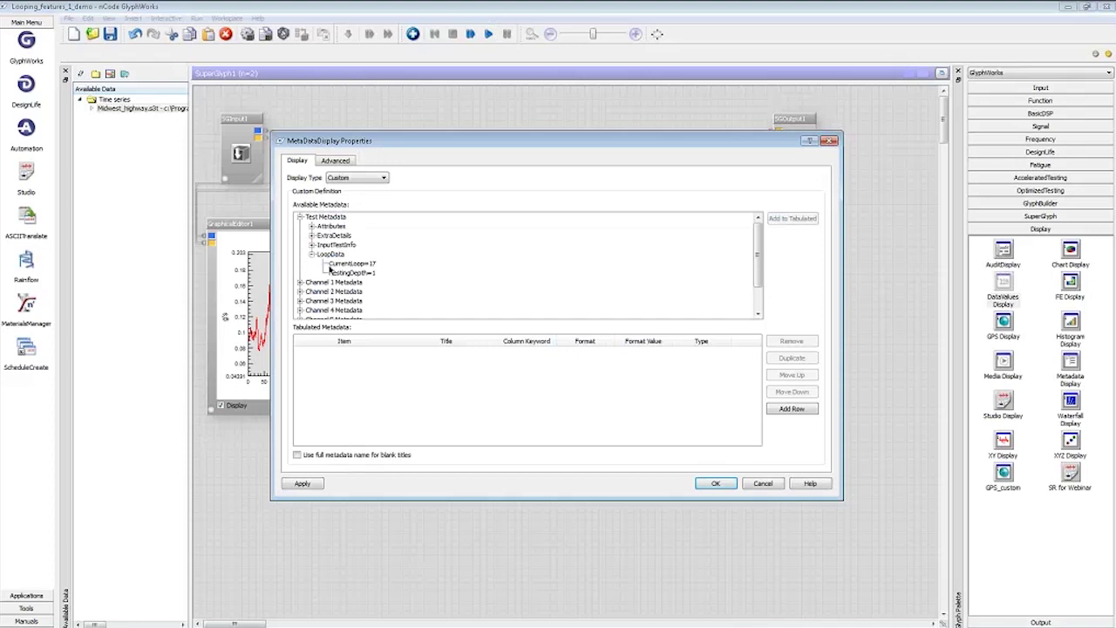
click(351, 263)
click(792, 218)
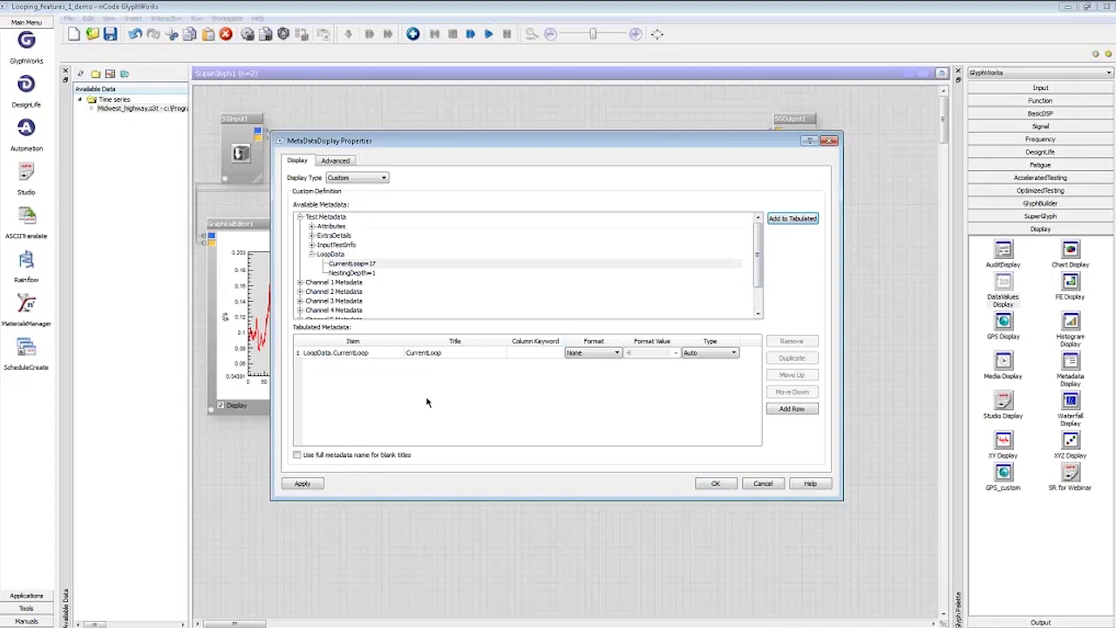
Set the title of the LoopData.CurrentLoop row to "Road Section"
click(438, 353)
click(438, 353)
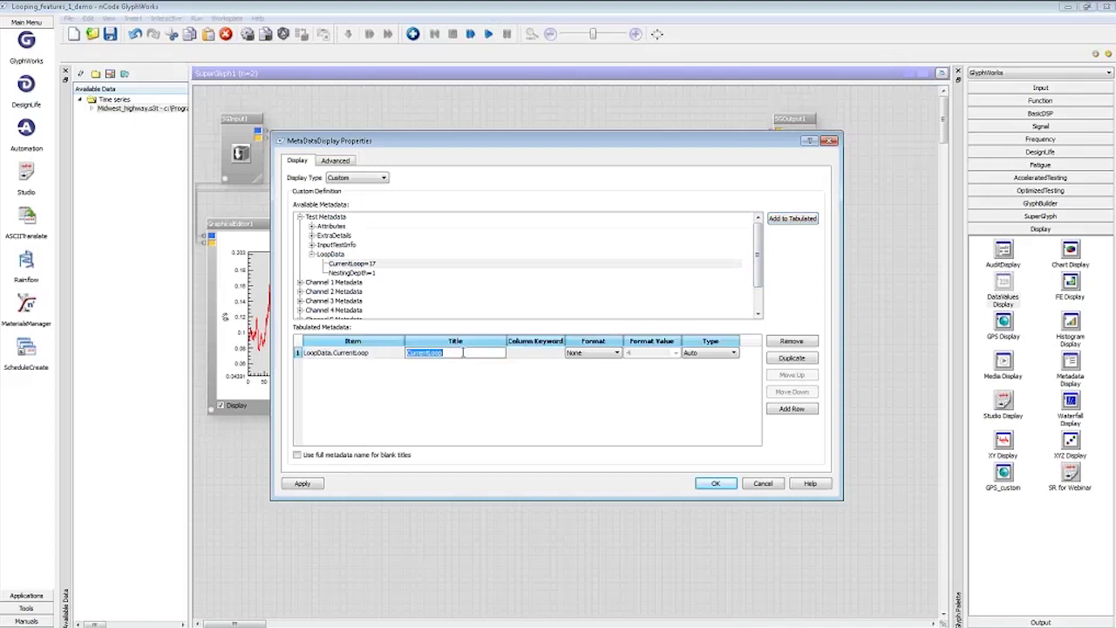
text(Road S)
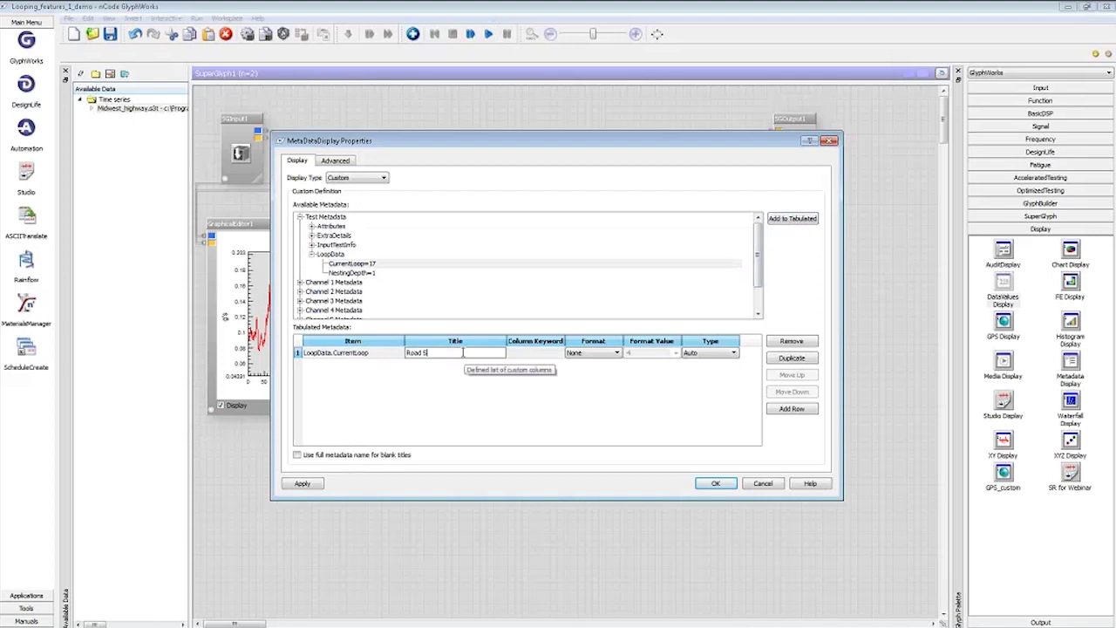
text(Ection)
key(Left)
key(Left)
key(Left)
key(Left)
key(Left)
key(BackSpace)
text(e)
key(Return)
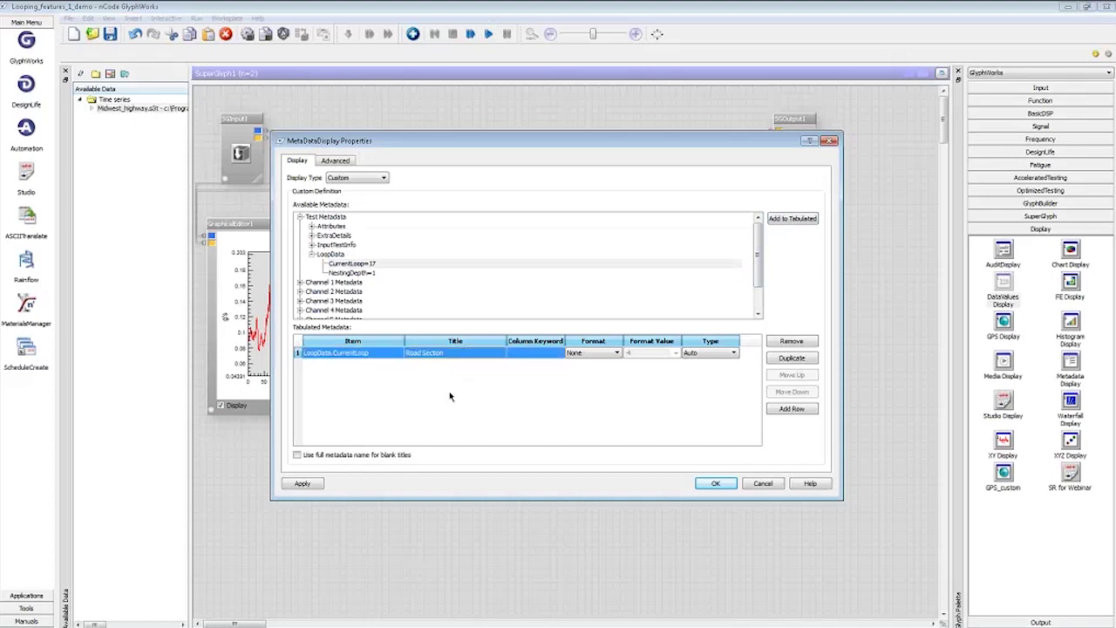
click(450, 397)
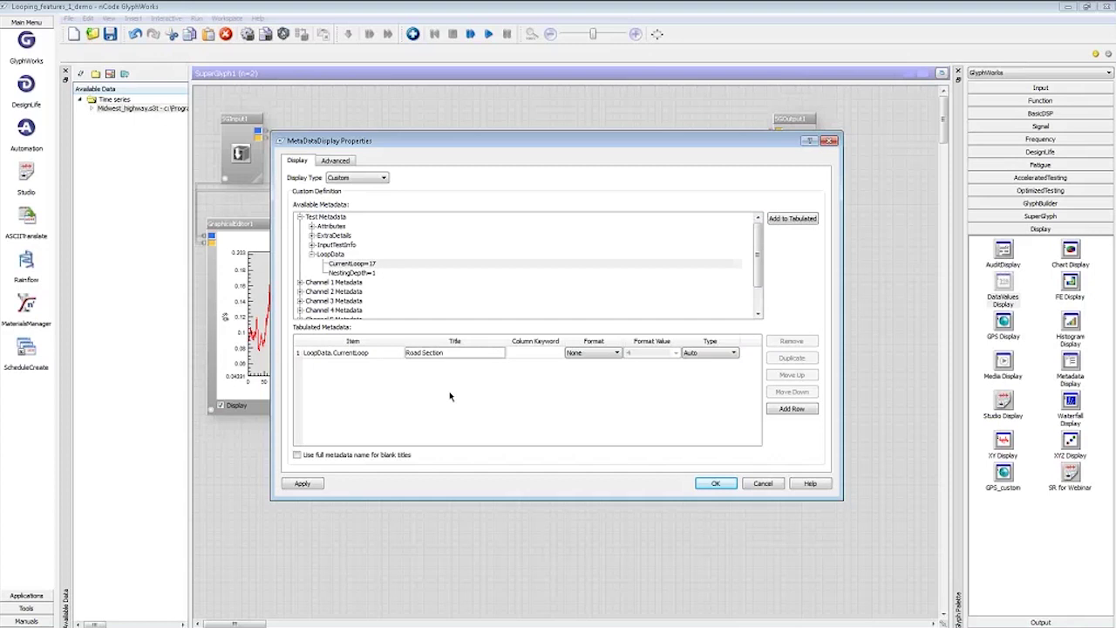
Collapse the test metadata and add ChanNumber from the Channel 1 attributes to the tabulated metadata
click(311, 254)
click(300, 216)
click(300, 225)
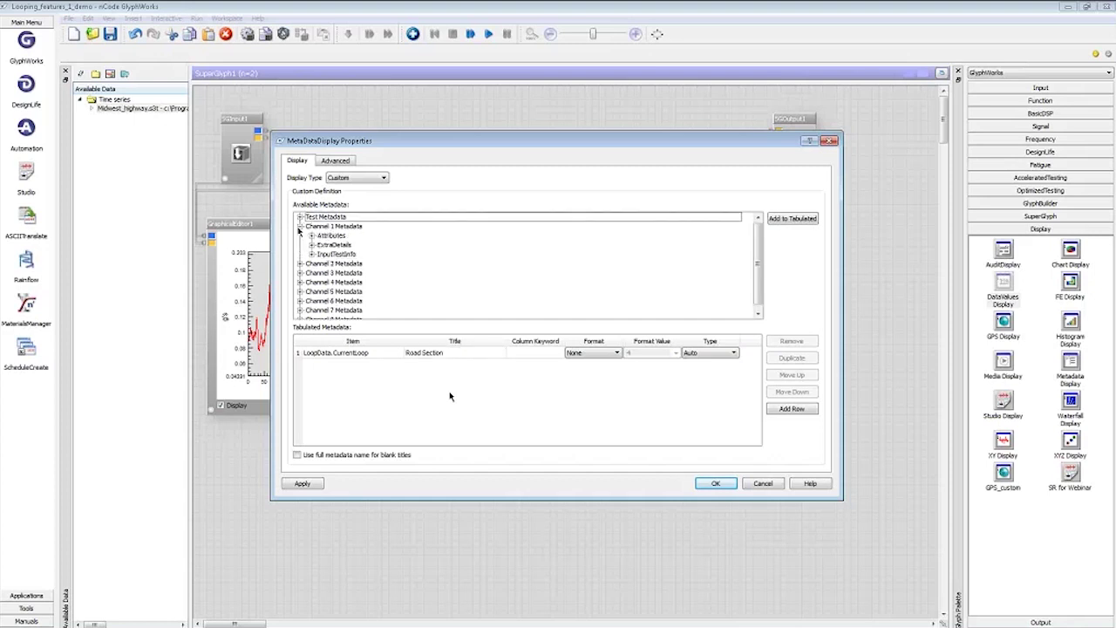
click(312, 236)
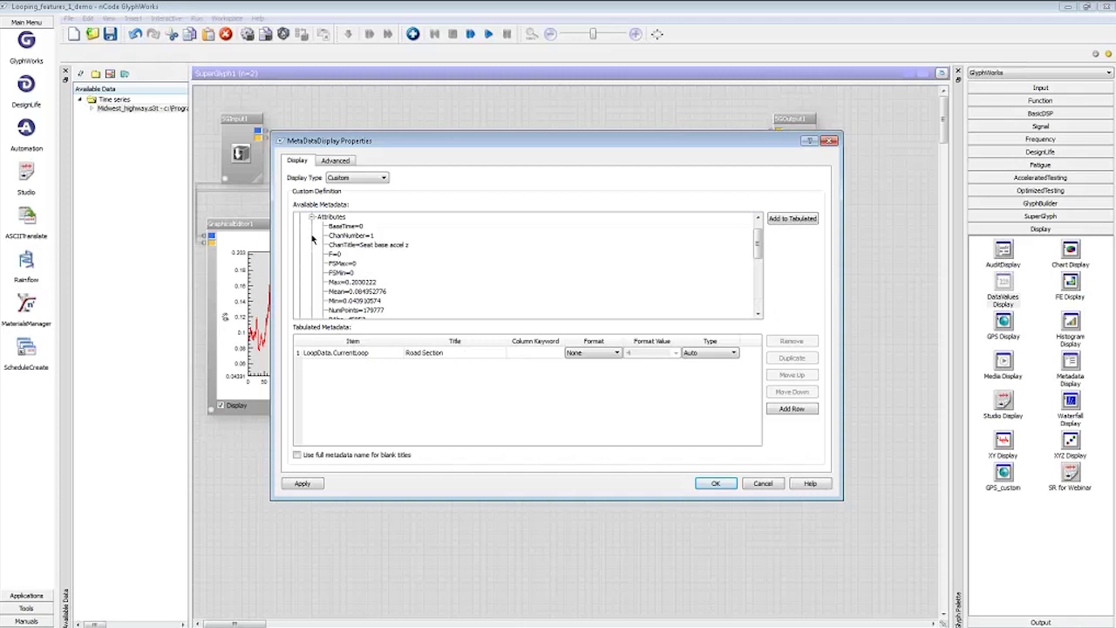
click(351, 236)
click(791, 218)
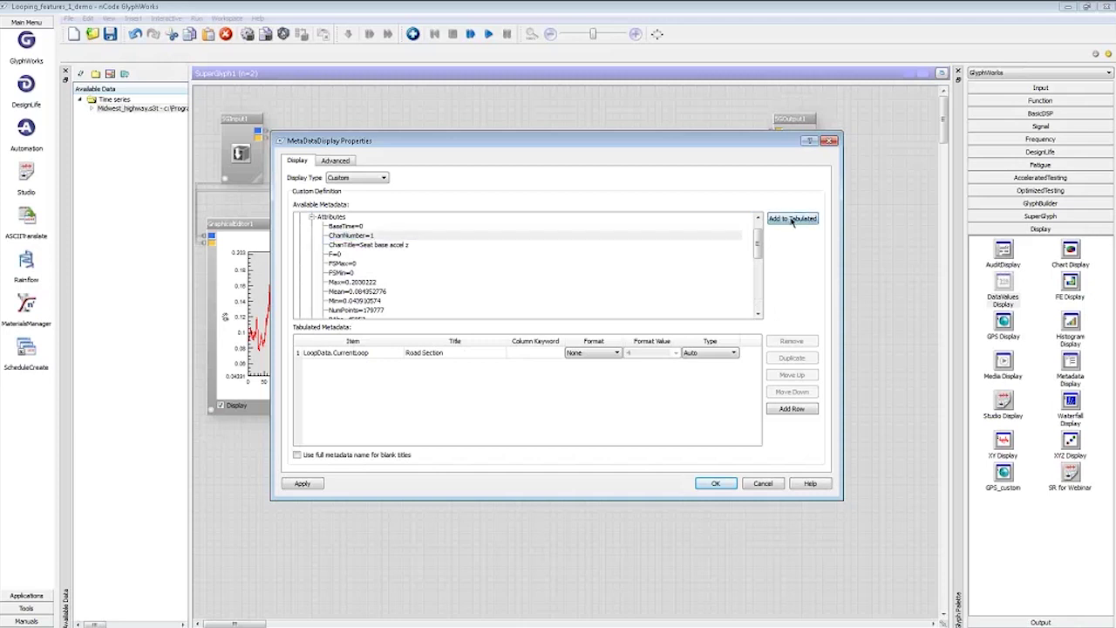
Add the Channel 1 attributes ChanTitle and YUnits to the tabulated metadata
mouse_move(758, 245)
mouse_down()
mouse_move(761, 262)
mouse_move(760, 245)
mouse_up()
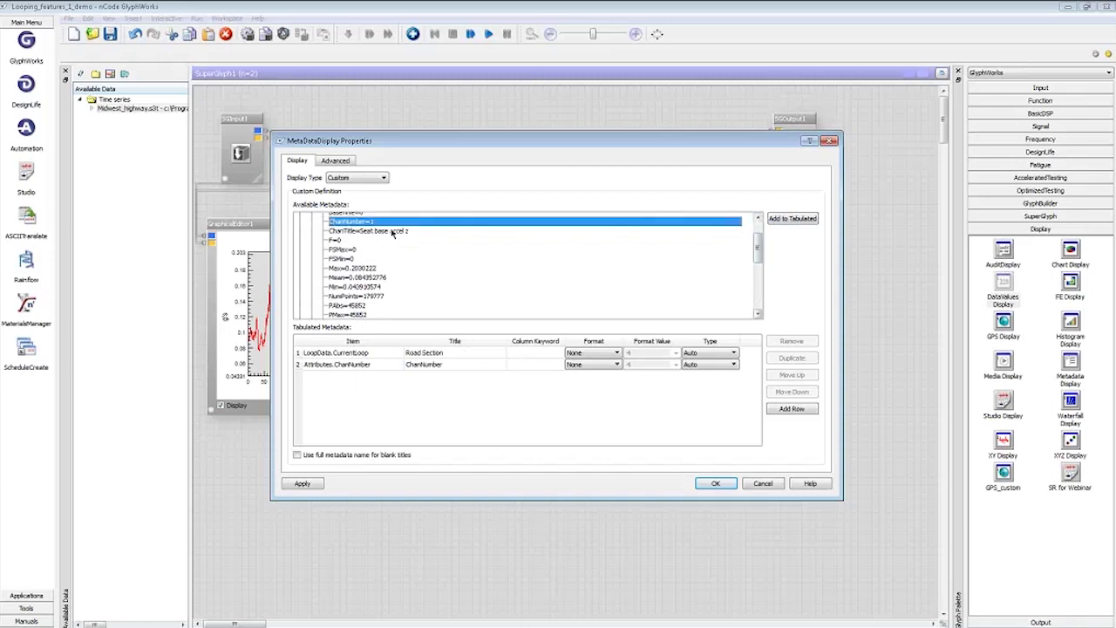
click(393, 233)
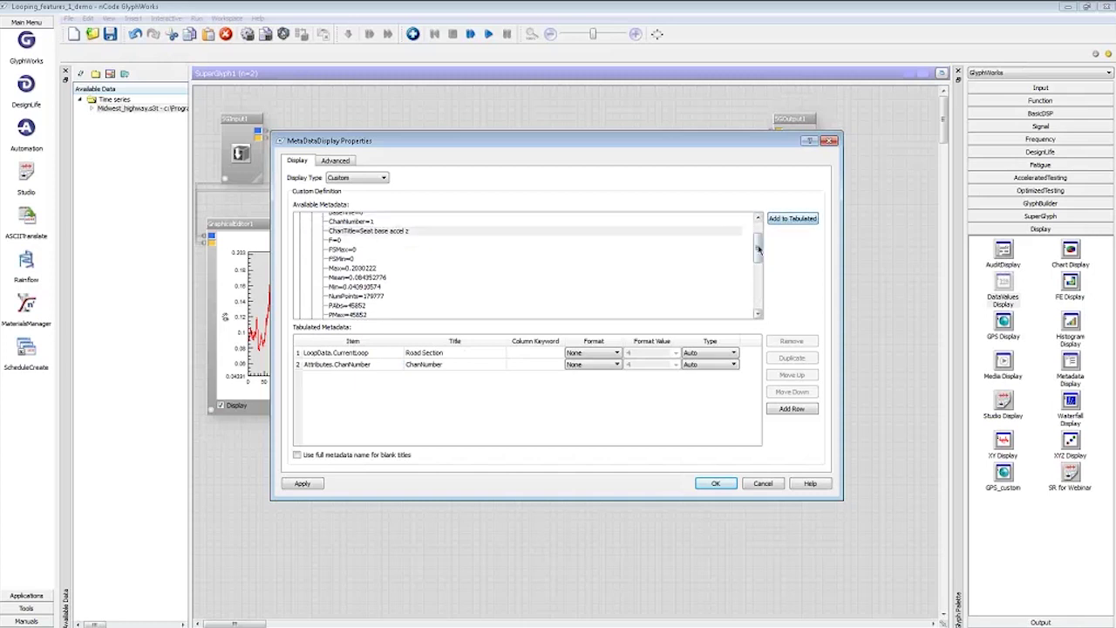
click(793, 218)
scroll(371, 279, down, 4)
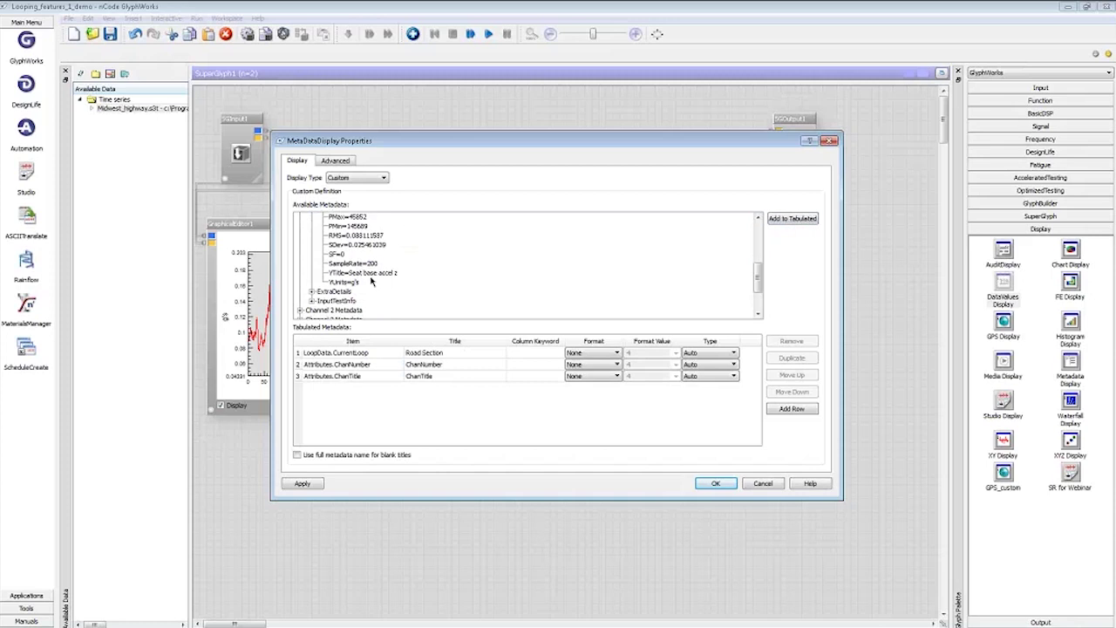
click(371, 281)
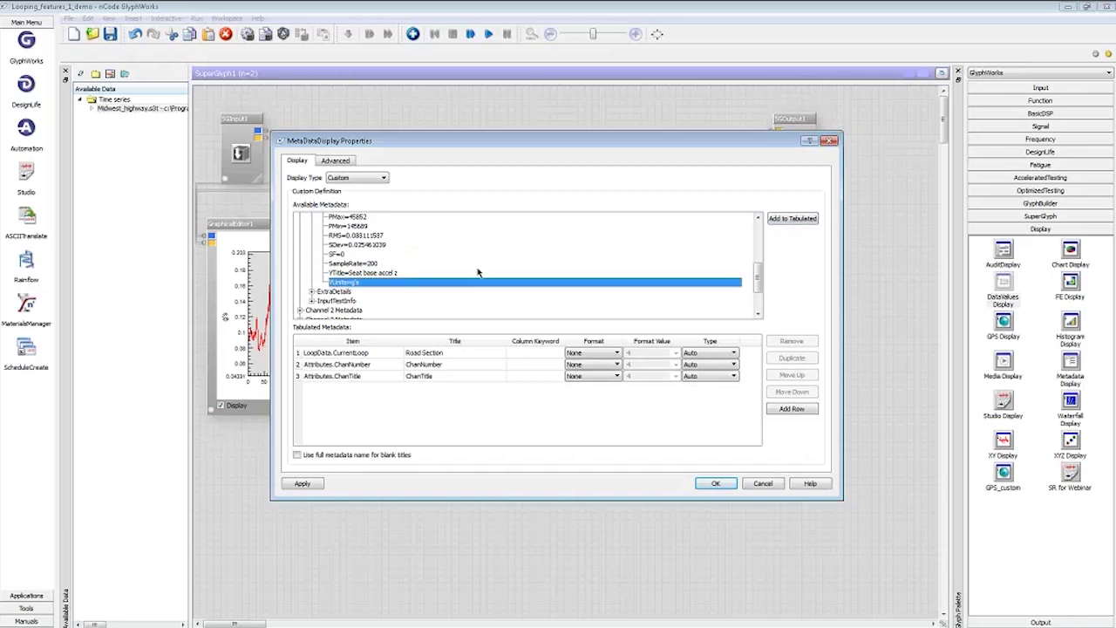
click(783, 219)
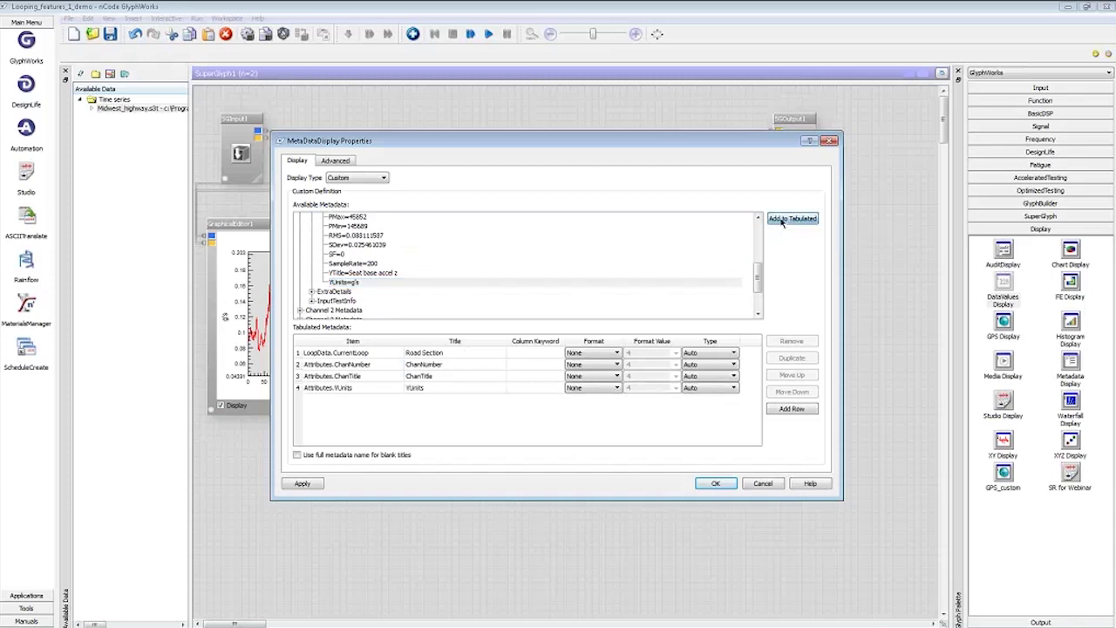
Select the Channel 1 attributes Max, Mean, Min, RMS and SDev together in the available metadata
drag(758, 278, 758, 258)
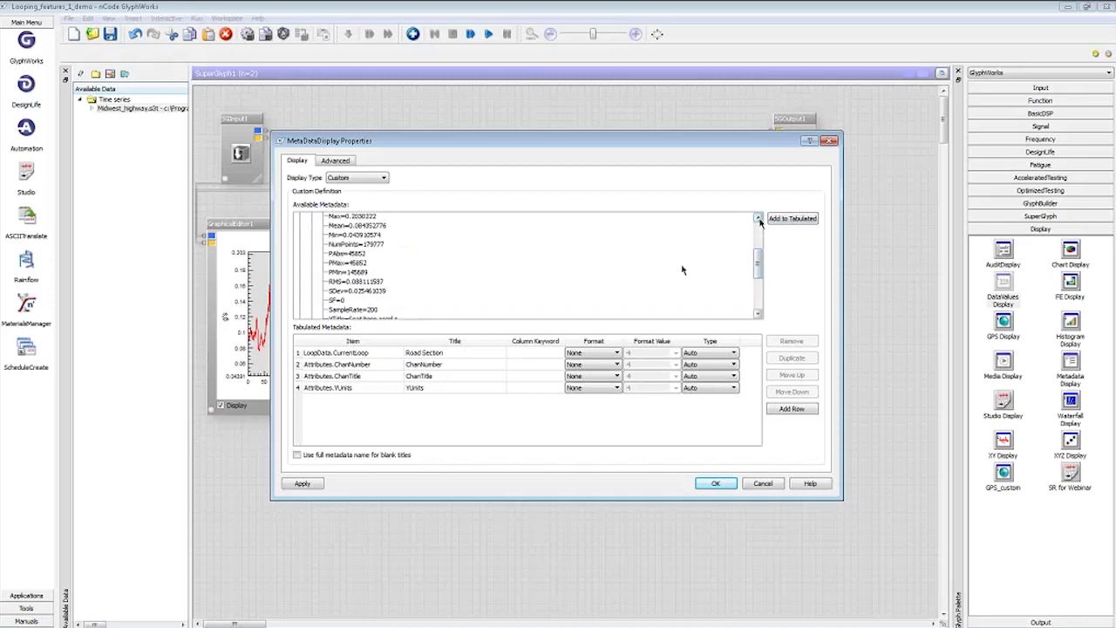
click(362, 217)
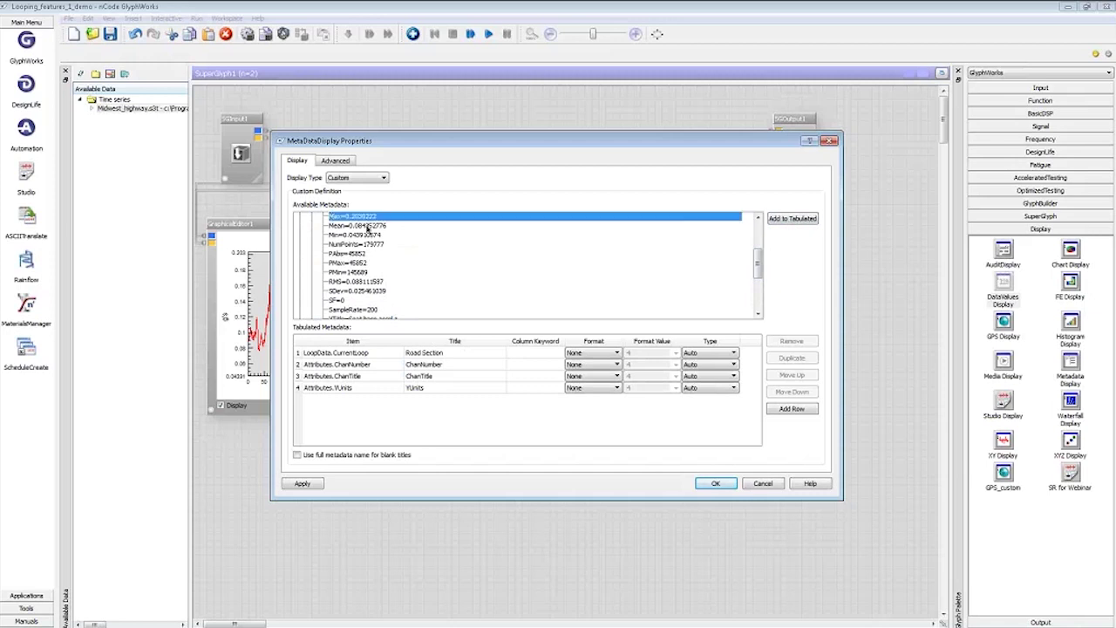
shift+click(367, 226)
shift+click(366, 235)
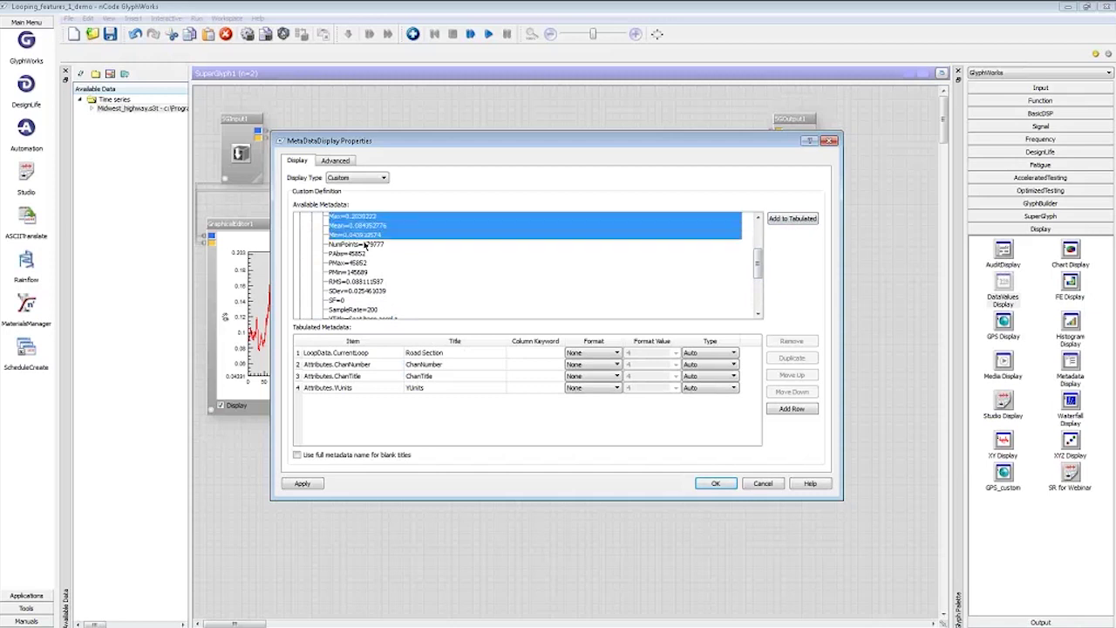
shift+click(356, 283)
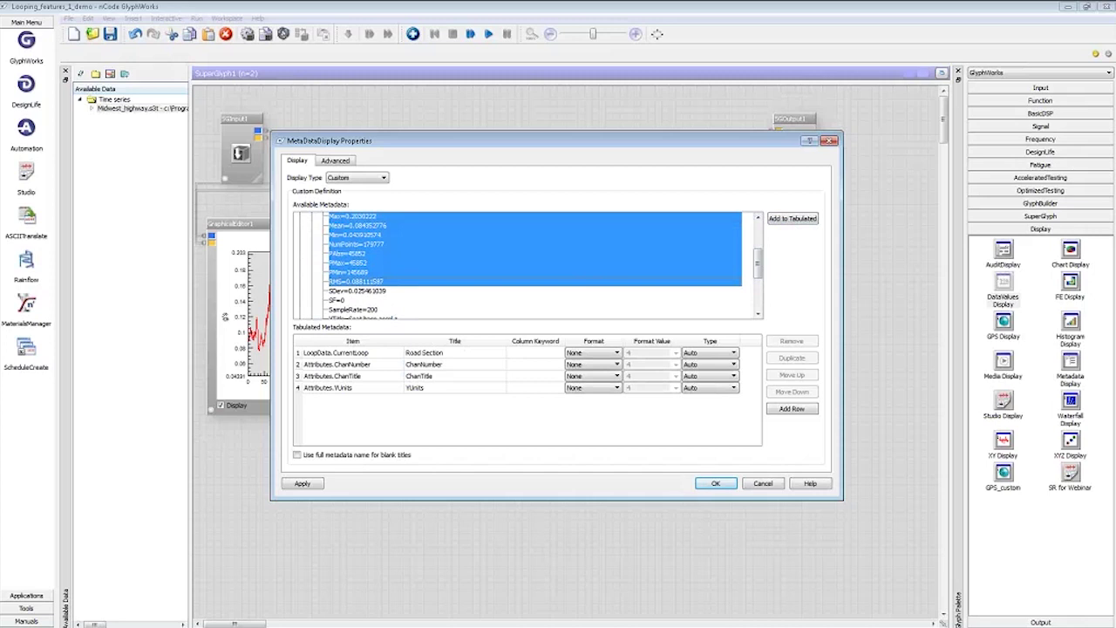
click(351, 219)
shift+click(348, 235)
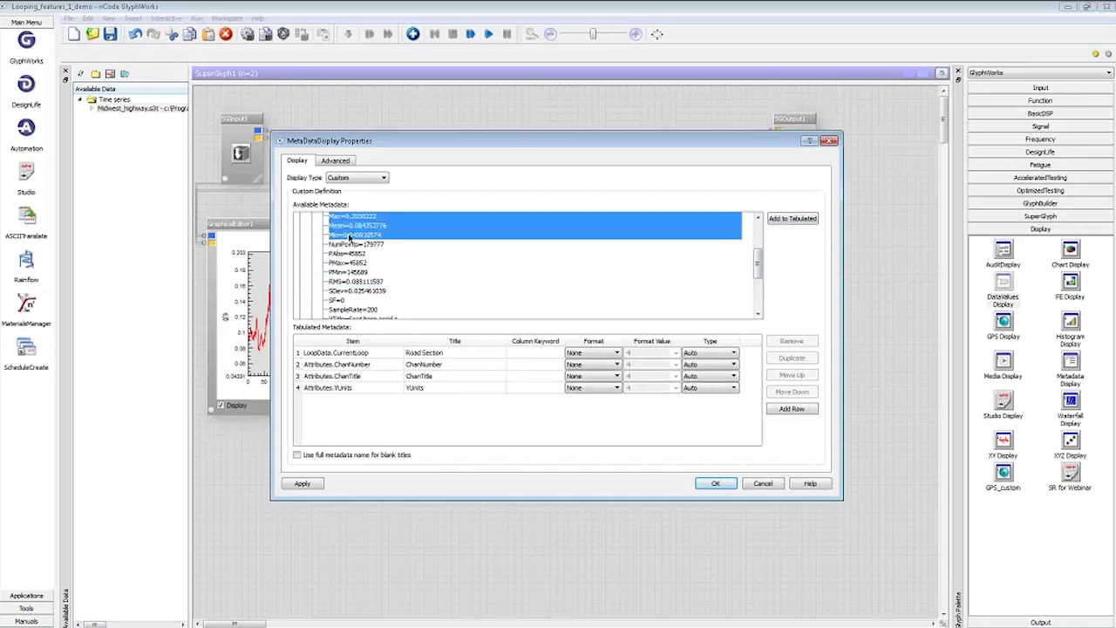
ctrl+click(348, 283)
ctrl+shift+click(348, 292)
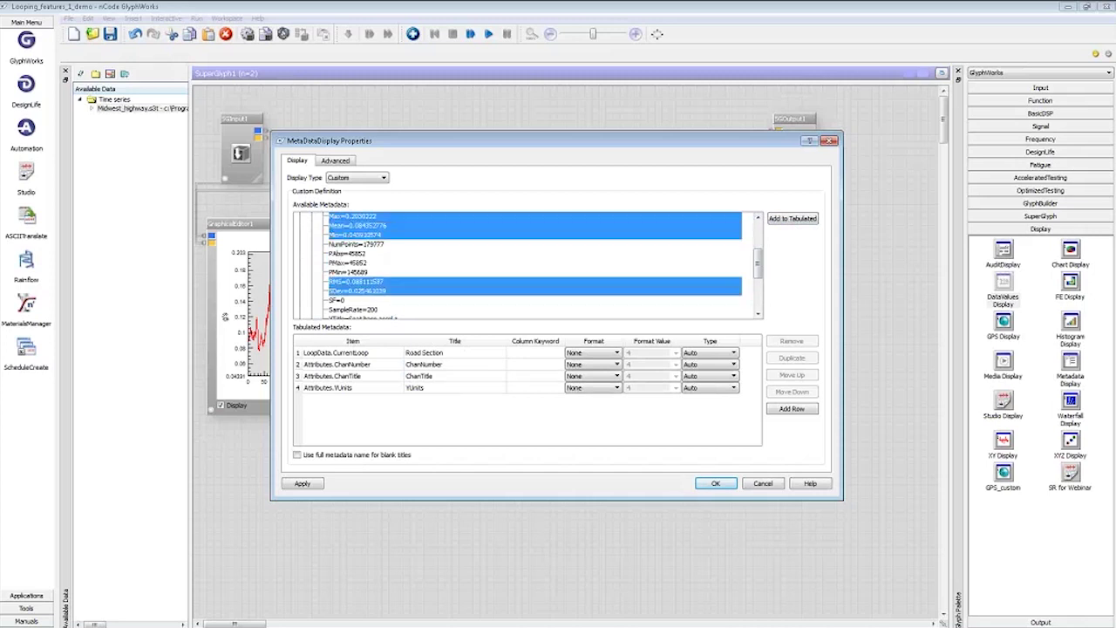
Accept the metadata display properties and enlarge the MetaDataDisplay1 glyph to fit its table columns
click(716, 483)
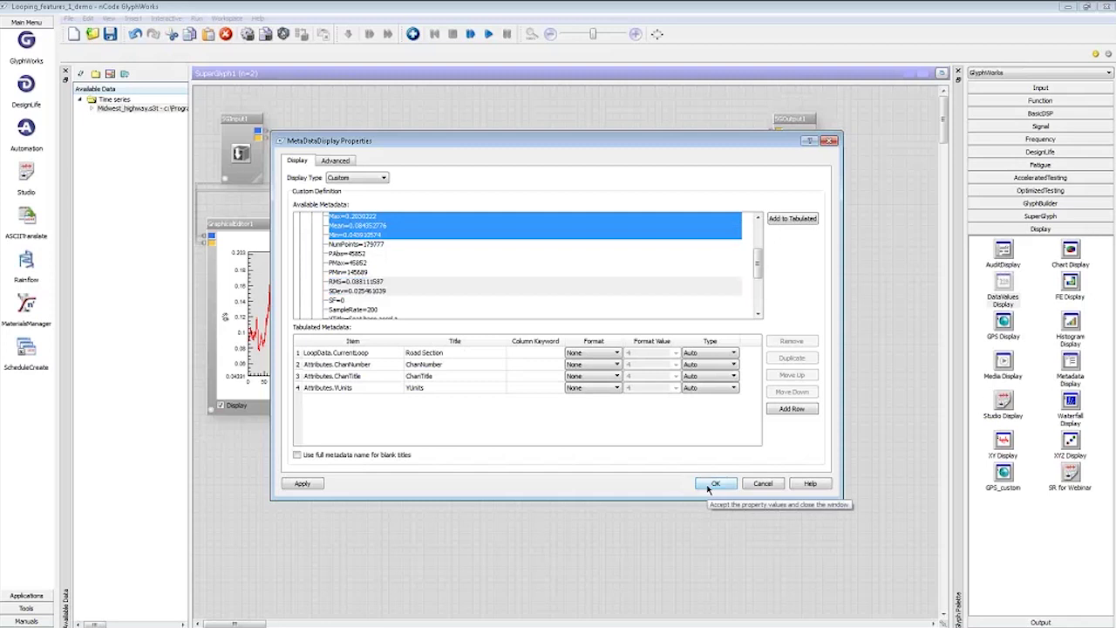
drag(702, 313, 871, 384)
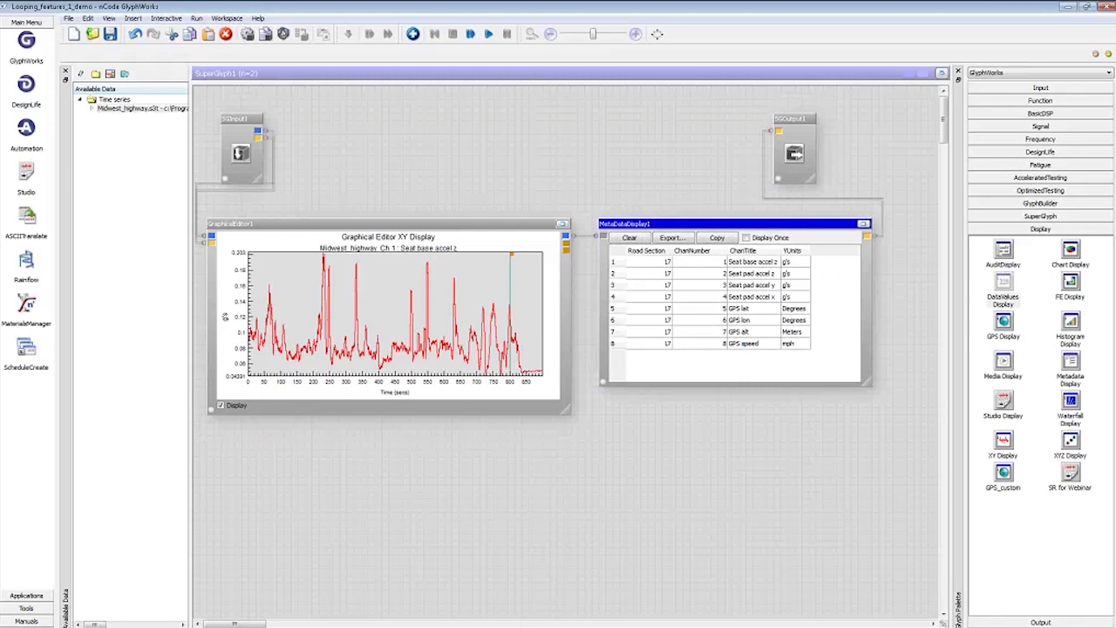
Reopen the MetaDataDisplay1 properties and add the Channel 1 attributes Max, Mean and Min to the tabulated metadata
click(671, 238)
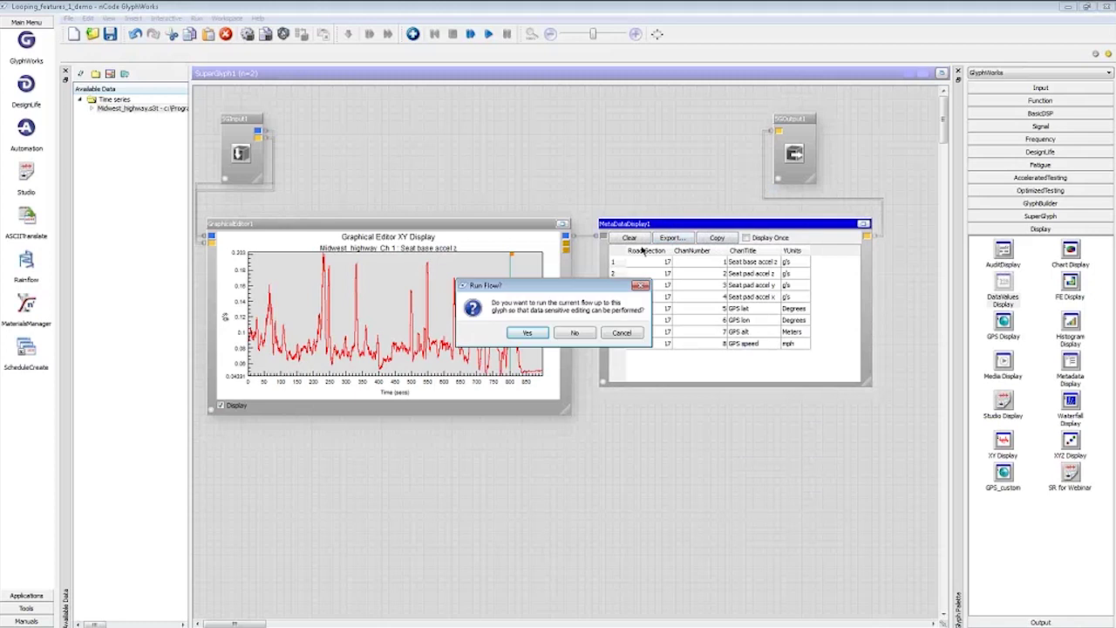
click(527, 332)
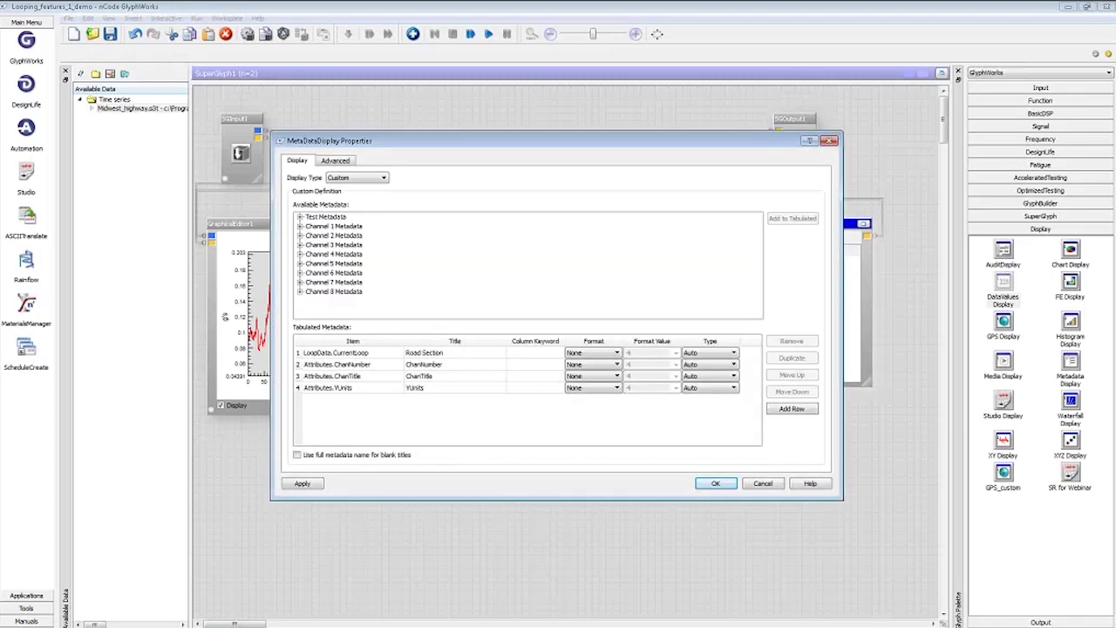
click(300, 226)
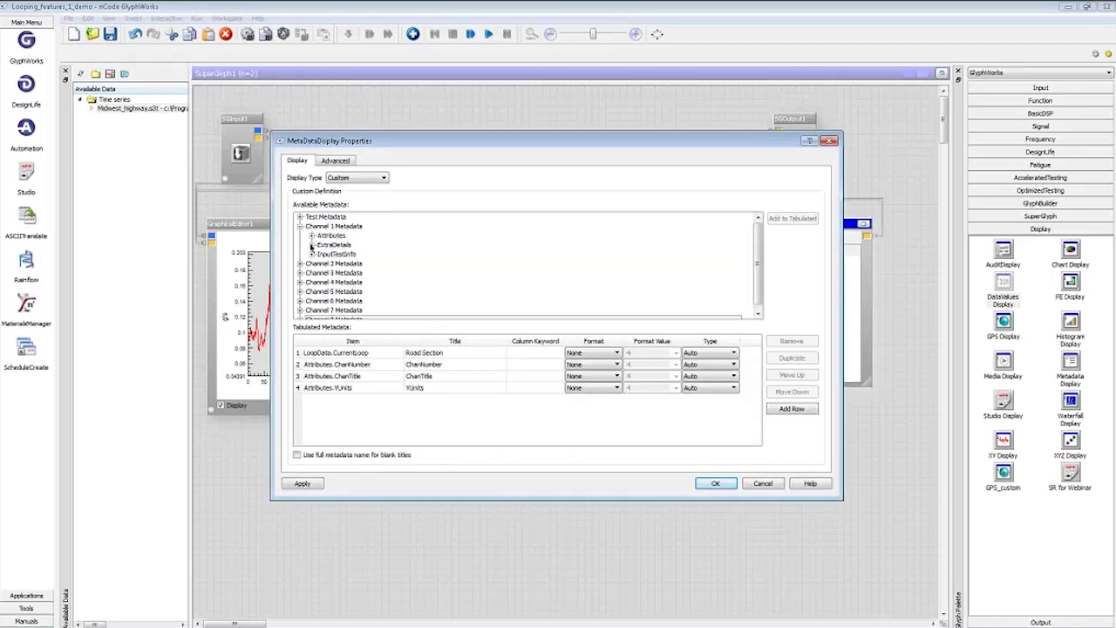
click(312, 236)
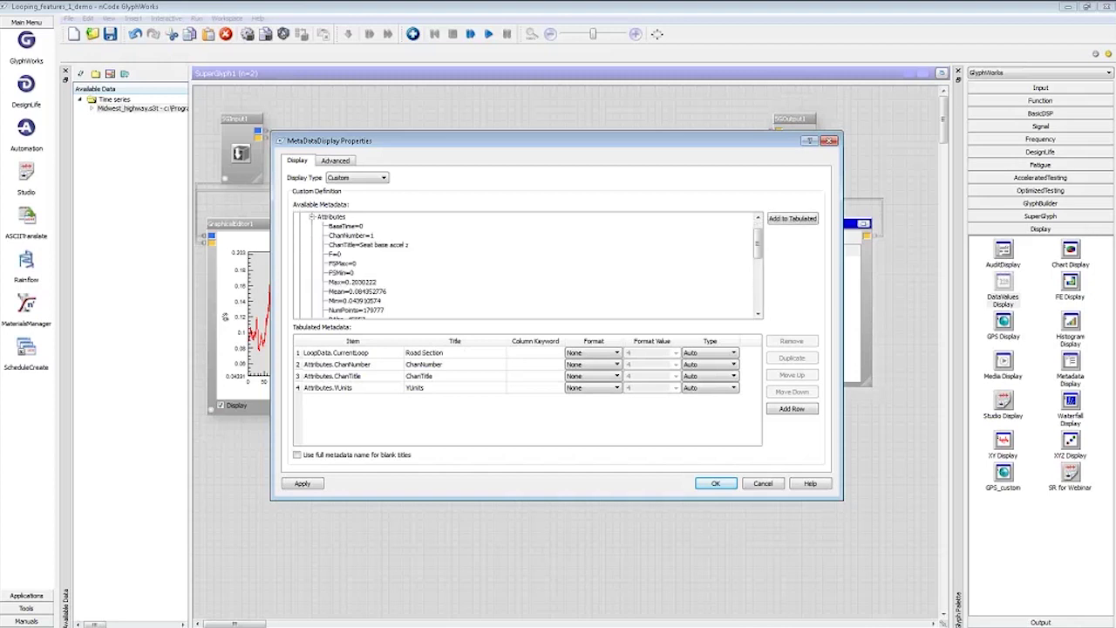
click(340, 282)
shift+click(352, 301)
click(792, 218)
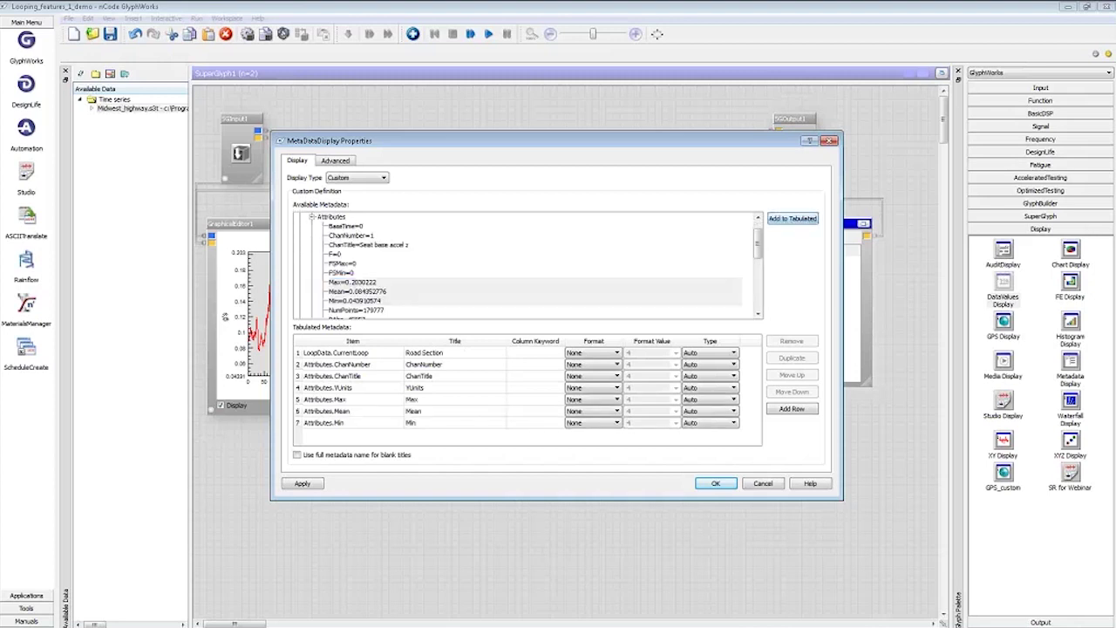
Add the Channel 1 attributes RMS and SDev to the tabulated metadata and accept the properties
scroll(356, 280, down, 1)
click(356, 302)
scroll(355, 308, down, 1)
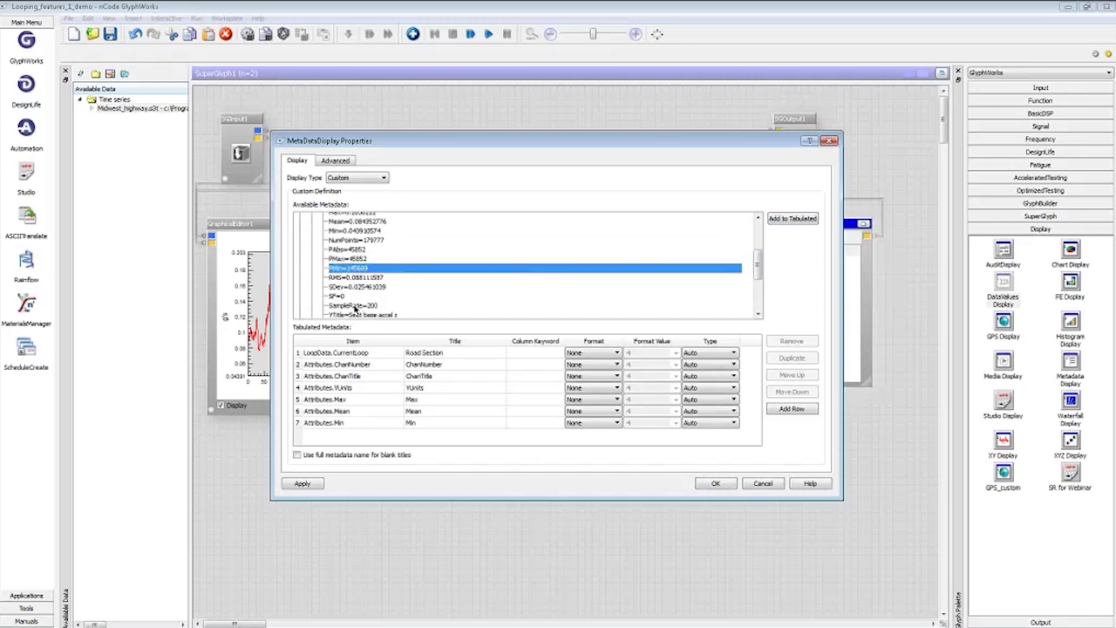
click(351, 277)
shift+click(352, 287)
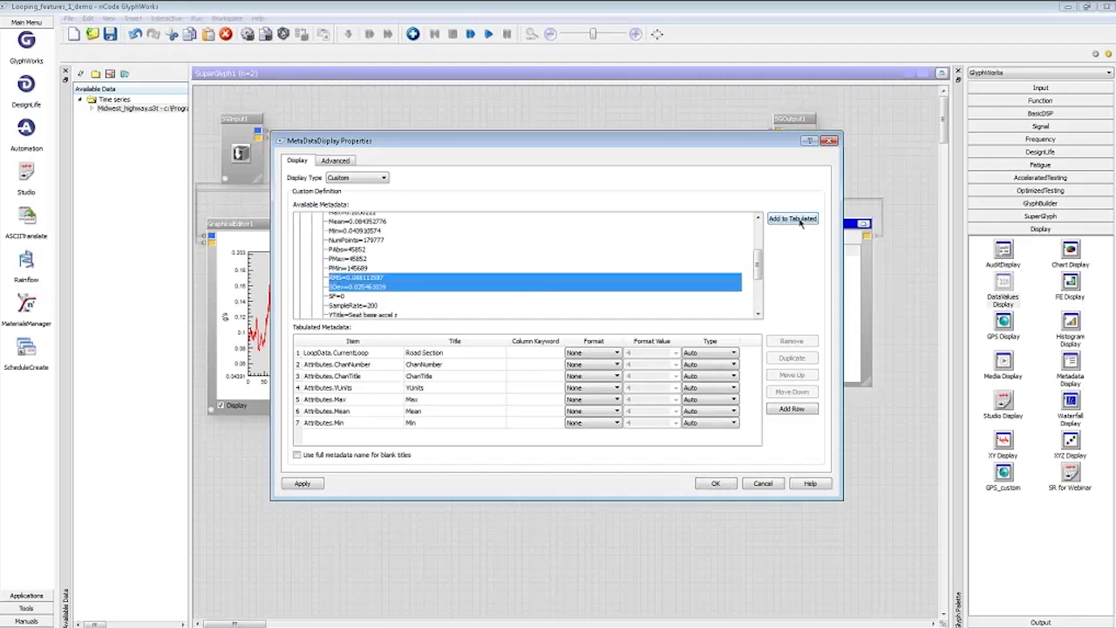
click(792, 218)
key(Return)
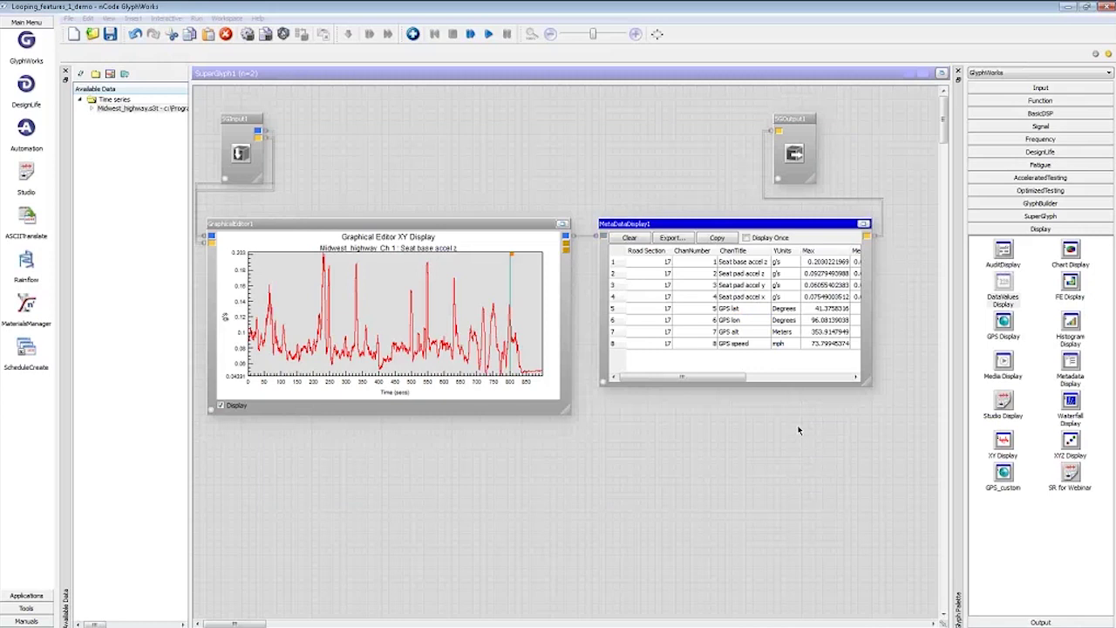
Widen the MetaDataDisplay1 glyph to show more statistics columns, and return through both nested SuperGlyphs to the top-level workspace
drag(869, 384, 938, 386)
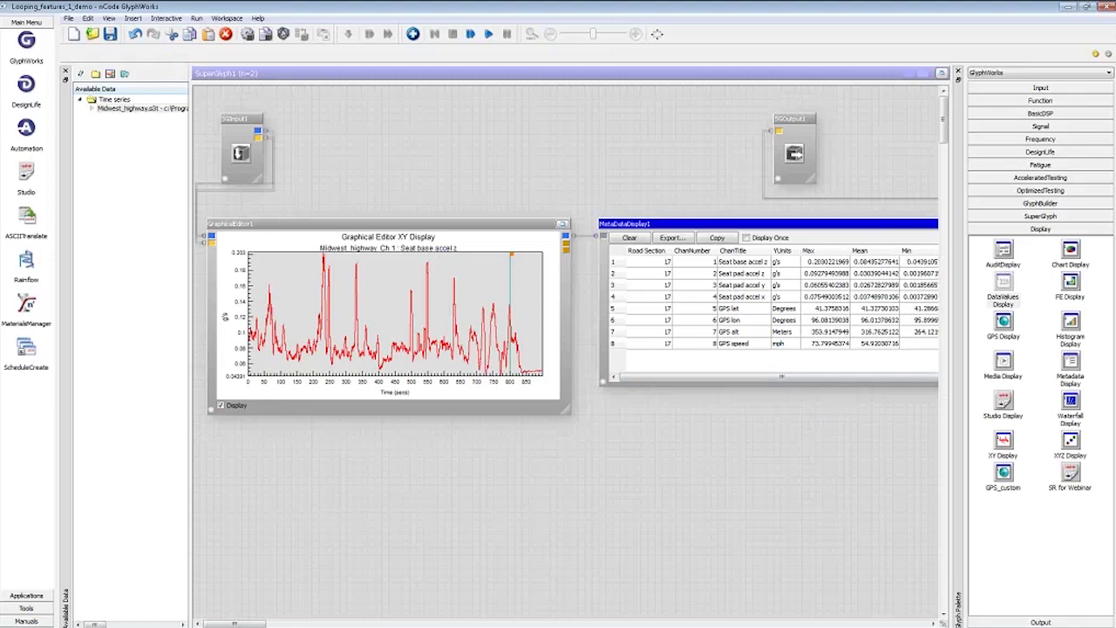
click(942, 75)
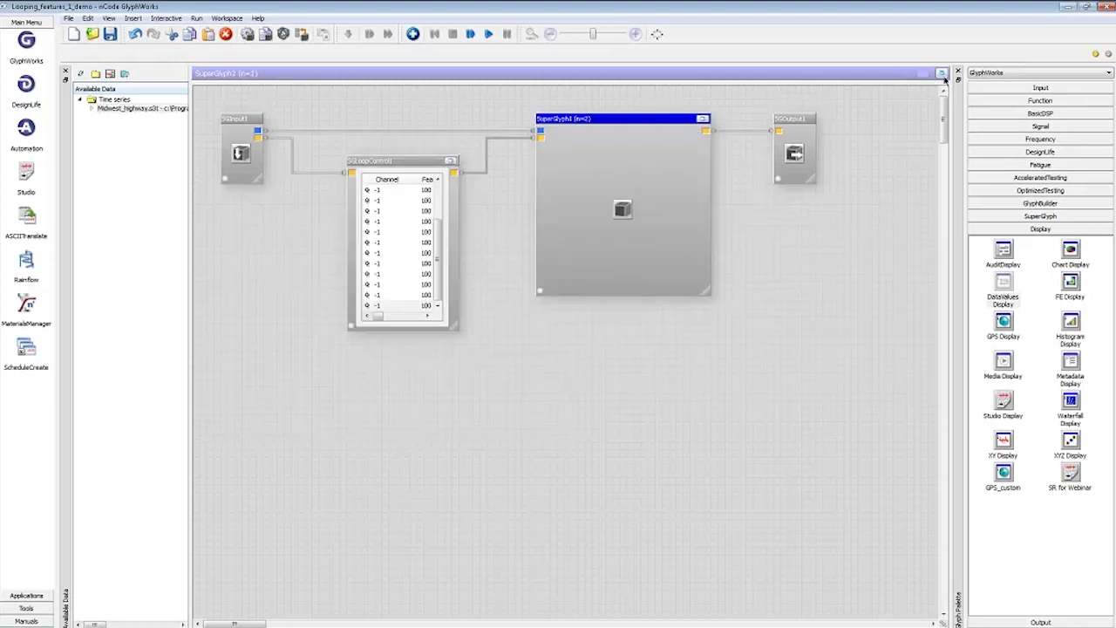
click(943, 76)
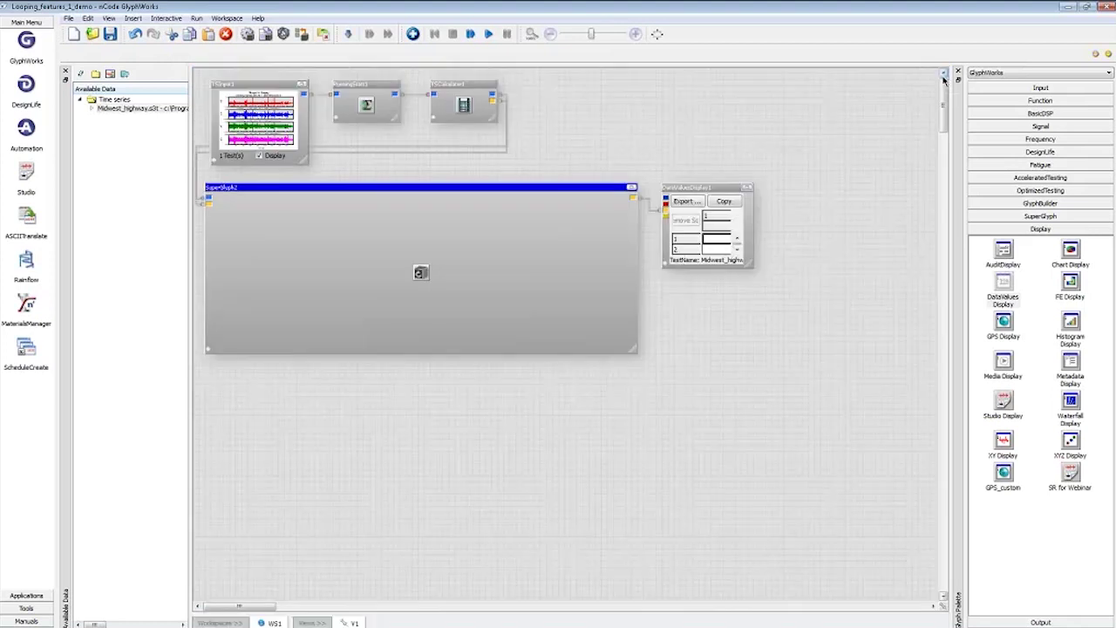
Run the looping process and maximize DataValuesDisplay1 to review the channel statistics tabulated per road section down to the last row
click(489, 35)
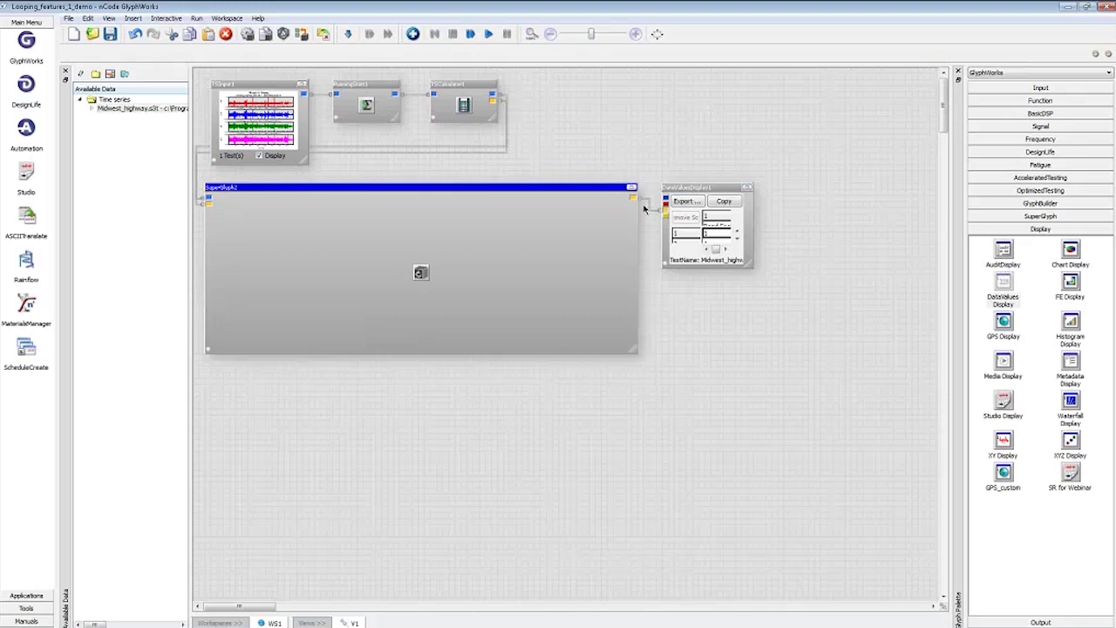
click(747, 188)
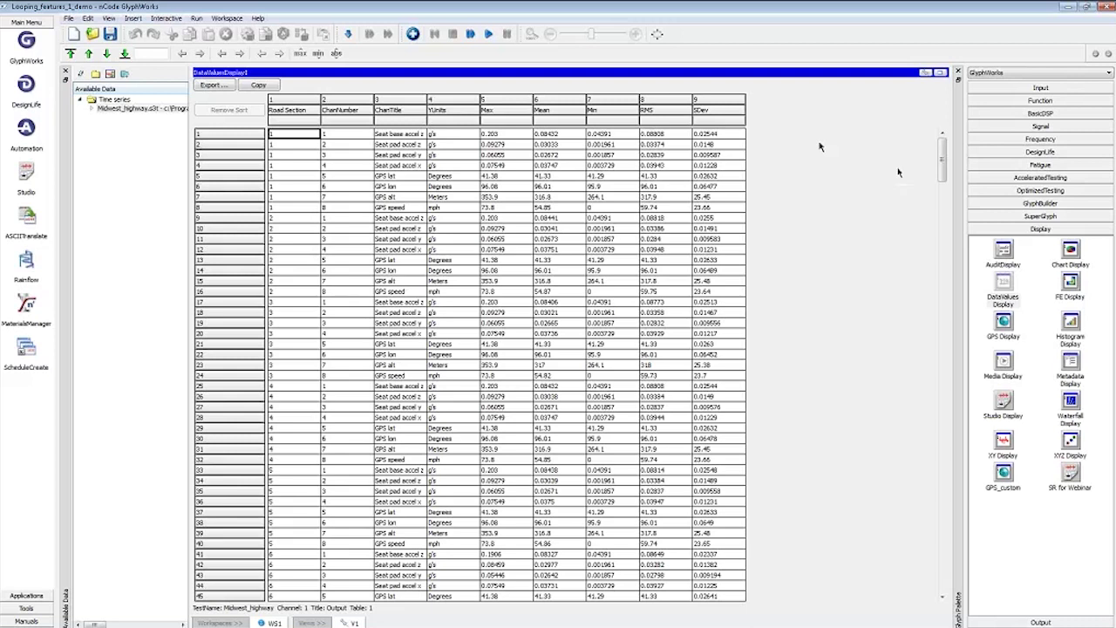
drag(943, 163, 944, 179)
scroll(944, 179, down, 1)
scroll(944, 179, down, 8)
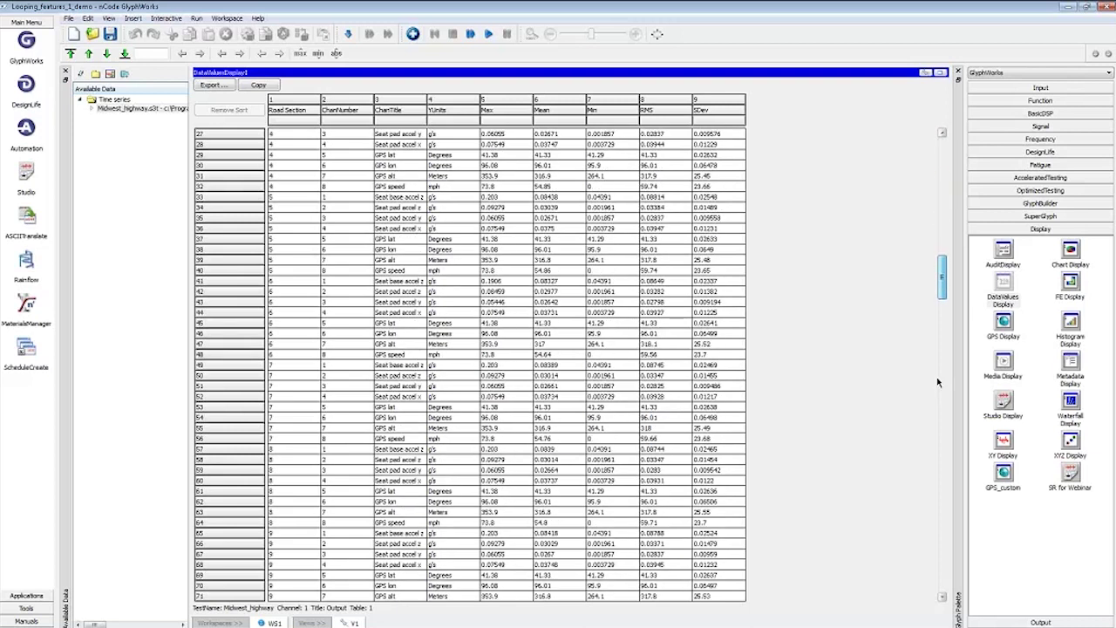
scroll(937, 382, down, 15)
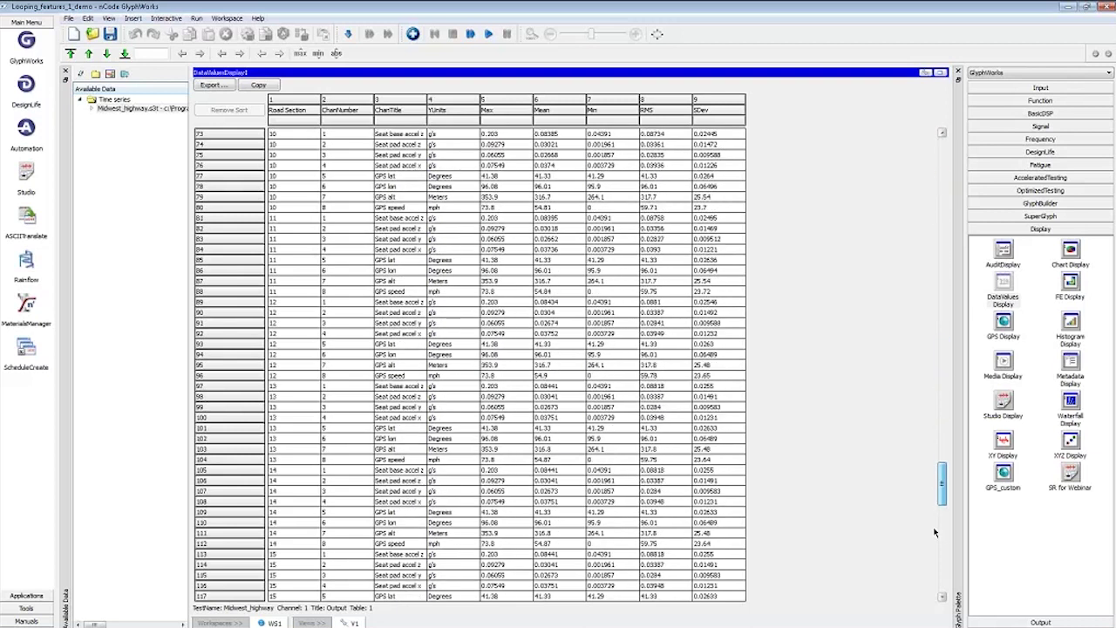
scroll(935, 532, down, 6)
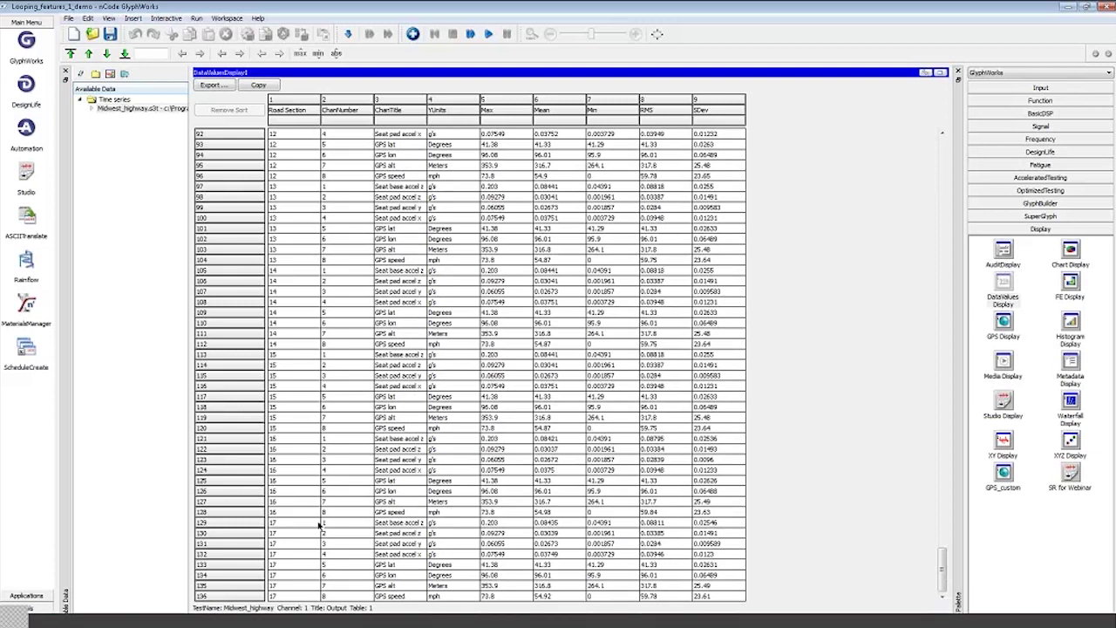
Switch to the SuperGlyph webinar presentation in PowerPoint, start the slide show from the current slide and advance its animation
click(448, 624)
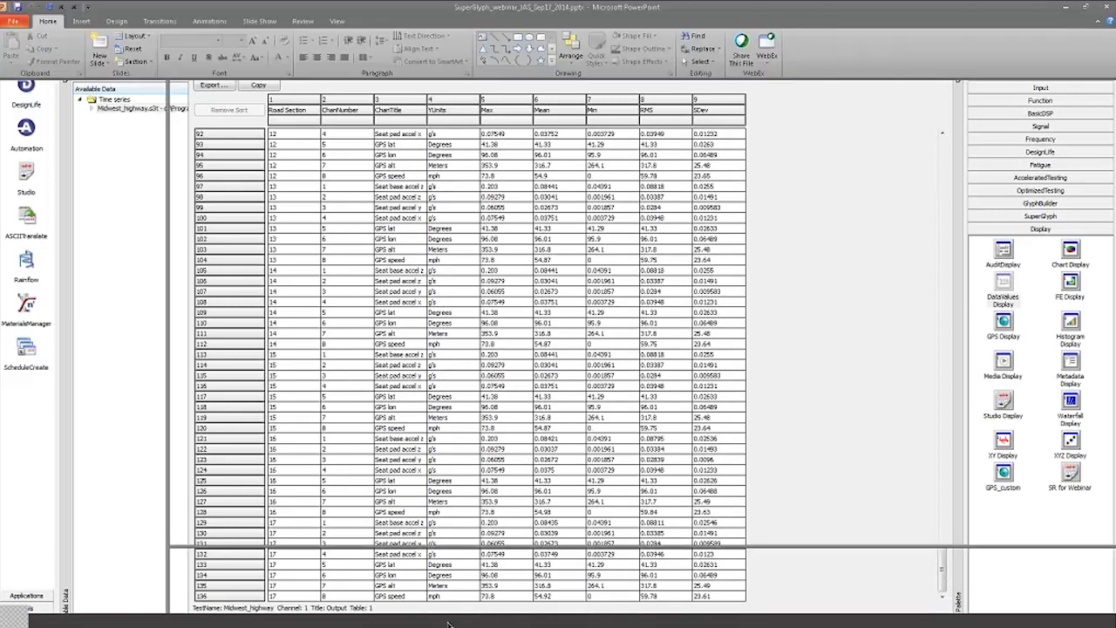
key(shift+F5)
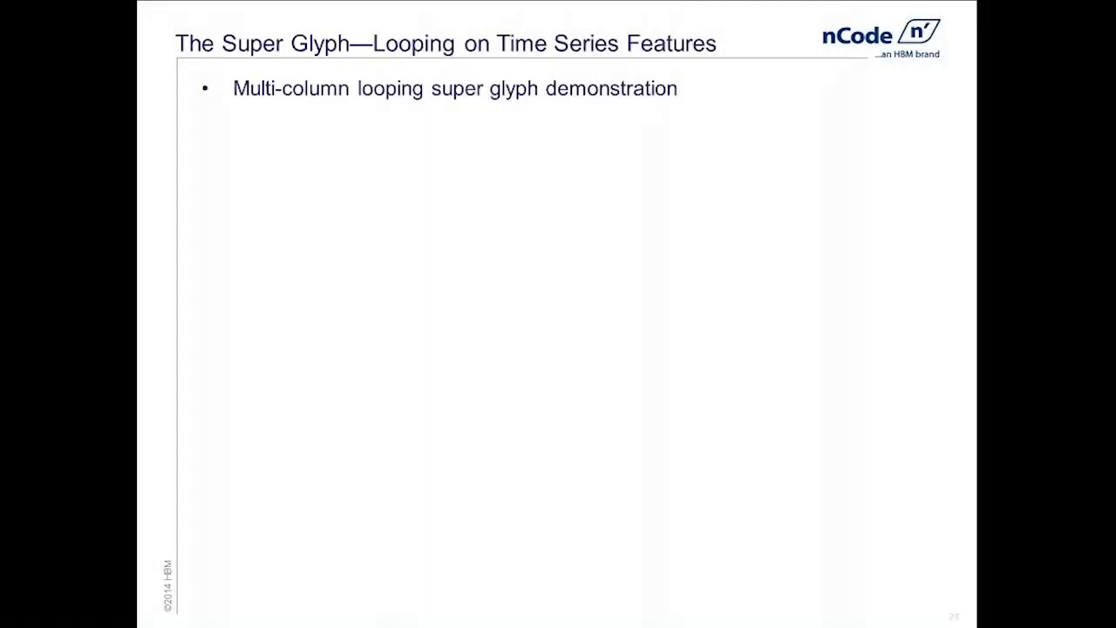
key(Right)
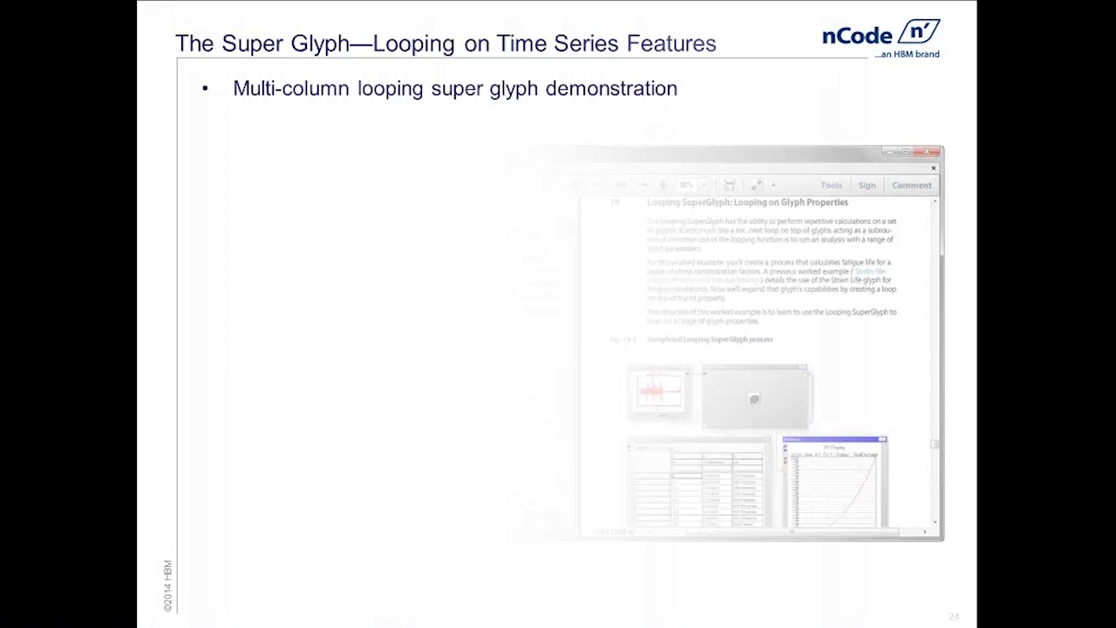